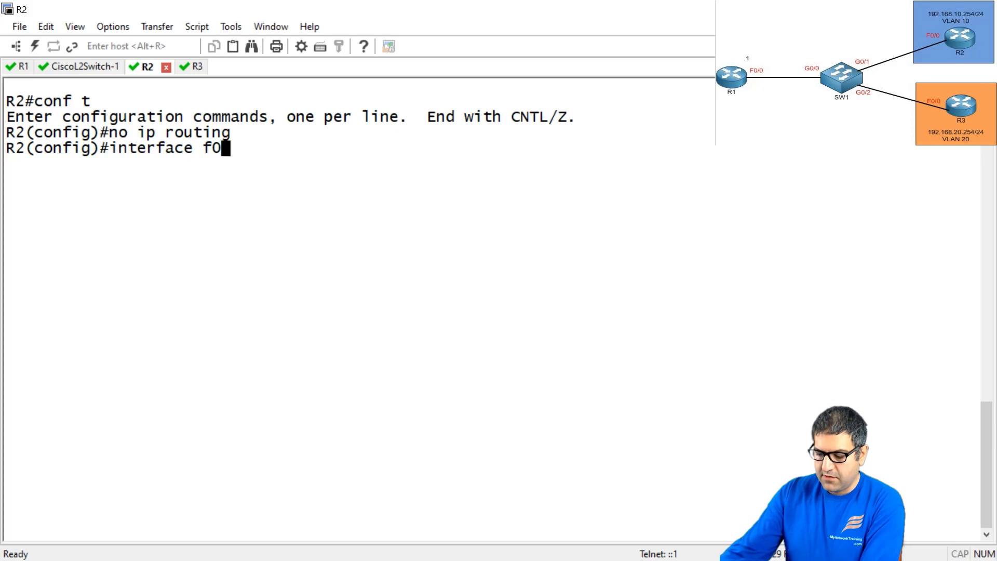
- Assign IP address 192.168.10.254 with mask 255.255.255.0 to interface f0/0 on R2 and enable the interface
type("/0")
key("Return")
type("ip add")
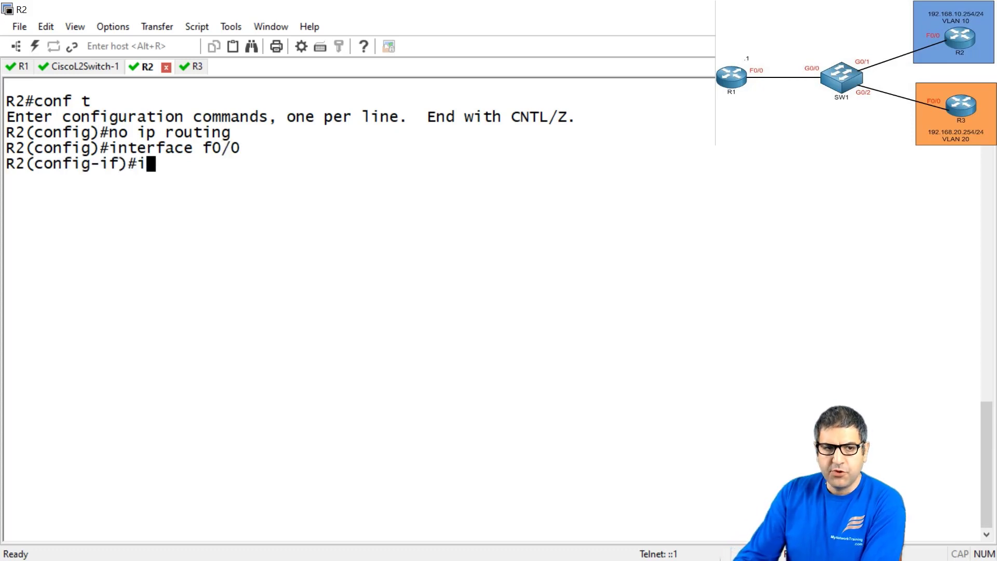
key("Tab")
type("19")
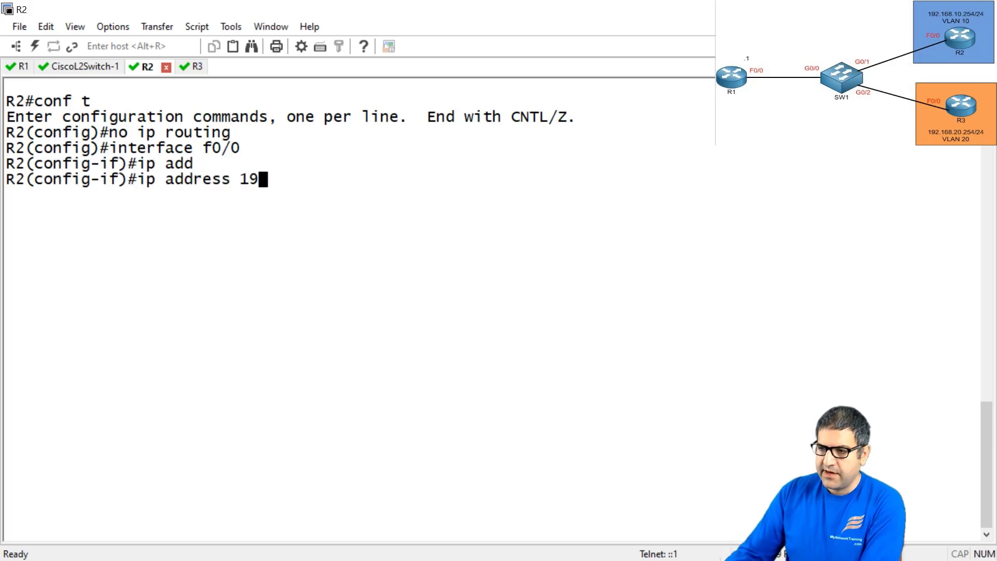
type("2.168.10.")
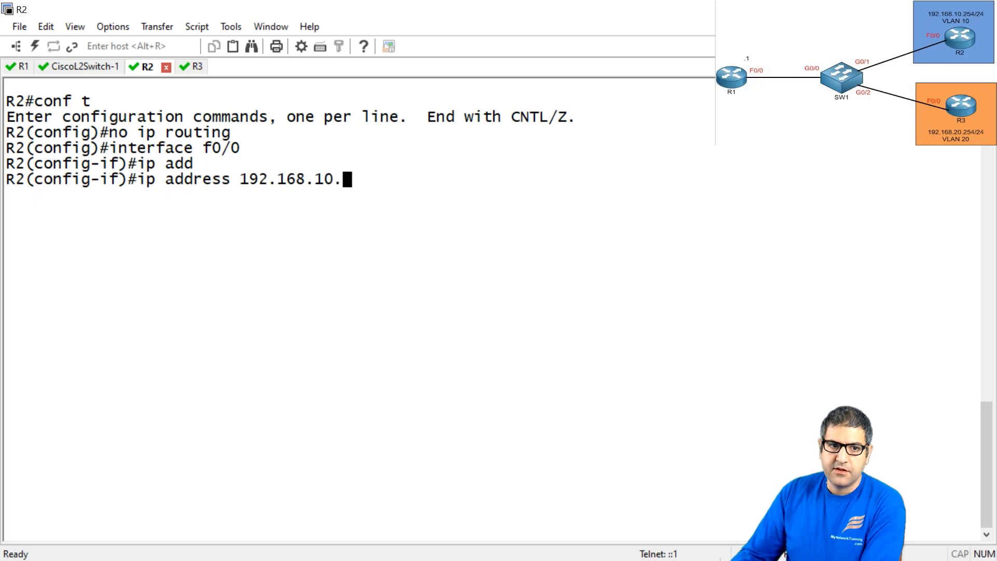
type("2")
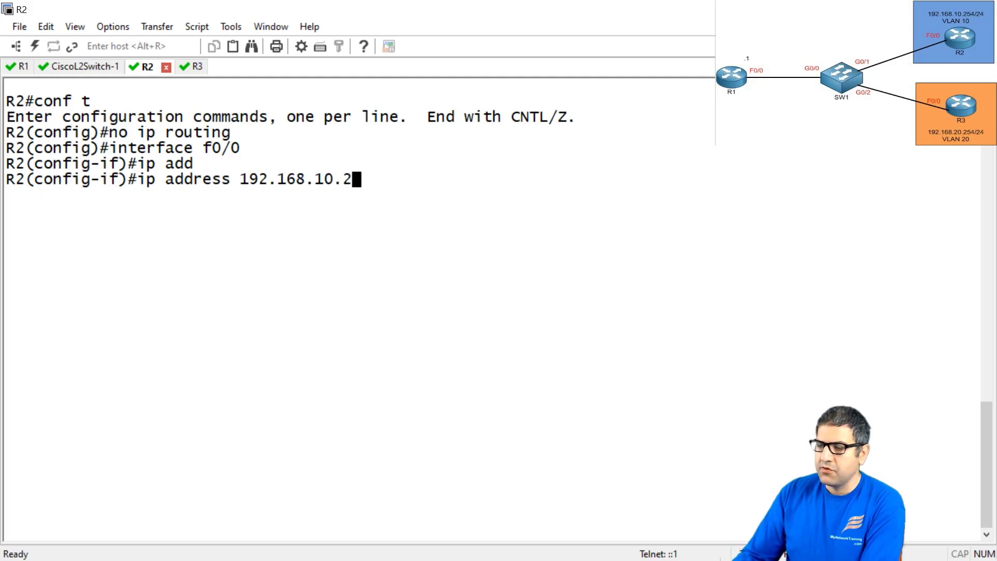
type("54 2")
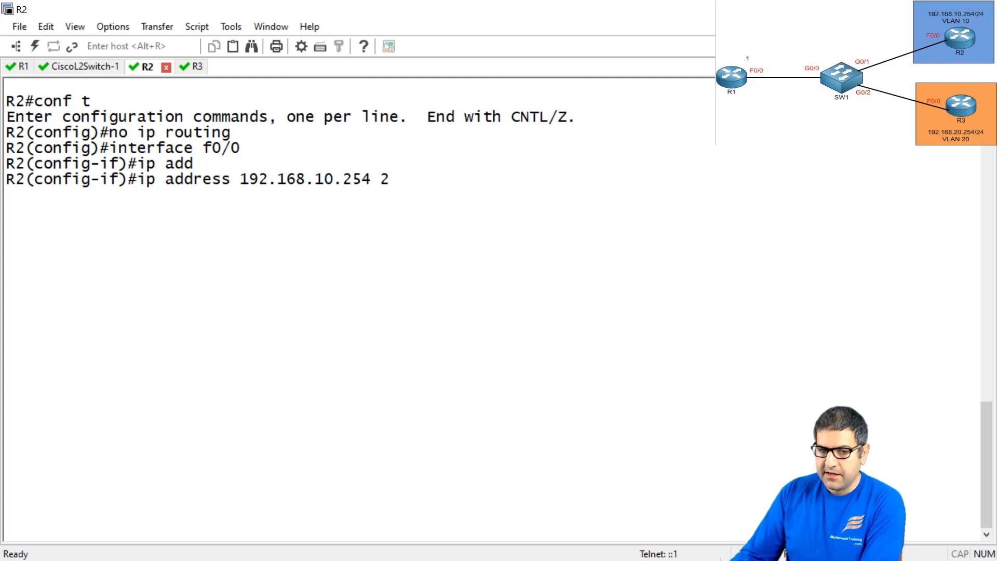
type("55.255.255.0")
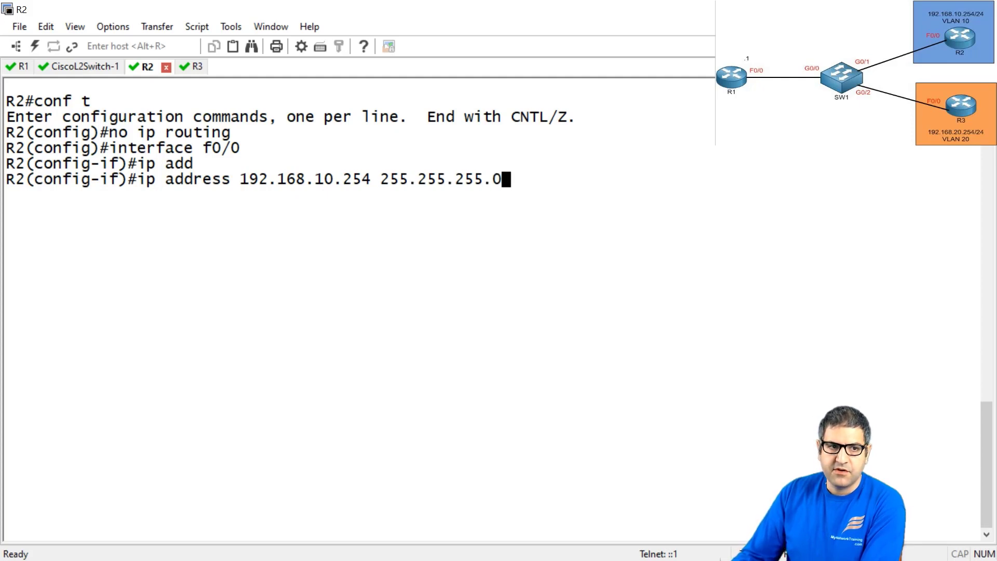
key("Return")
type("no shut")
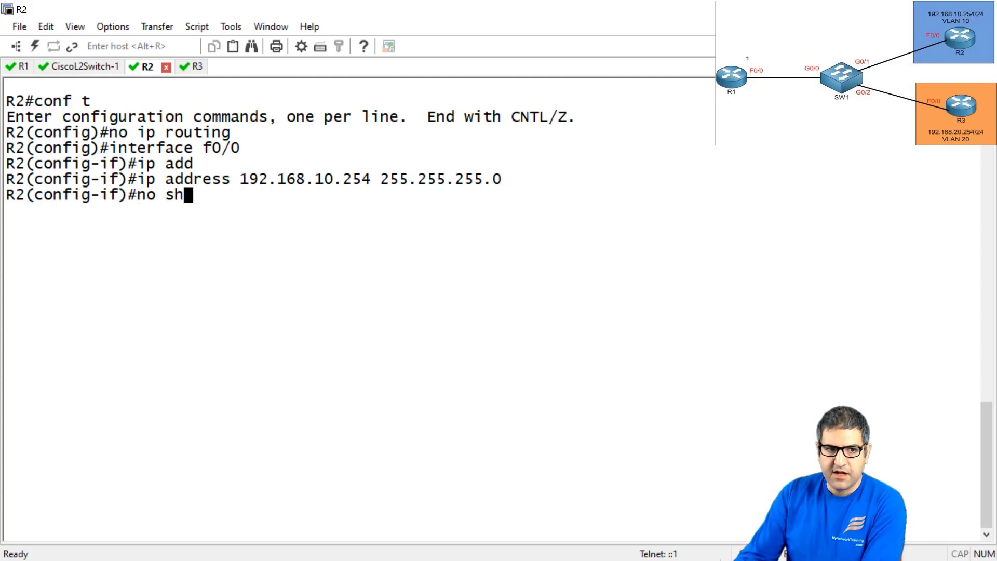
key("Return")
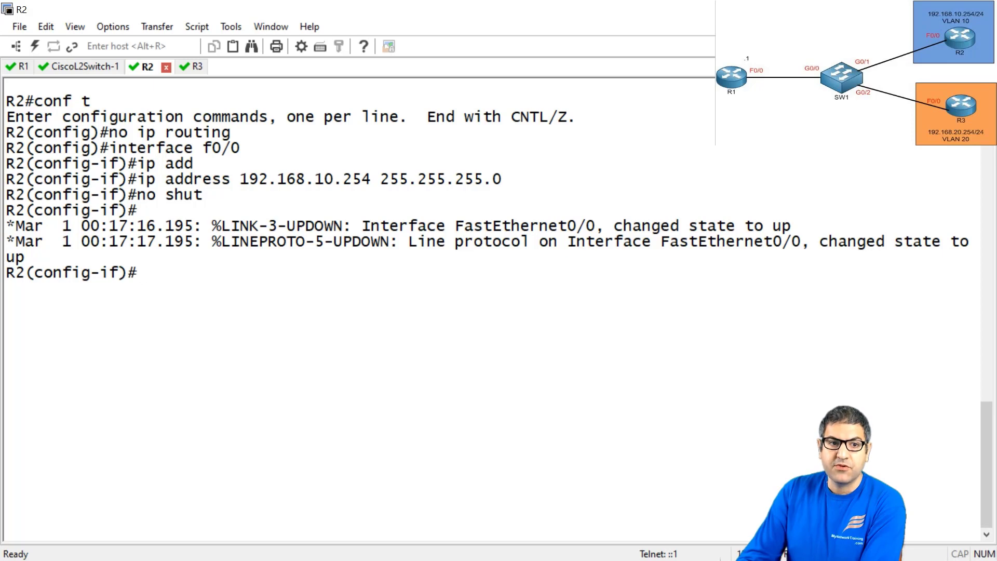
- Set R2's default gateway to 192.168.10.1 from global configuration mode and save the configuration
type("ex")
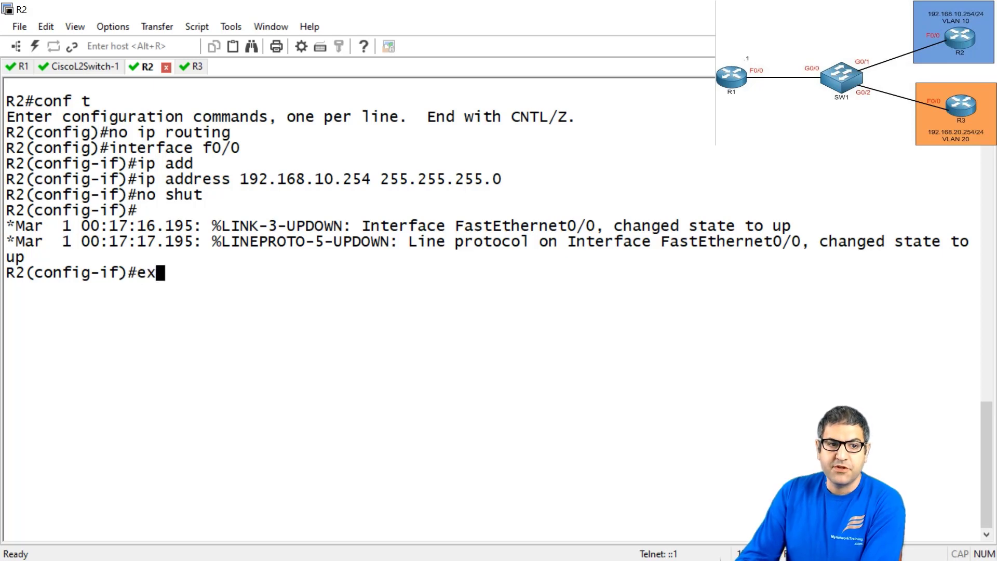
type("it")
key("Return")
type("ig)#ip defaul")
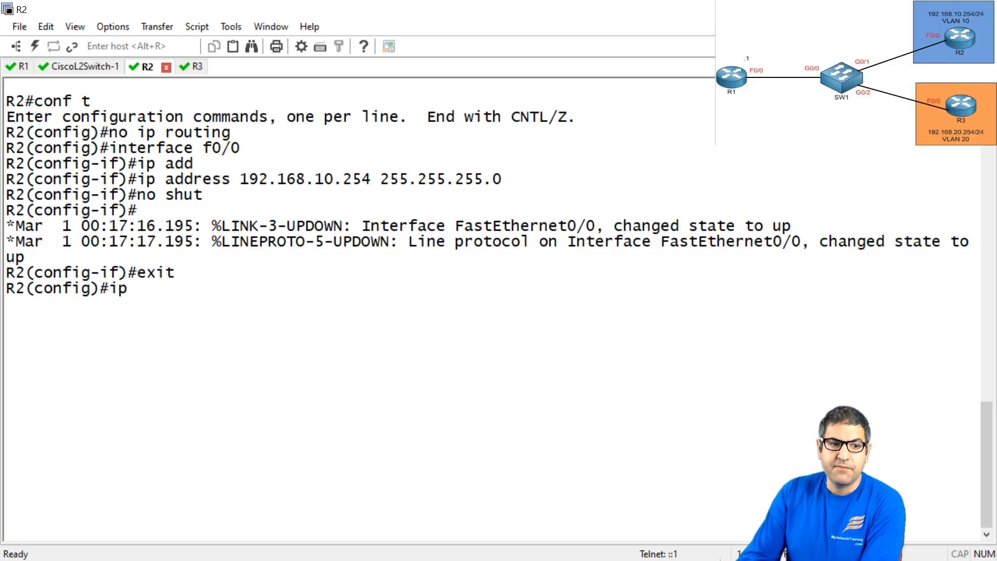
key("Tab")
type("g")
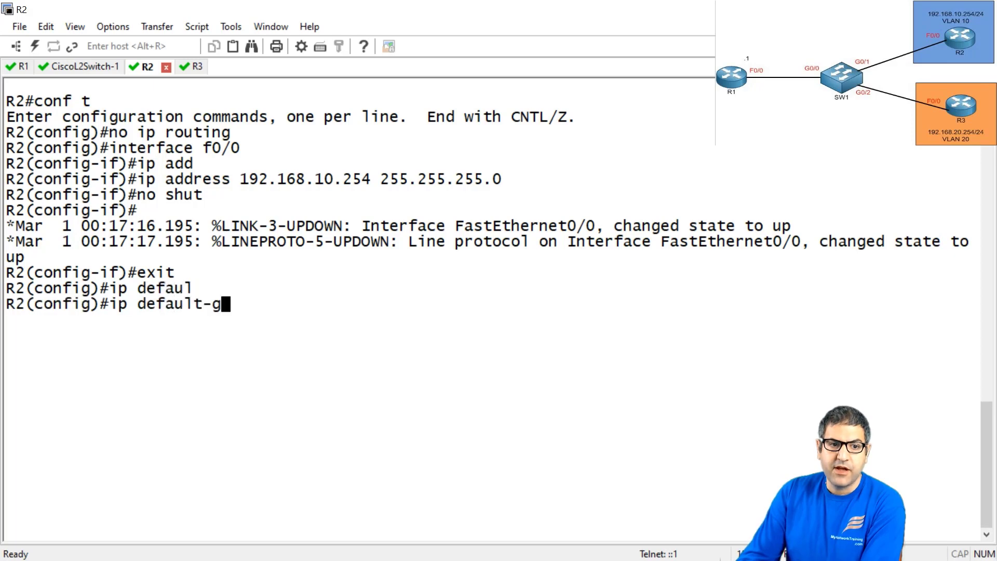
key("Tab")
type("192.")
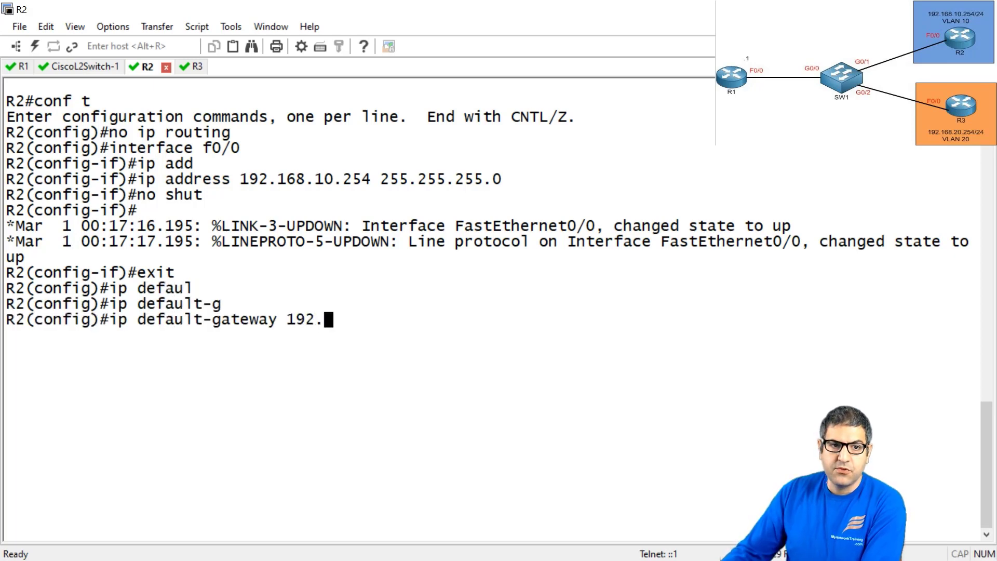
type("168.10.1")
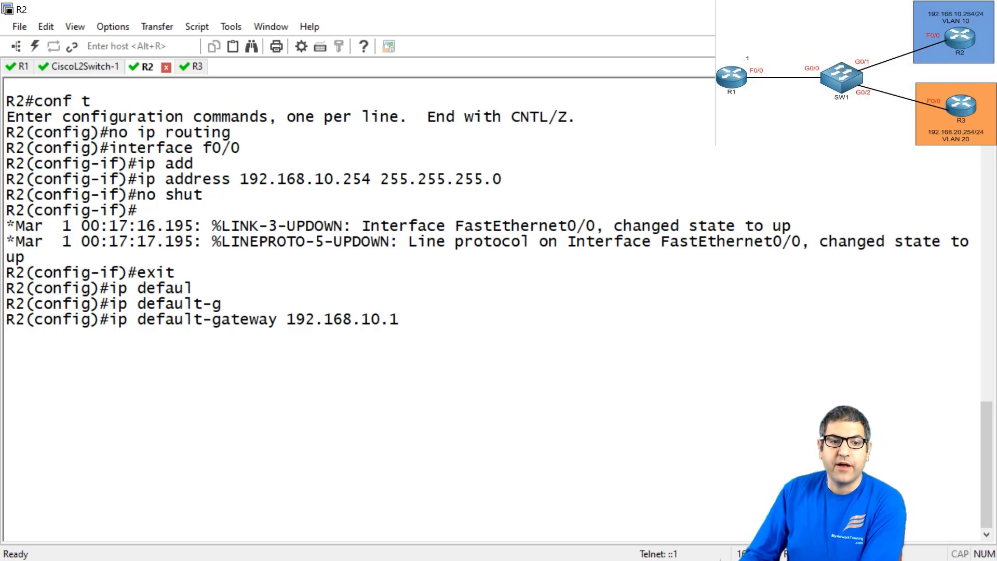
key("Return")
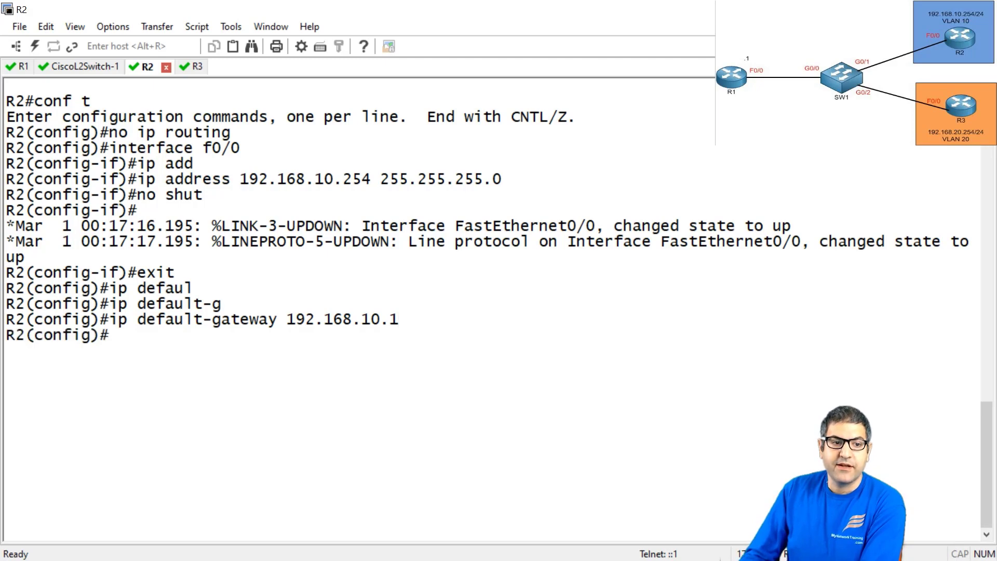
type("do wr")
key("Return")
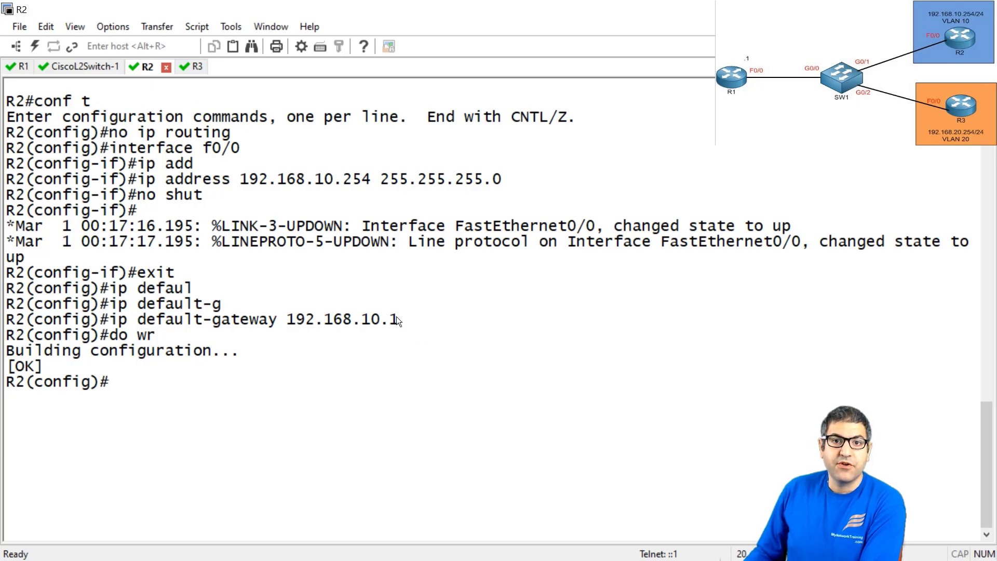
- Enter global configuration mode on R3 and disable IP routing
left_click(190, 65)
type("conf t")
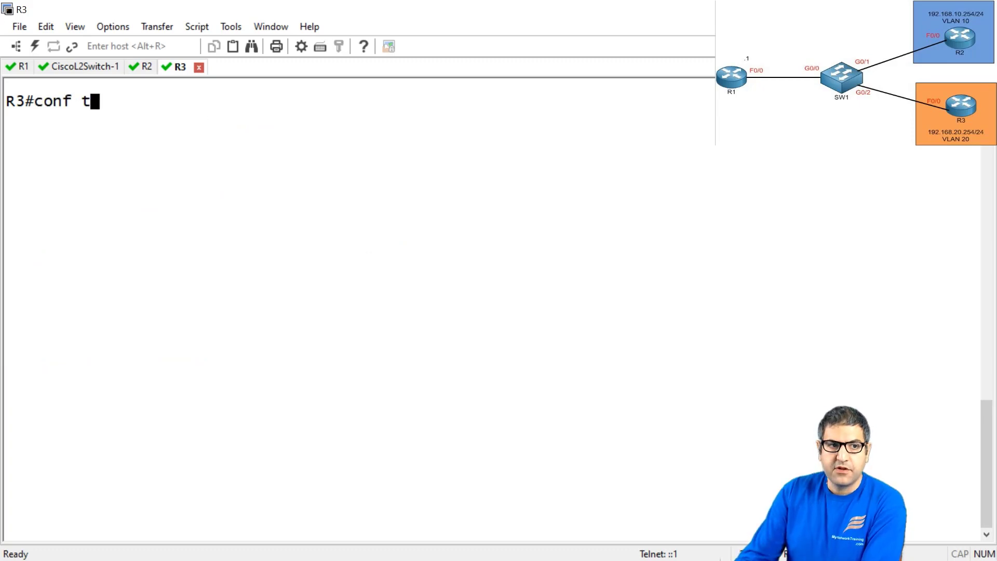
key("Return")
type("no uip")
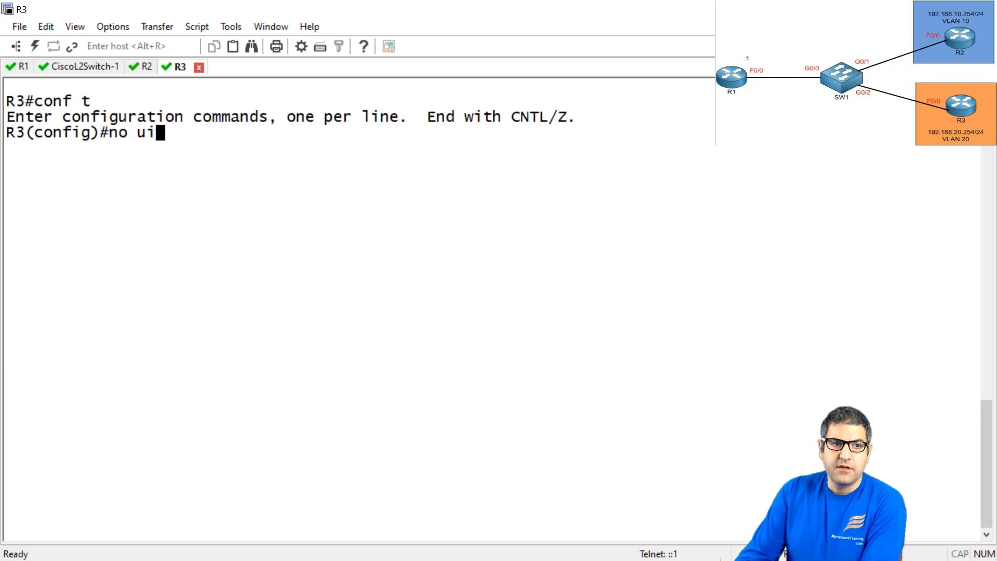
key("BackSpace")
key("BackSpace")
key("BackSpace")
type("ip routig")
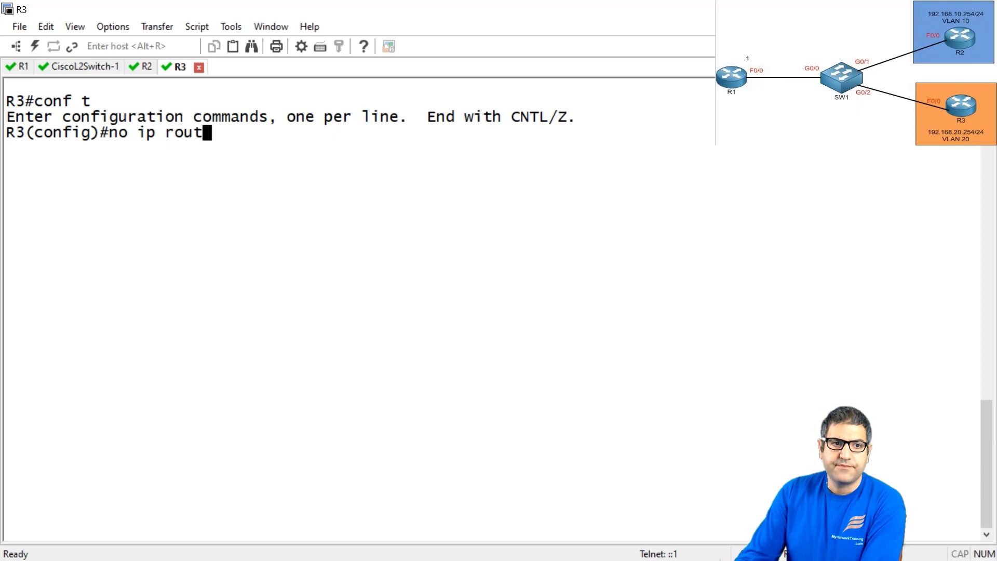
key("Return")
key("Up")
key("BackSpace")
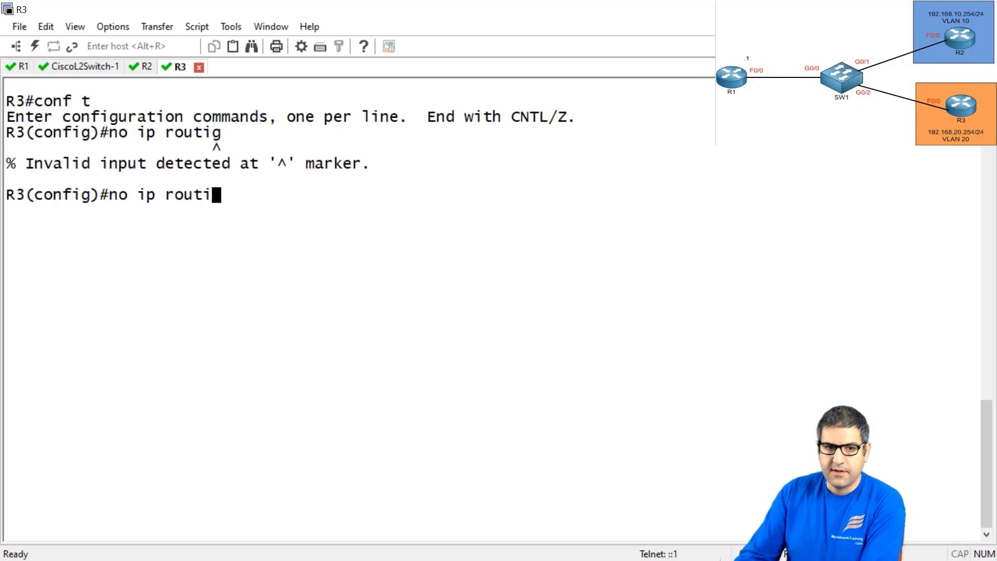
type("ng")
key("Return")
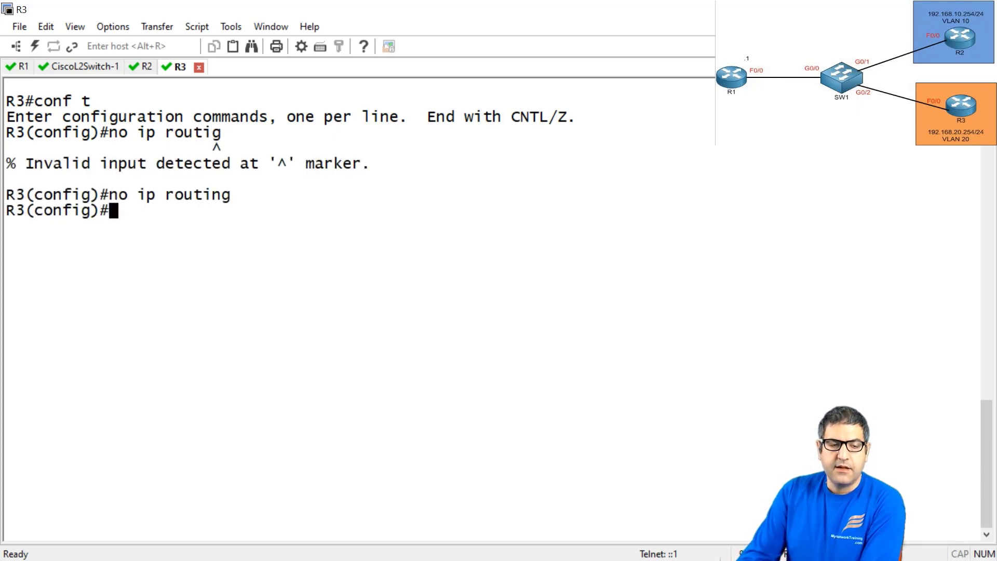
- Assign IP address 192.168.20.254 with mask 255.255.255.0 to interface f0/0 on R3 and enable the interface
type("int g")
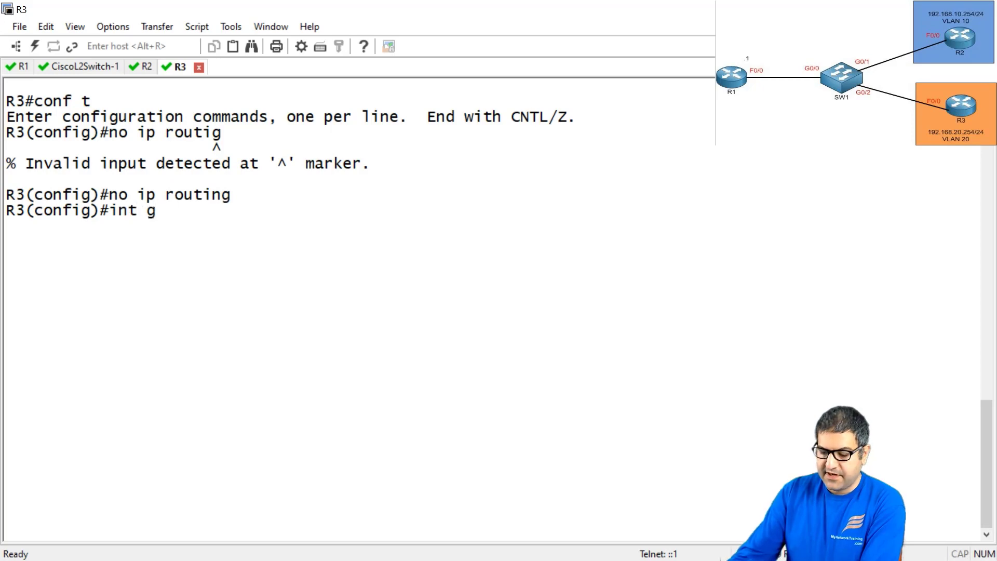
key("BackSpace")
type("f0/0")
key("Return")
type("ig-if)#i")
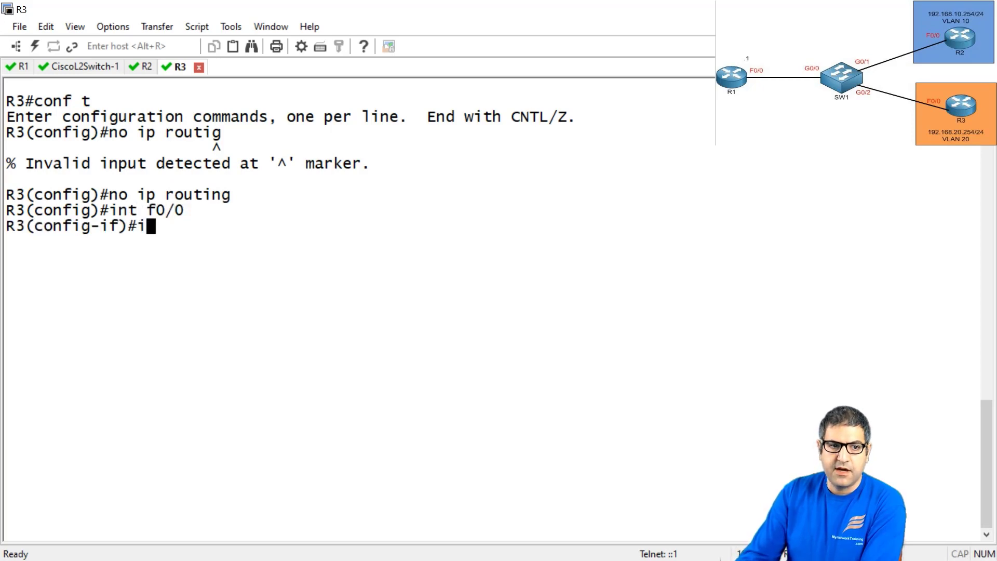
type("p add 192")
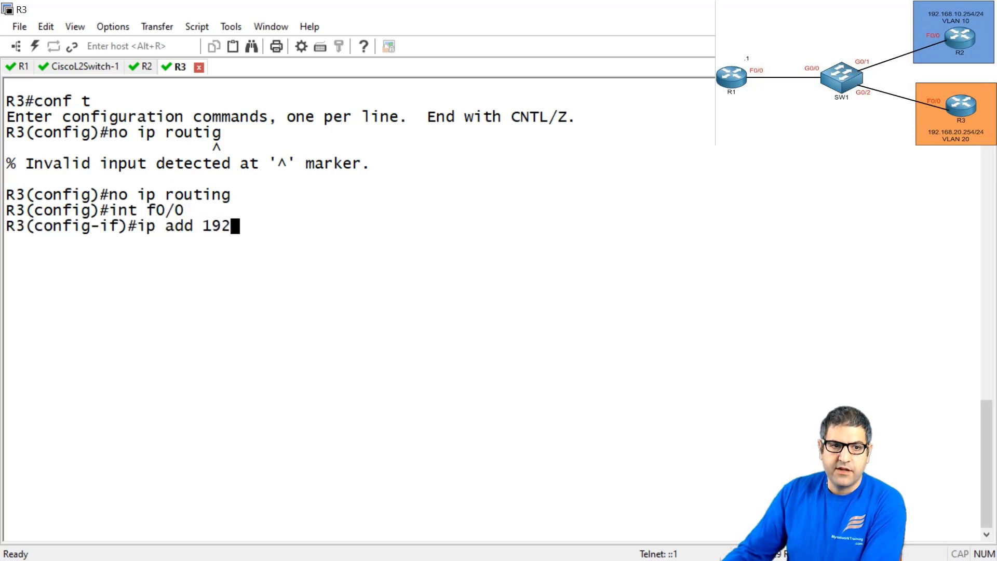
type(".168.20.254")
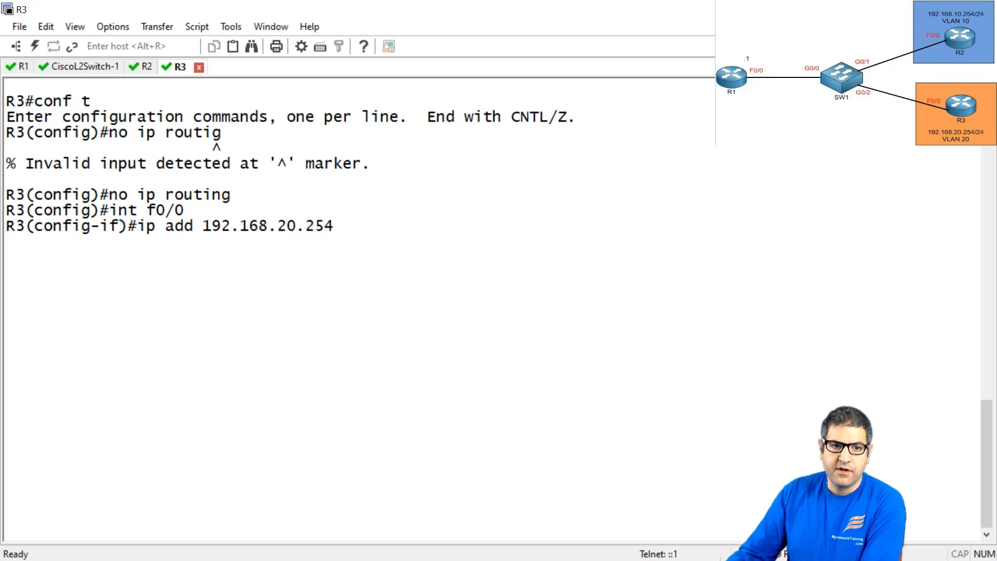
type(" 255.255.255.0")
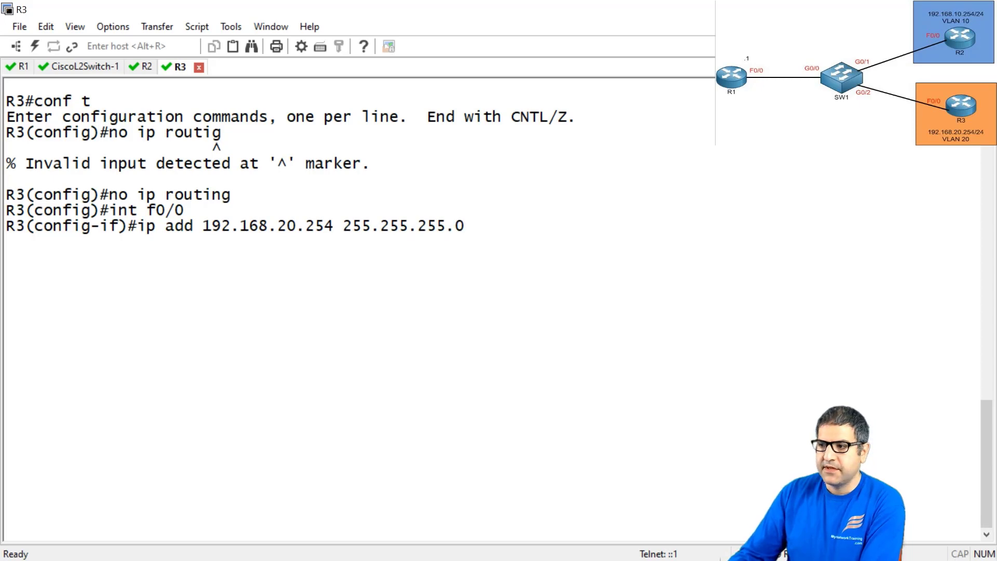
key("Return")
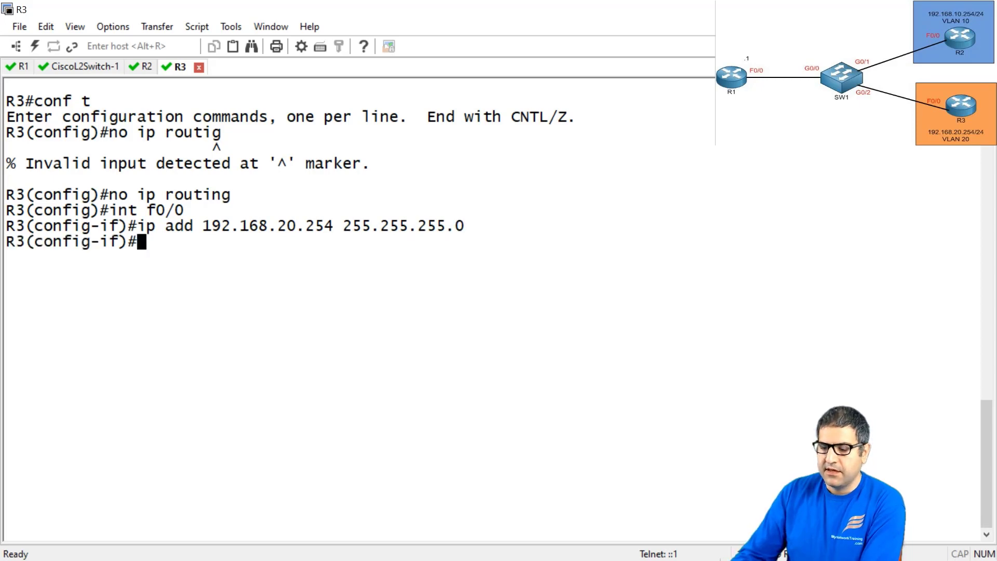
type("no shut")
key("Return")
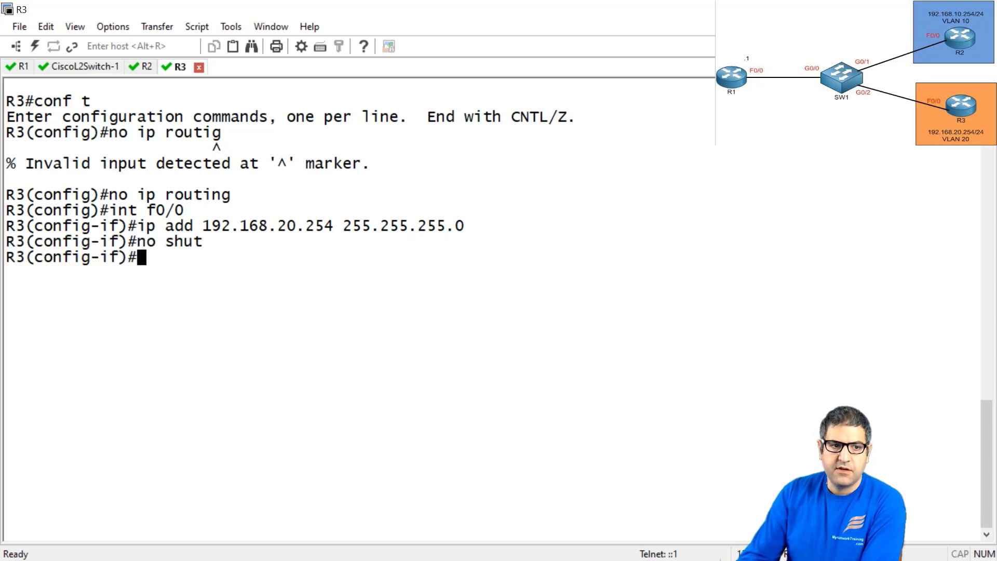
- Set R3's default gateway to 192.168.20.1 from global configuration mode and save the configuration
type("exit")
key("Return")
type("ip ")
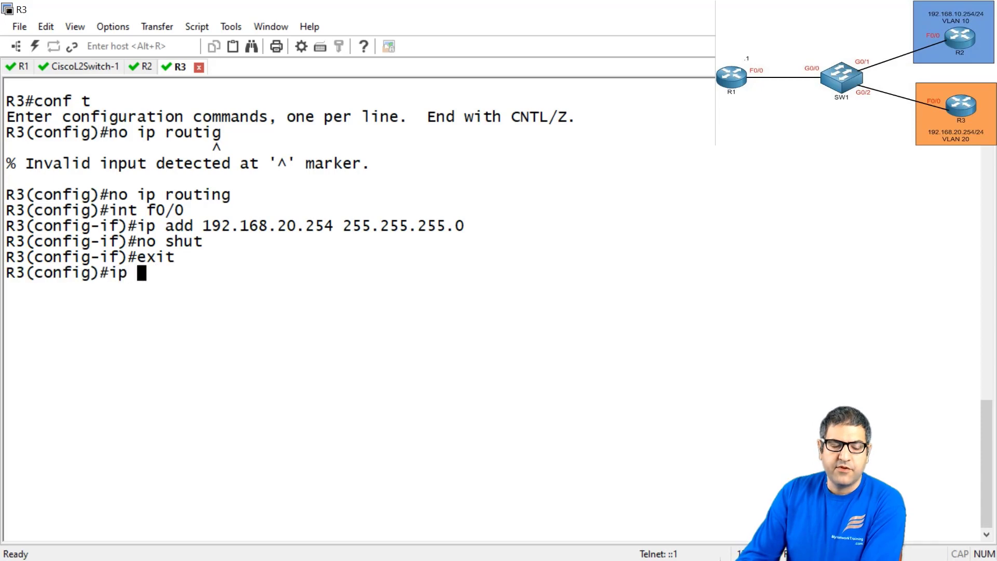
type("de")
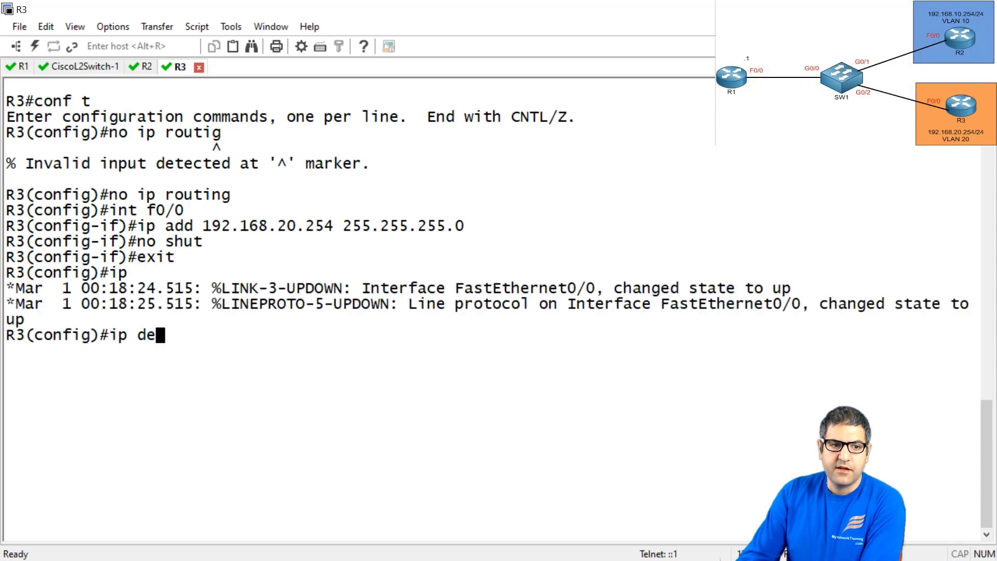
key("Tab")
type("f")
key("Tab")
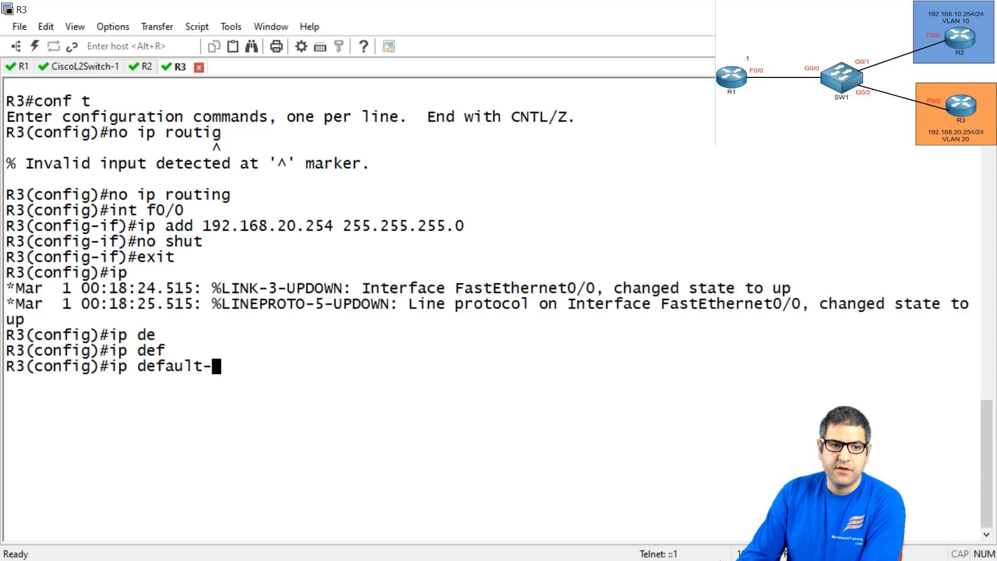
type("g")
key("Tab")
type("1")
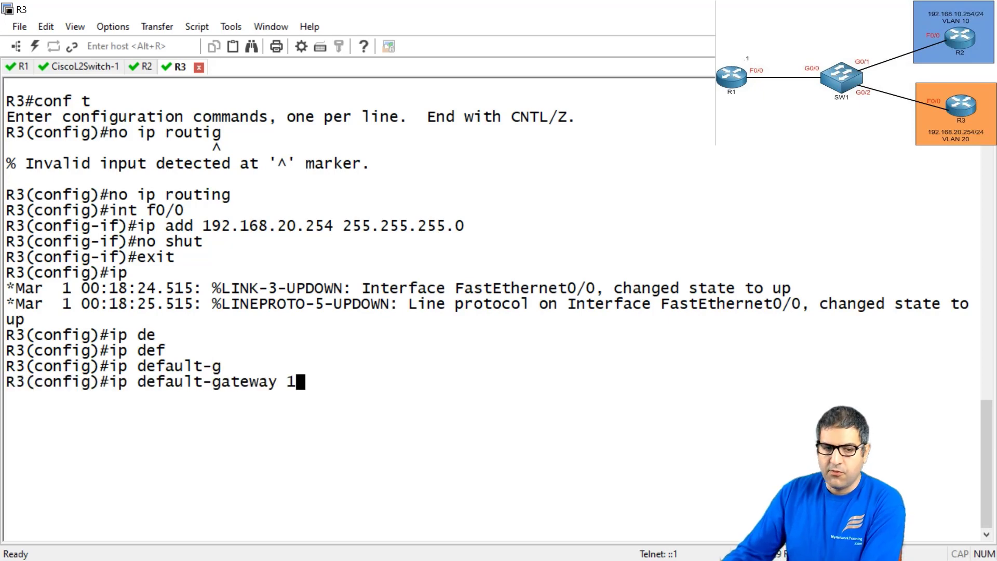
type("92.168.20.1")
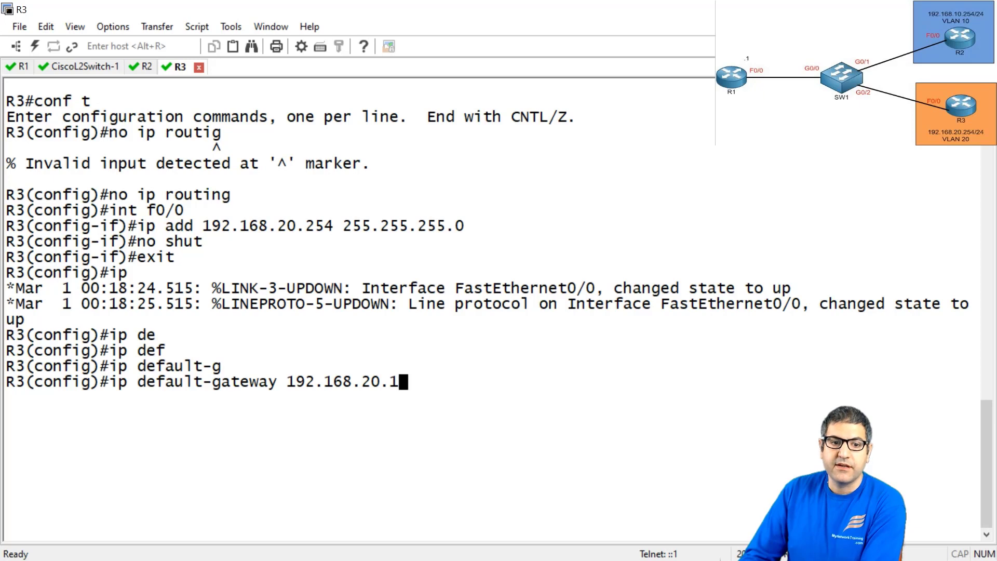
key("Return")
type("do wr")
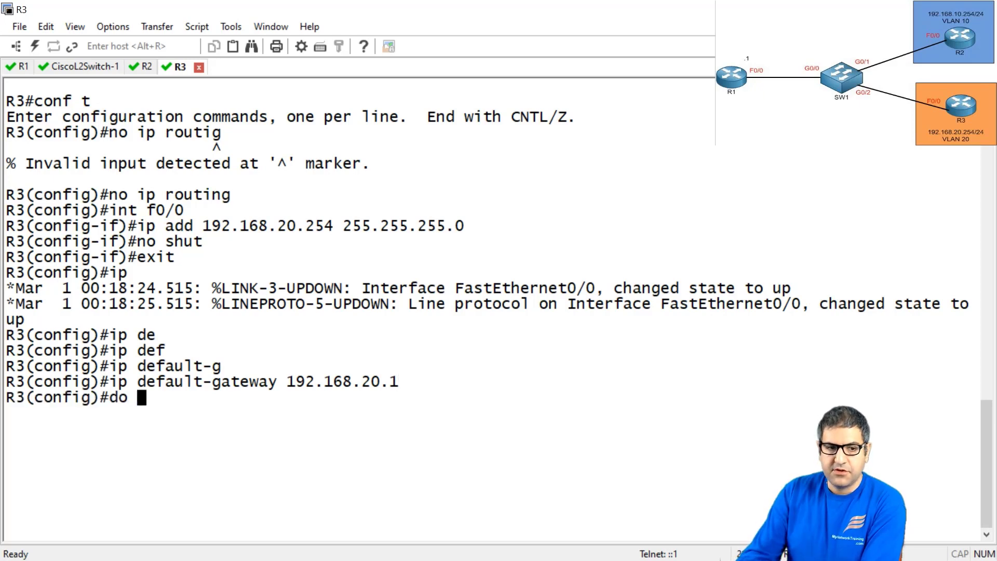
key("Return")
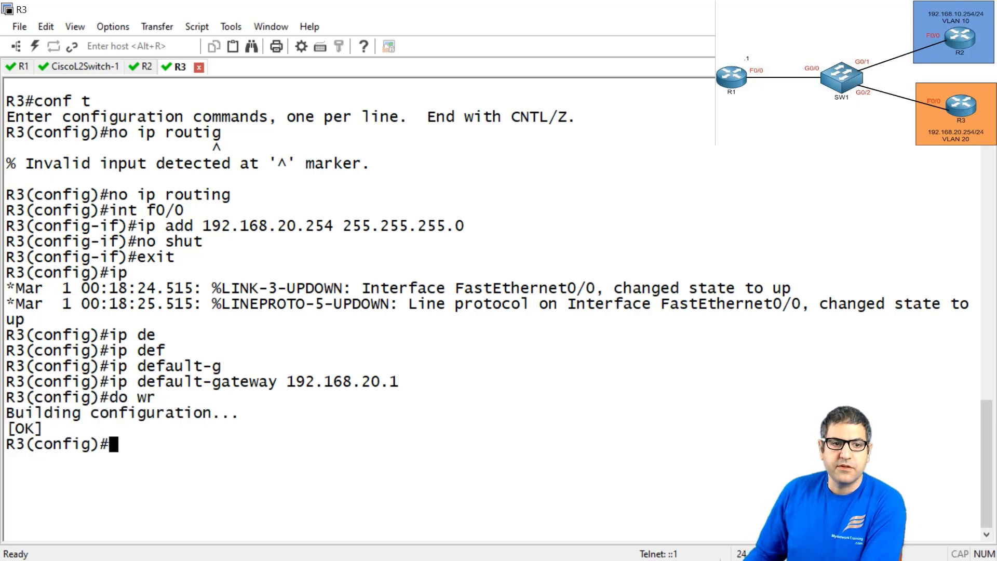
- Switch to the PowerPoint slide listing the router-on-a-stick tasks to review the lab steps
key("alt+Tab")
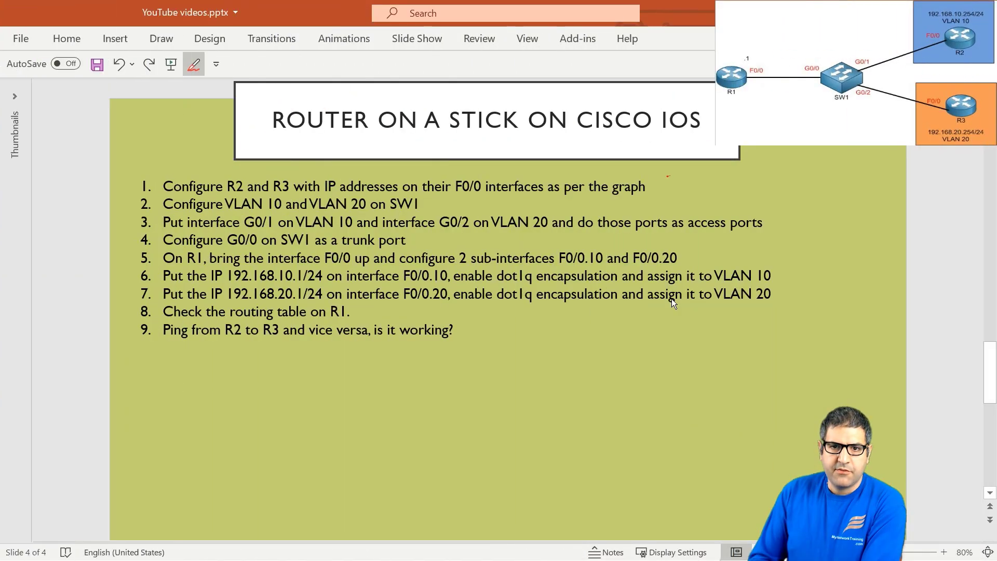
- Mark task 1 on the slide with a red ink check mark and switch back to SecureCRT
left_click_drag(657, 187, 727, 167)
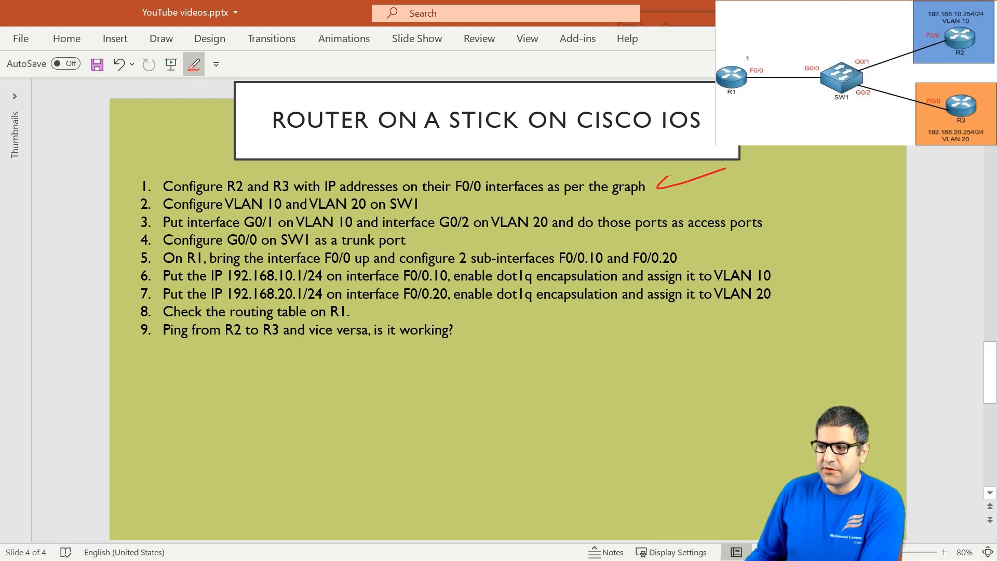
key("alt+Tab")
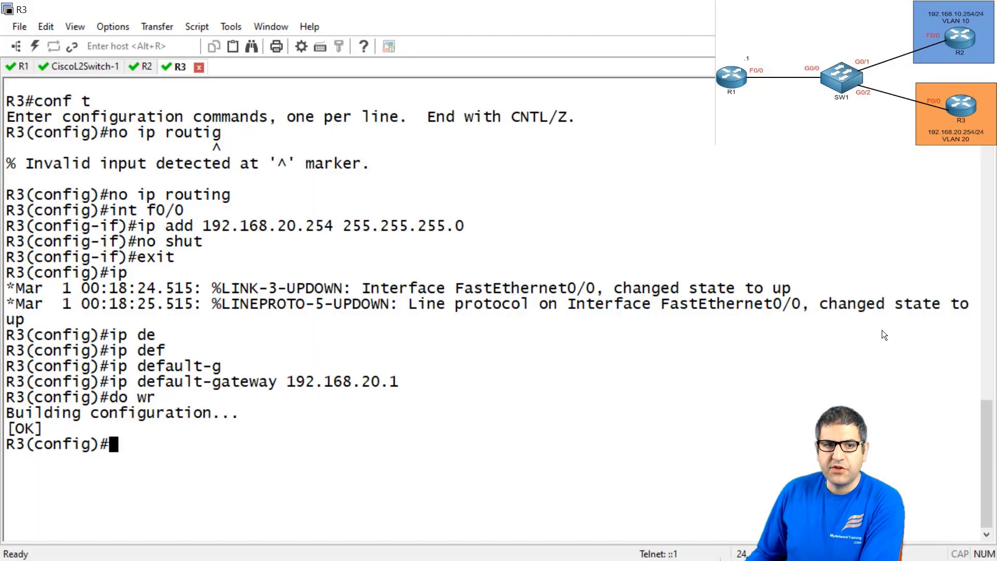
- Enter global configuration mode on switch SW1 and create VLAN 10 and VLAN 20
left_click(86, 68)
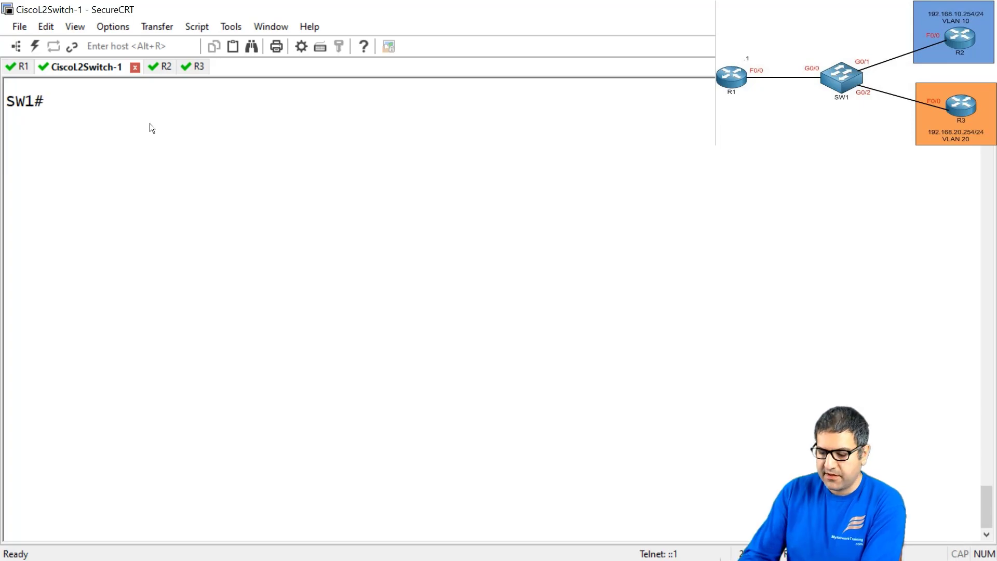
type("conf t")
key("Return")
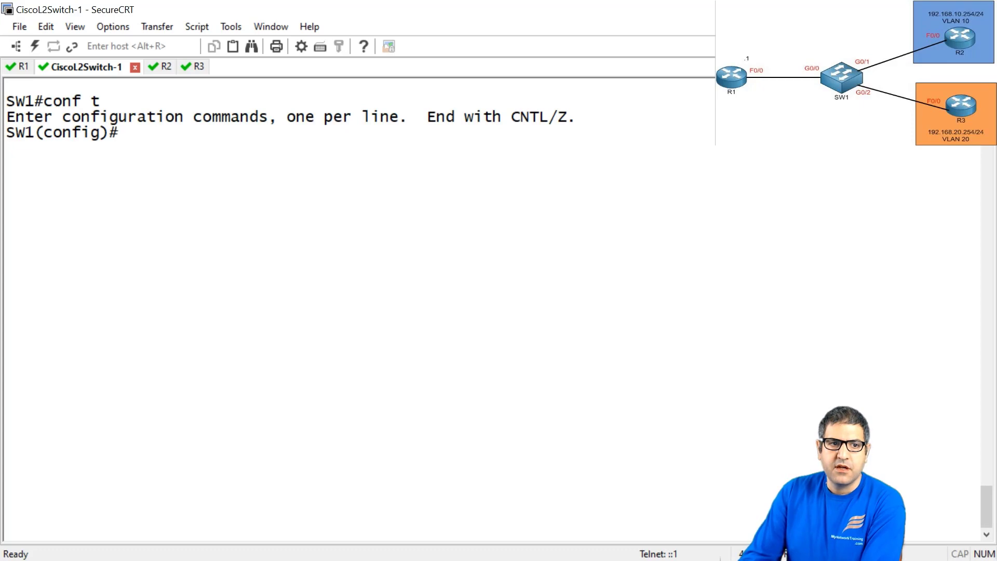
type("vlan 10")
key("Return")
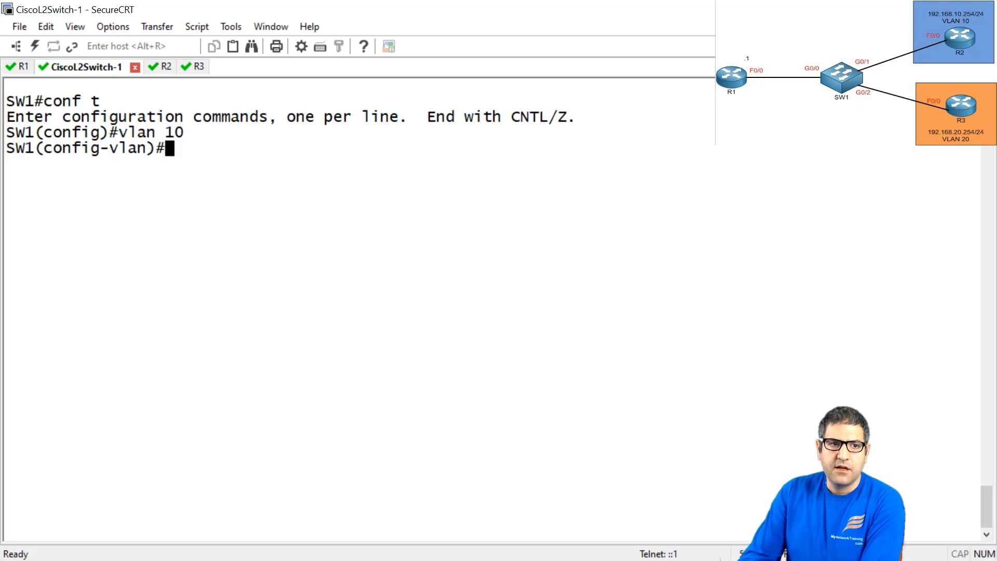
type("vlan 20")
key("Return")
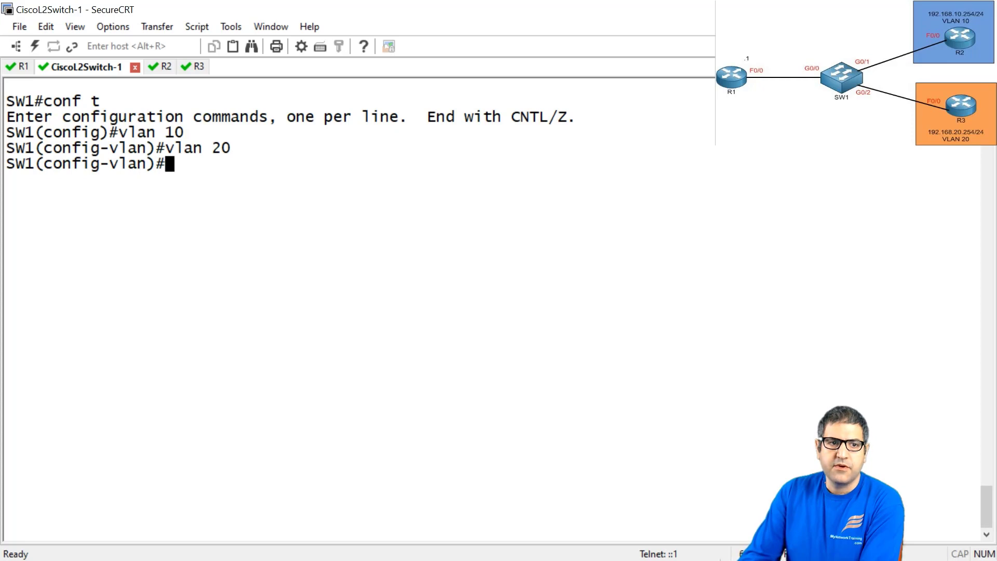
- Display SW1's VLAN table from within VLAN configuration mode and page through to its end
type("do show vlan")
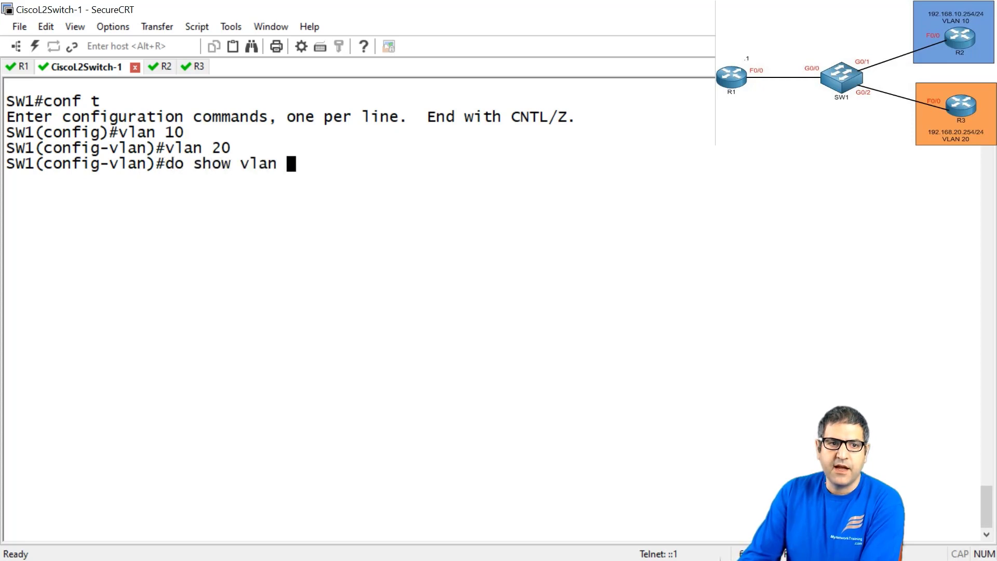
key("Return")
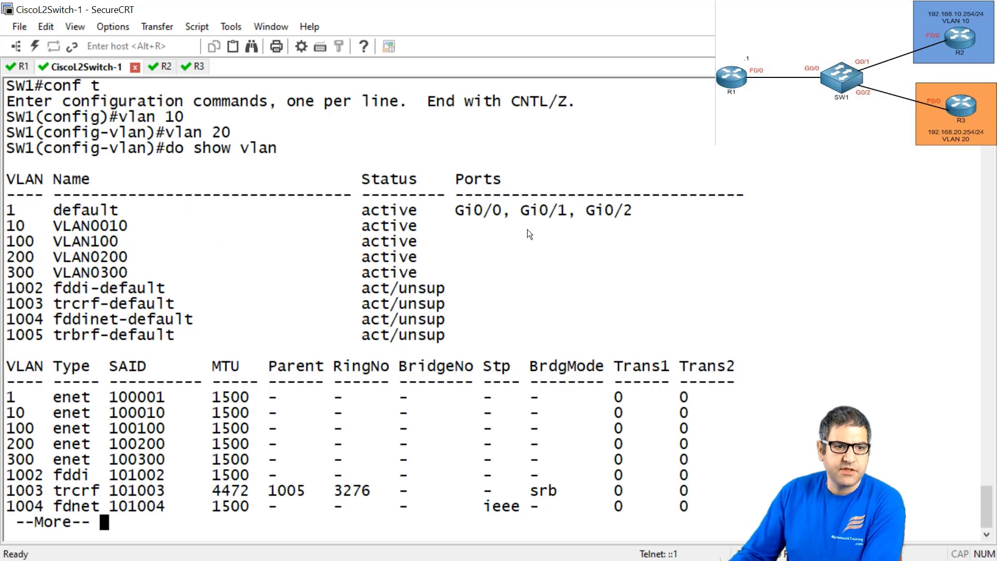
key("Return")
key("Return")
- Exit VLAN configuration mode on SW1 and enter VLAN 20 again from global configuration mode
type("exit")
key("Return")
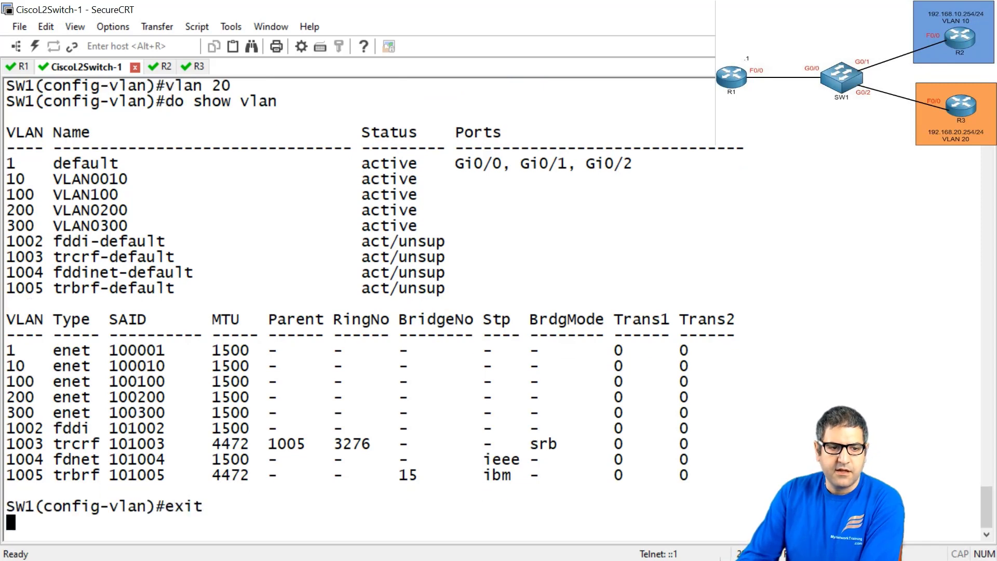
type("vlan 20")
key("Return")
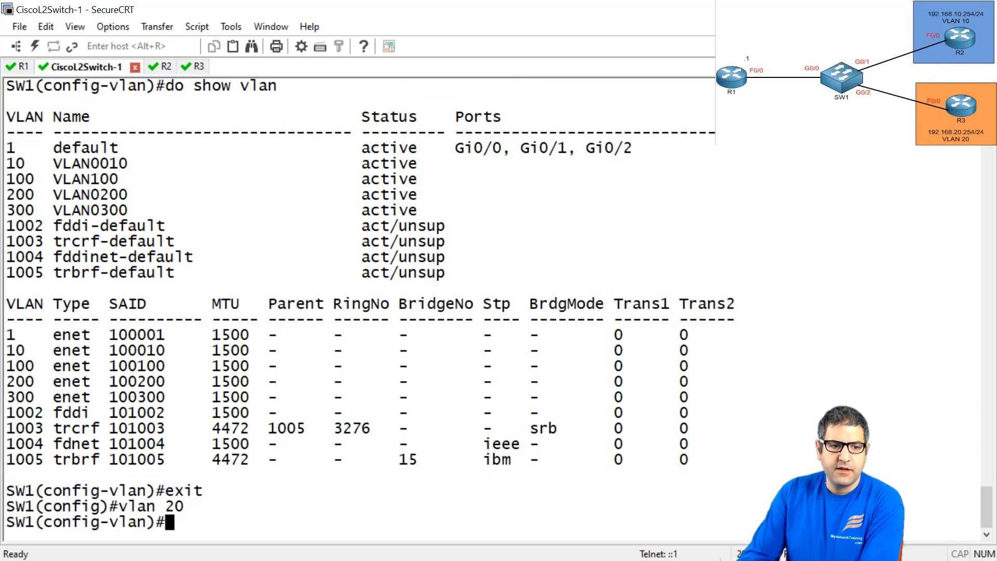
- Display SW1's VLAN table again to check VLAN 20, returning from the slide to SecureCRT to quit the paged listing
type("do show vl")
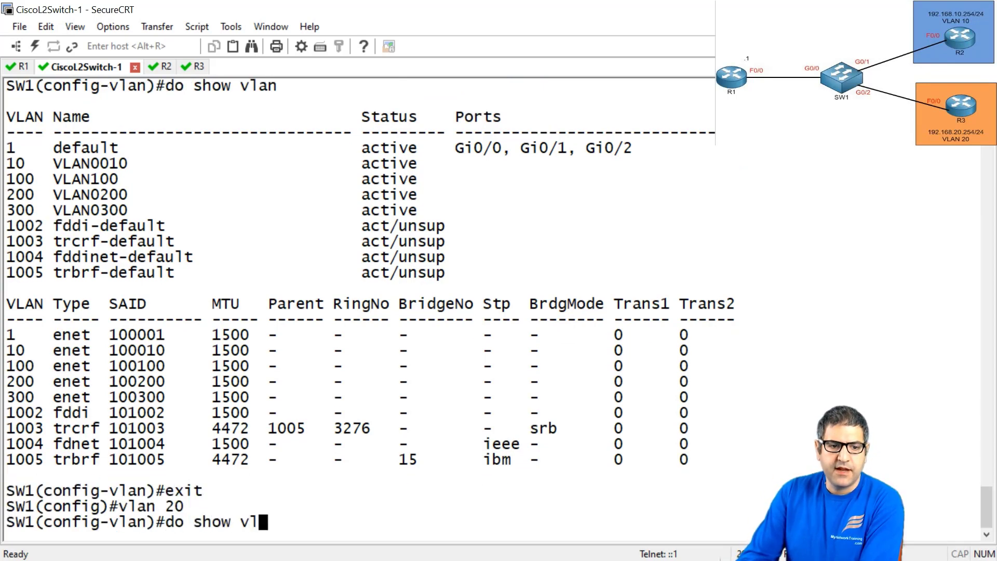
type("an")
key("Return")
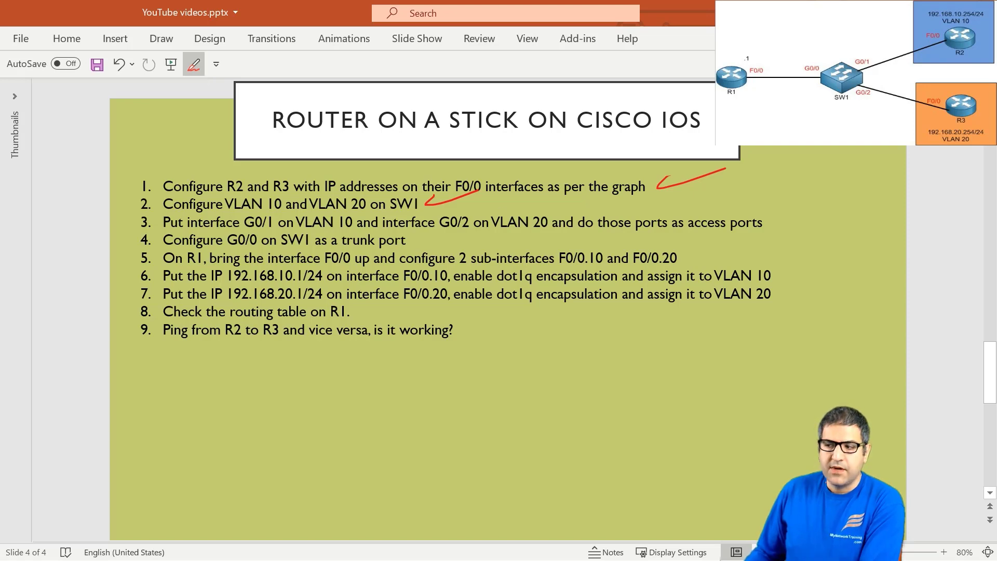
key("alt+Tab")
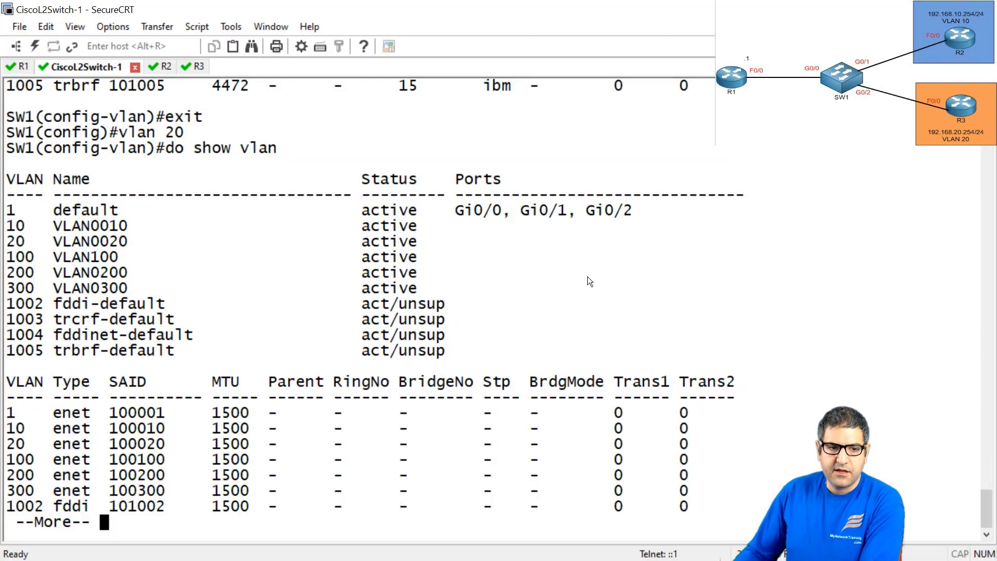
key("Return")
key("q")
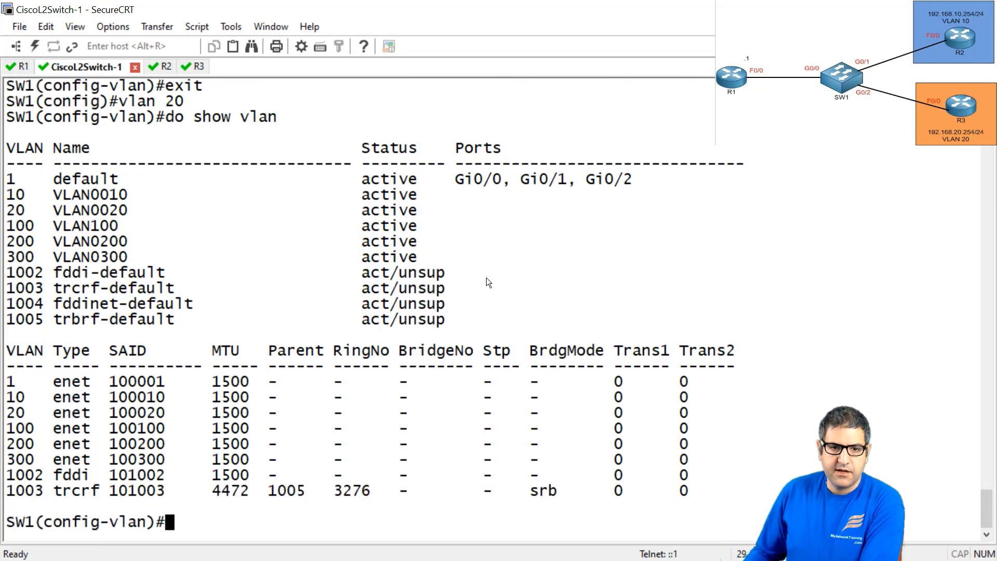
- Clear the SW1 terminal screen and exit VLAN configuration mode
right_click(487, 277)
left_click(563, 457)
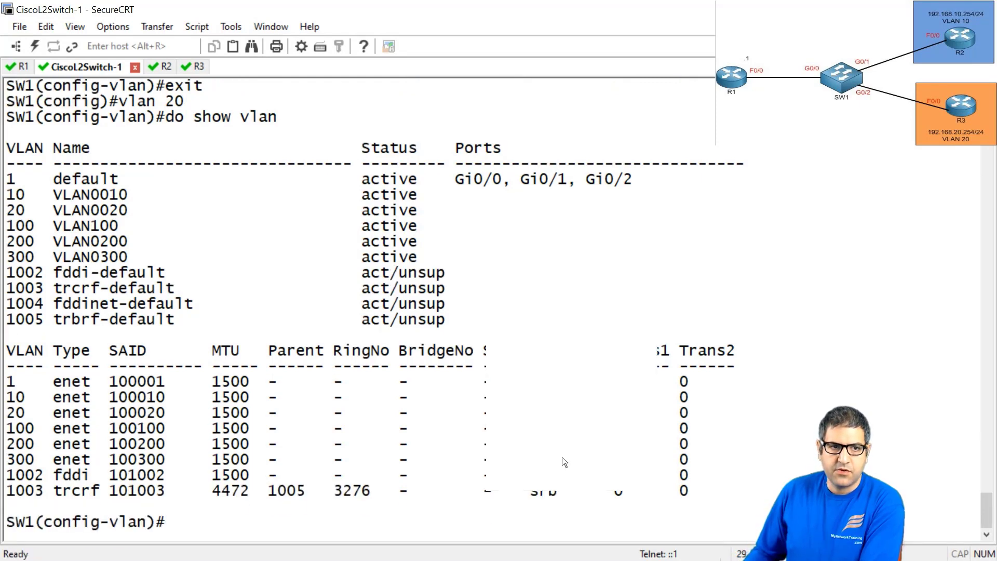
key("Return")
type("exit")
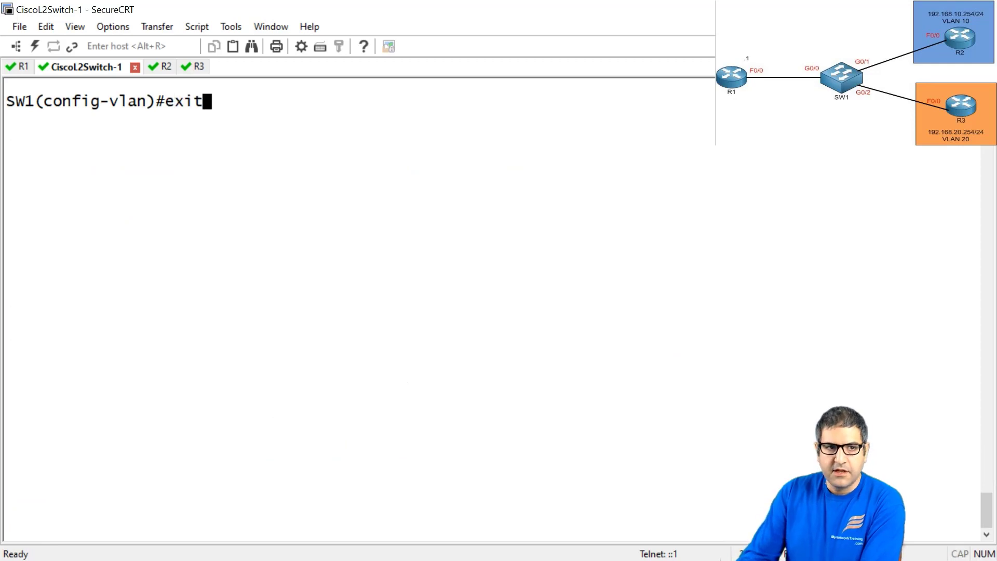
key("Return")
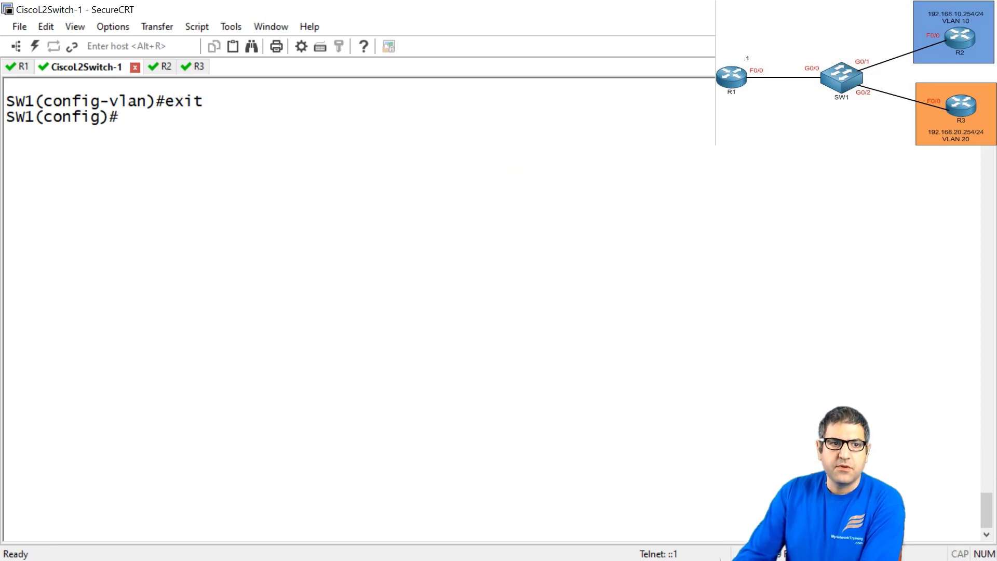
- Configure interface g0/1 on SW1 with switchport mode access
type("interfac")
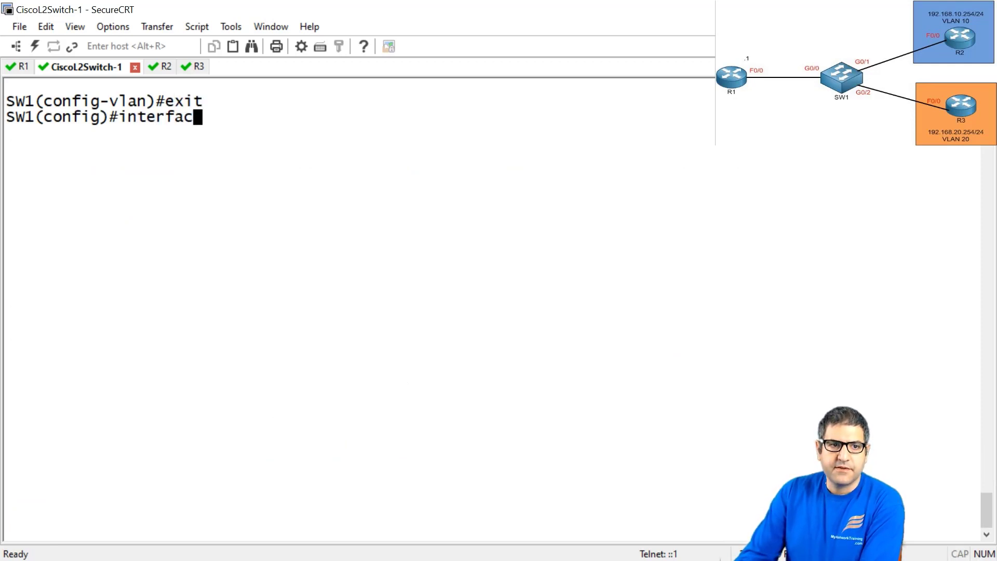
type("e g0/1")
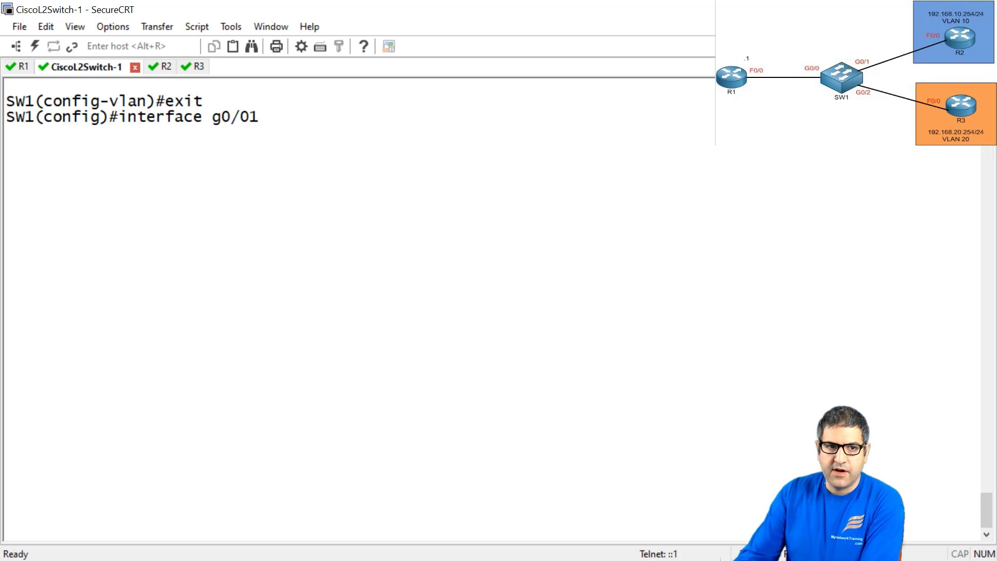
key("Return")
type("swi")
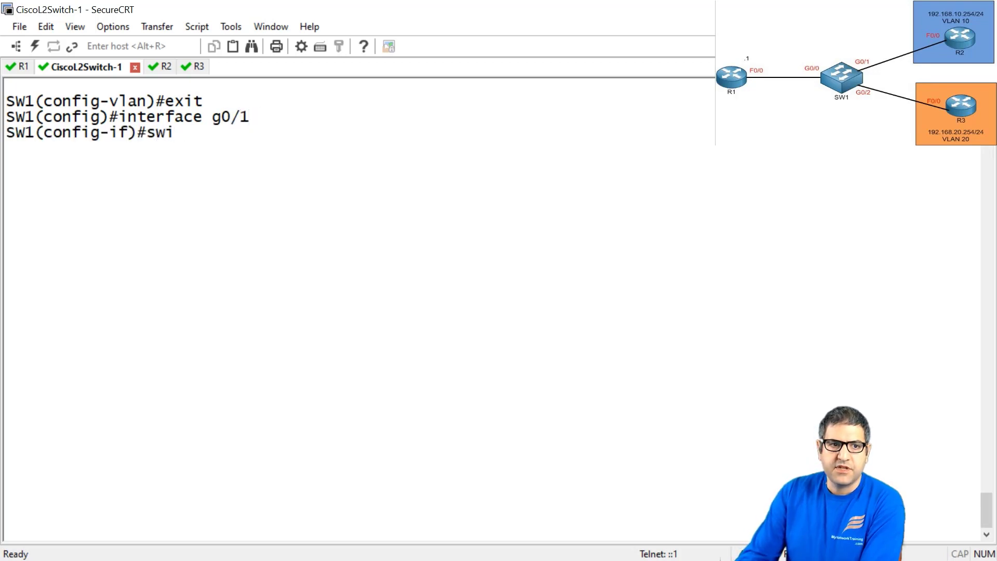
type("tch")
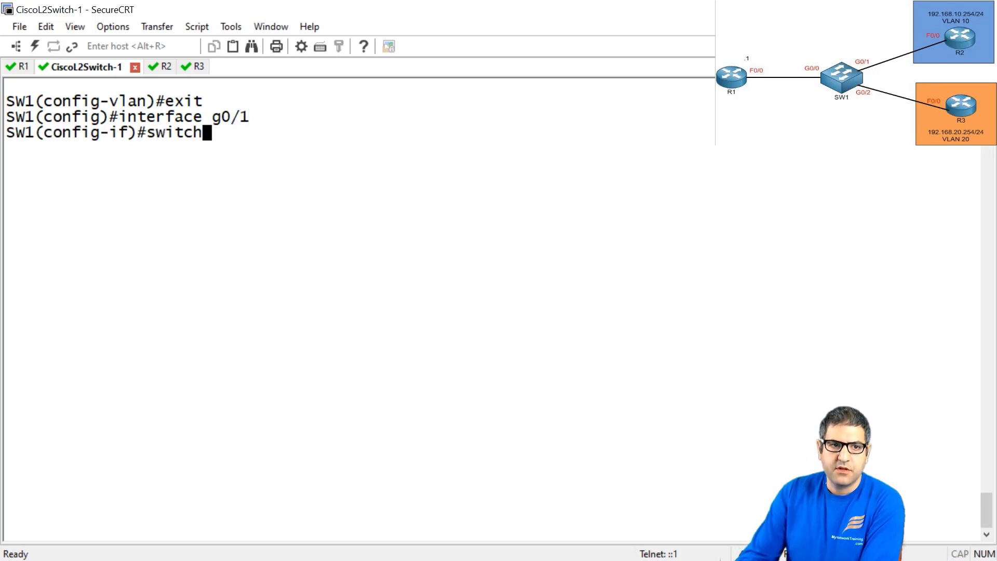
type("port mode access")
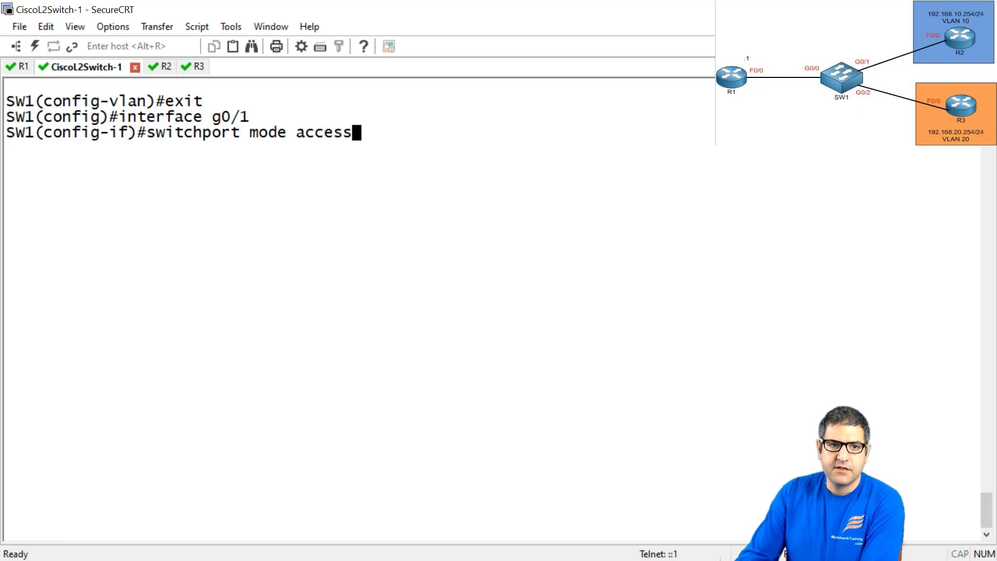
key("Return")
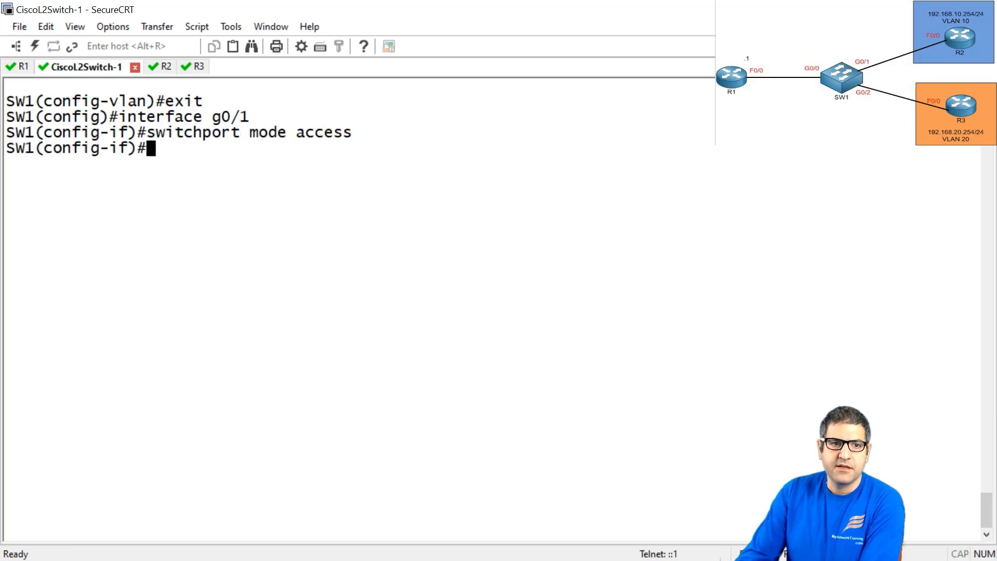
- Assign interface g0/1 on SW1 to access VLAN 10 and exit its interface configuration
type("switch")
key("Tab")
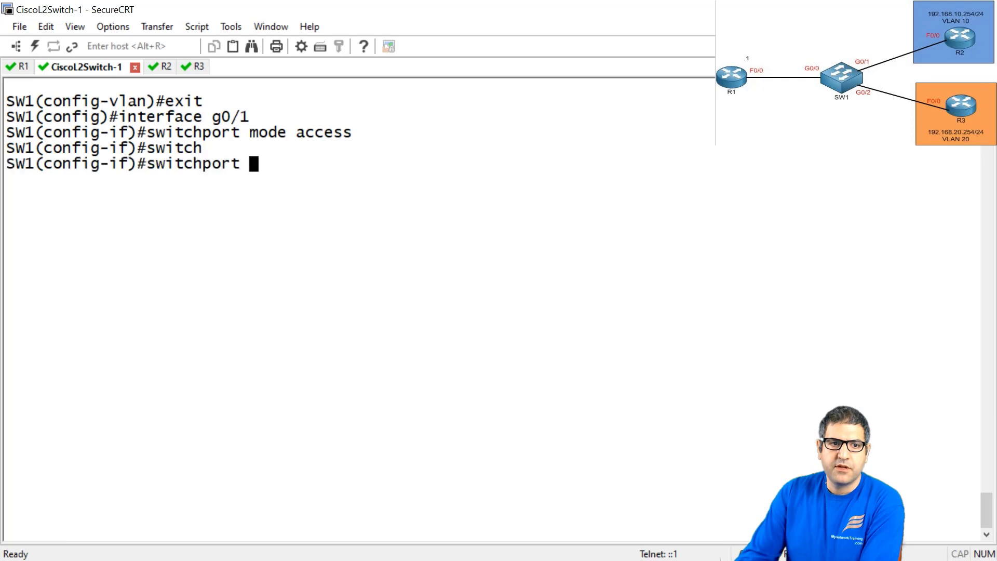
type("acc")
key("Tab")
type("vlan ")
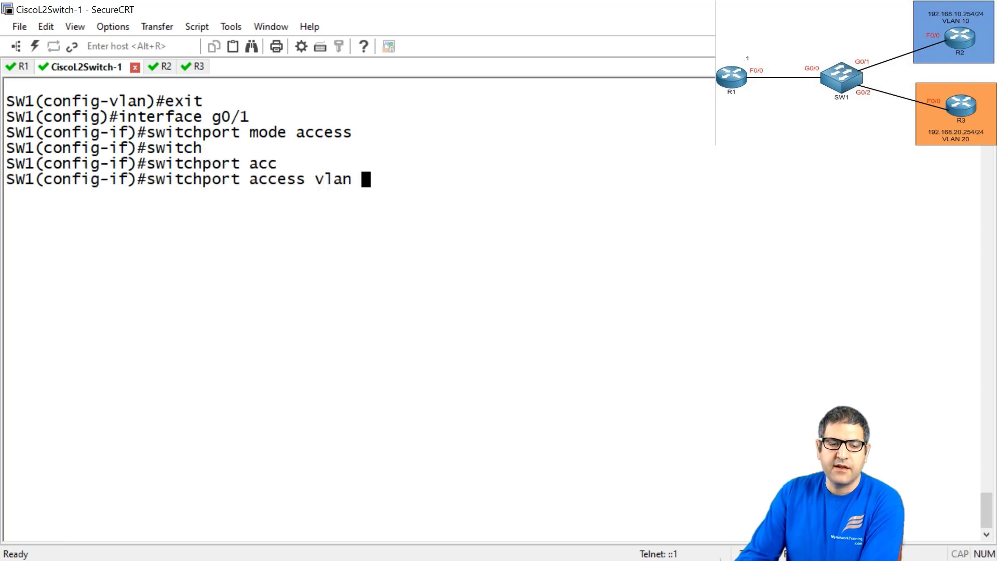
type("1")
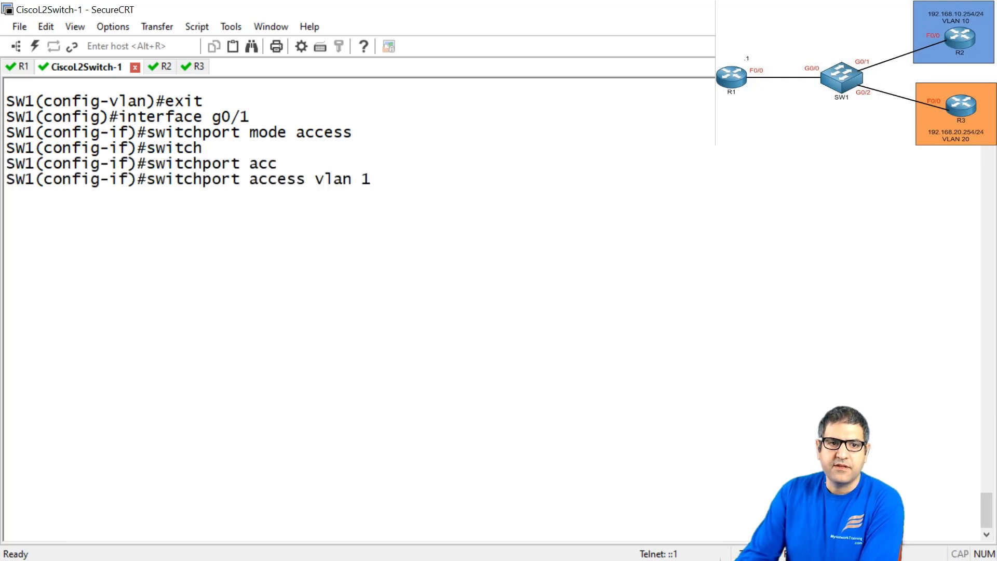
type("0")
key("Return")
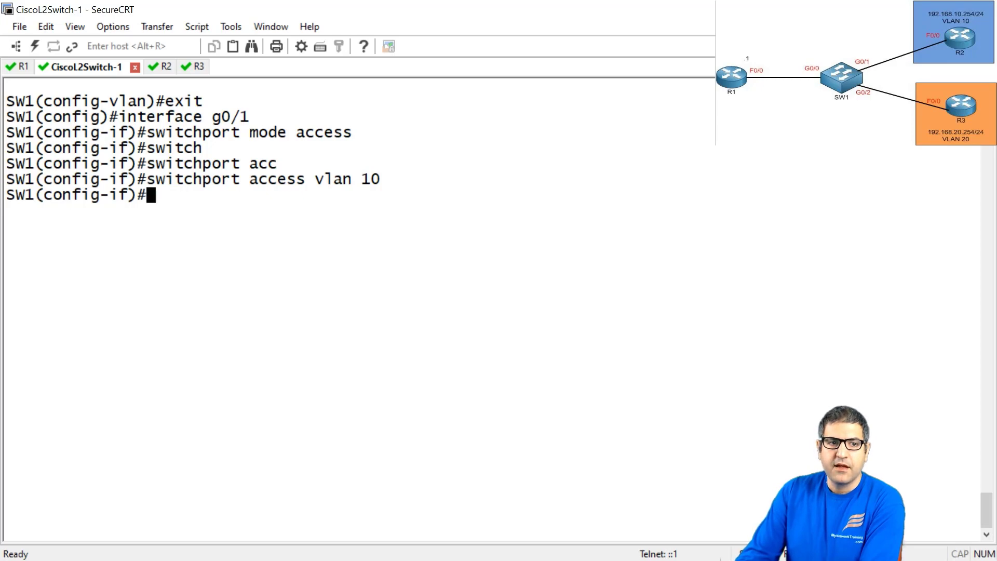
type("exit")
key("Return")
- Configure interface g0/2 on SW1 with switchport mode access
type("int g0/2")
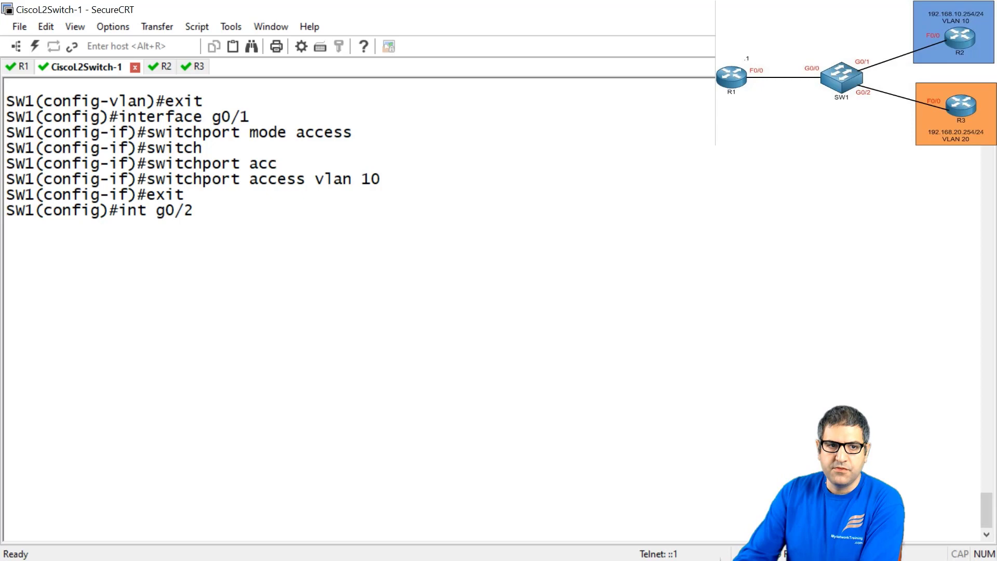
key("Return")
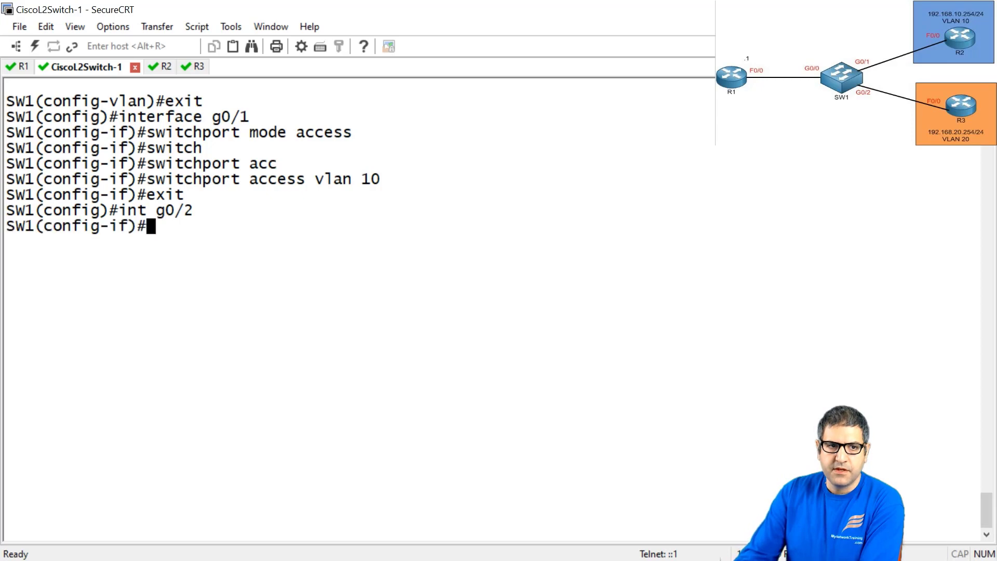
type("swi")
key("Tab")
type("mo")
key("Tab")
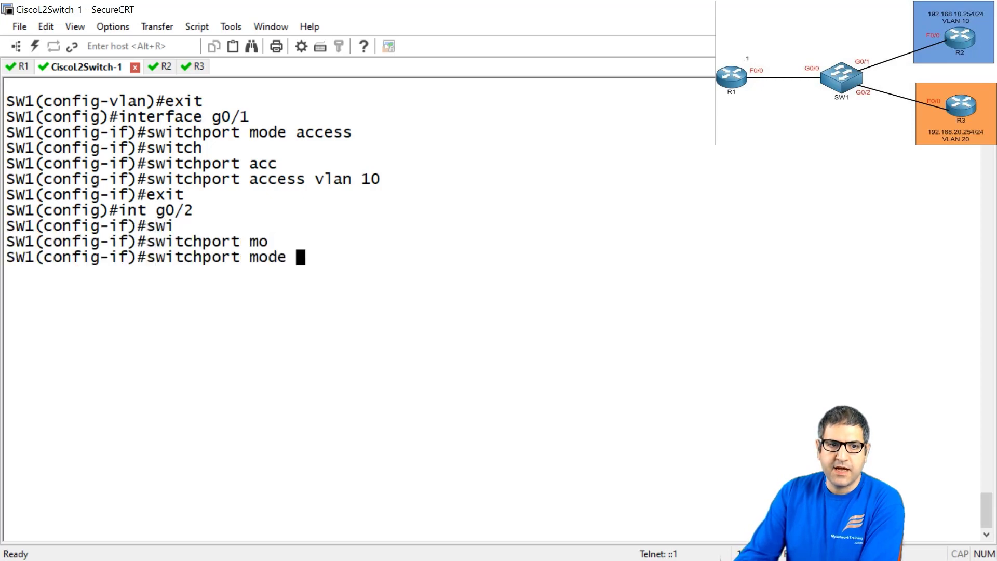
type("acc")
key("Tab")
key("Return")
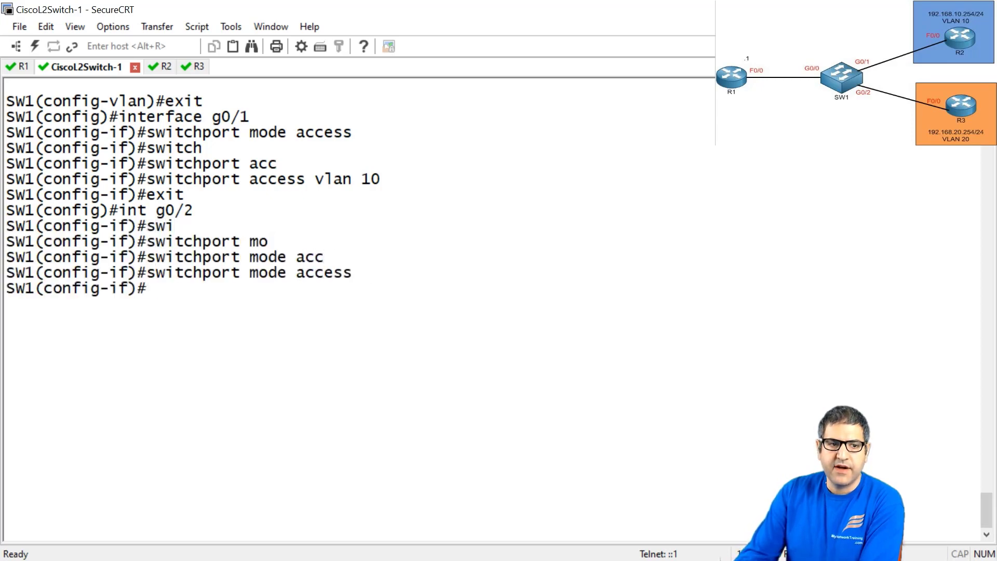
- Assign interface g0/2 on SW1 to access VLAN 20 and return to global configuration mode
type("sw")
key("Tab")
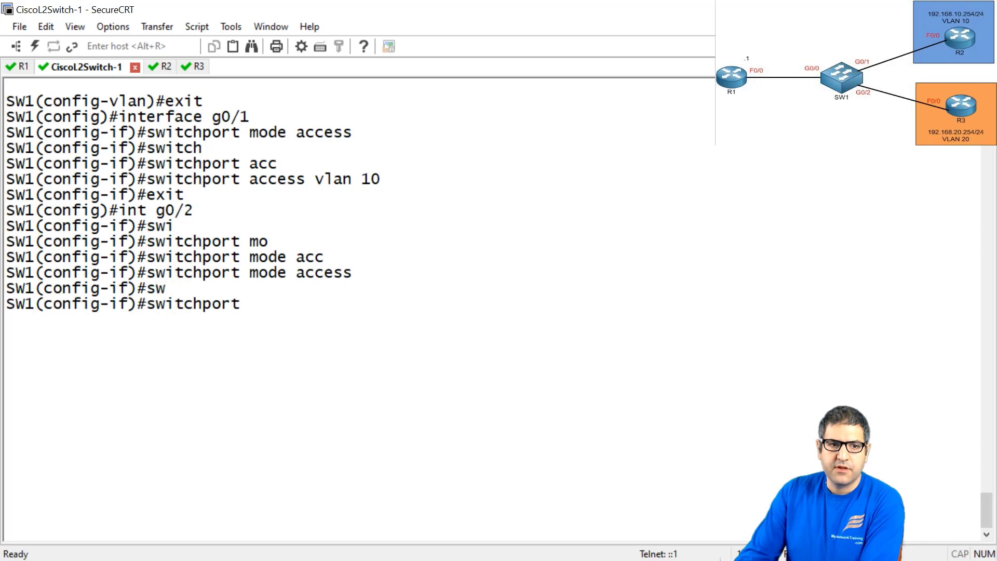
type("acc vlan 20")
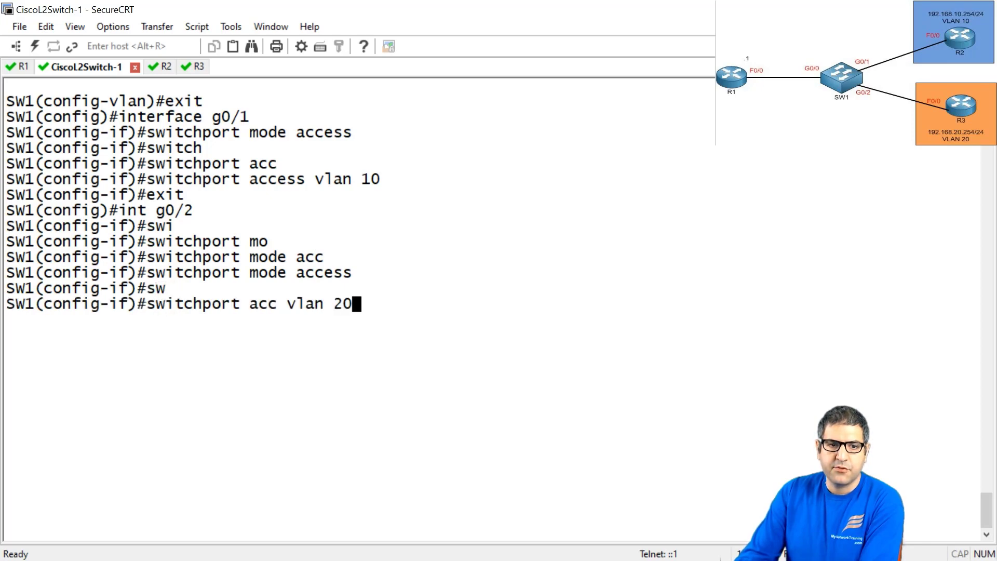
key("Return")
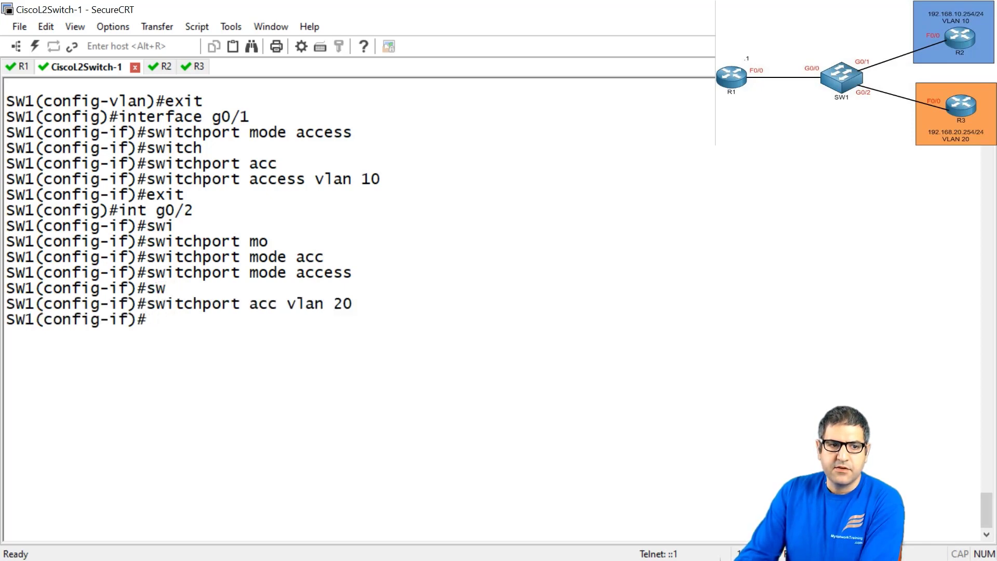
type("exit")
key("Return")
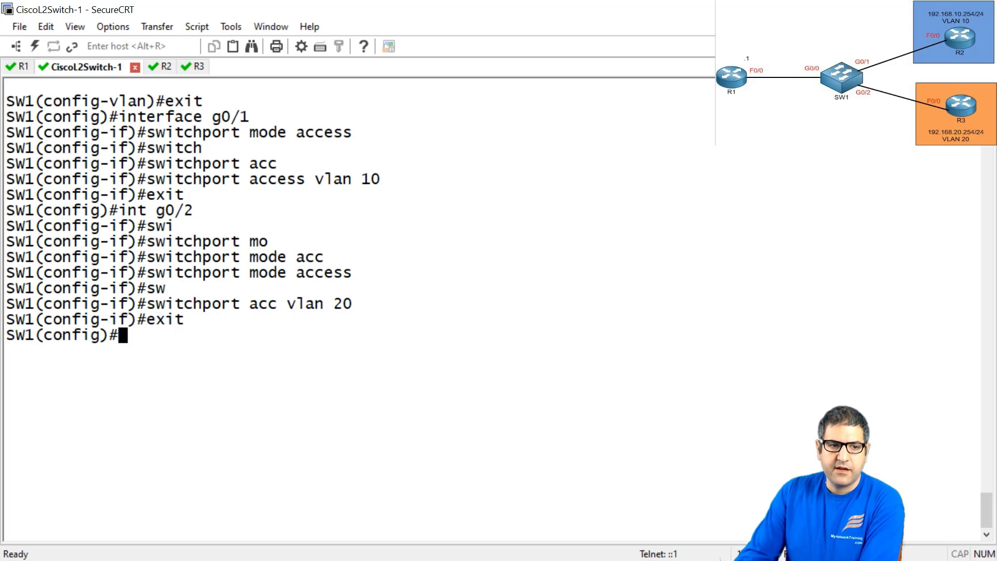
- Leave configuration mode on SW1 and display the VLAN table with show vlan to examine the ports of VLANs 10 and 20
type("exit")
key("Return")
type("show vla")
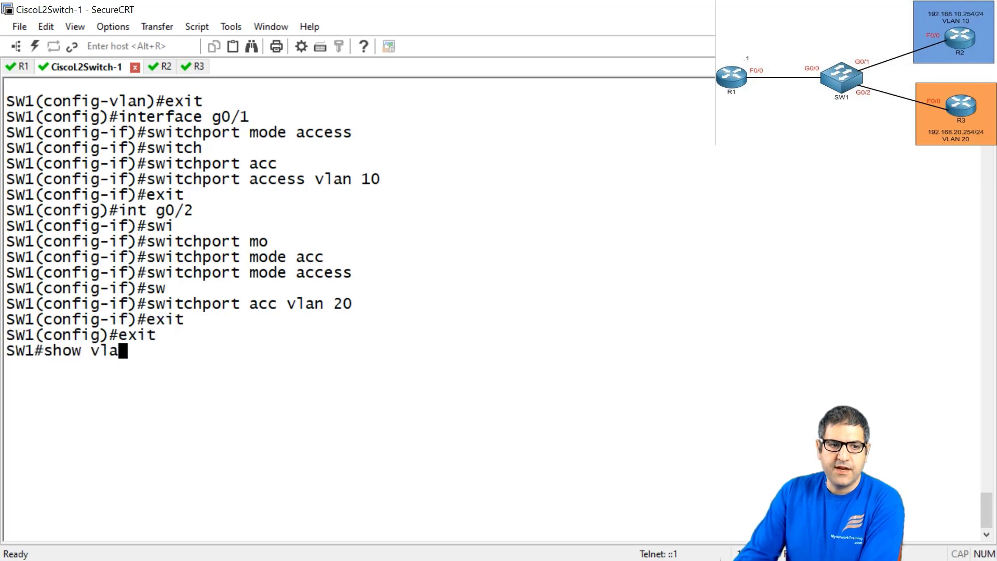
type("n")
key("Return")
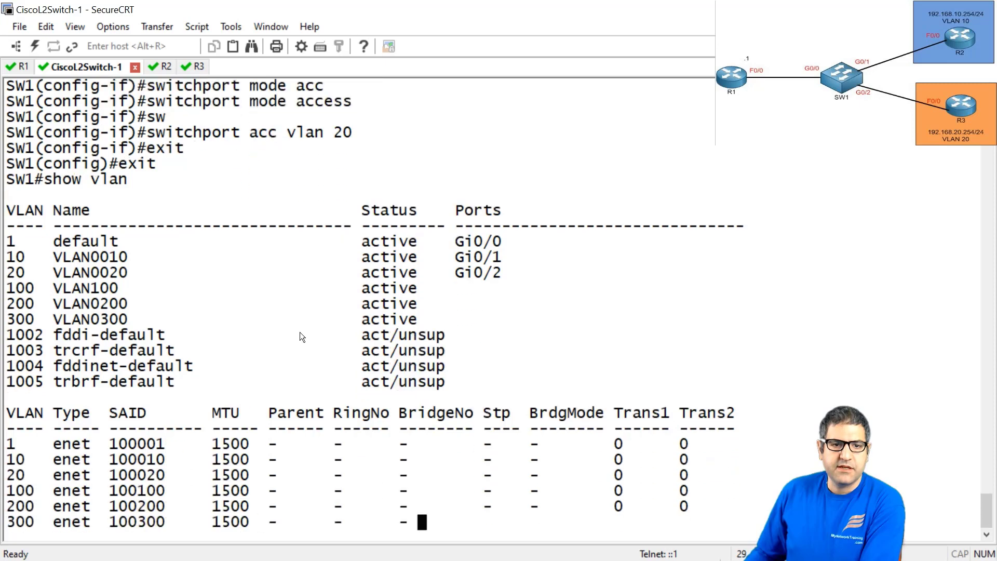
double_click(464, 226)
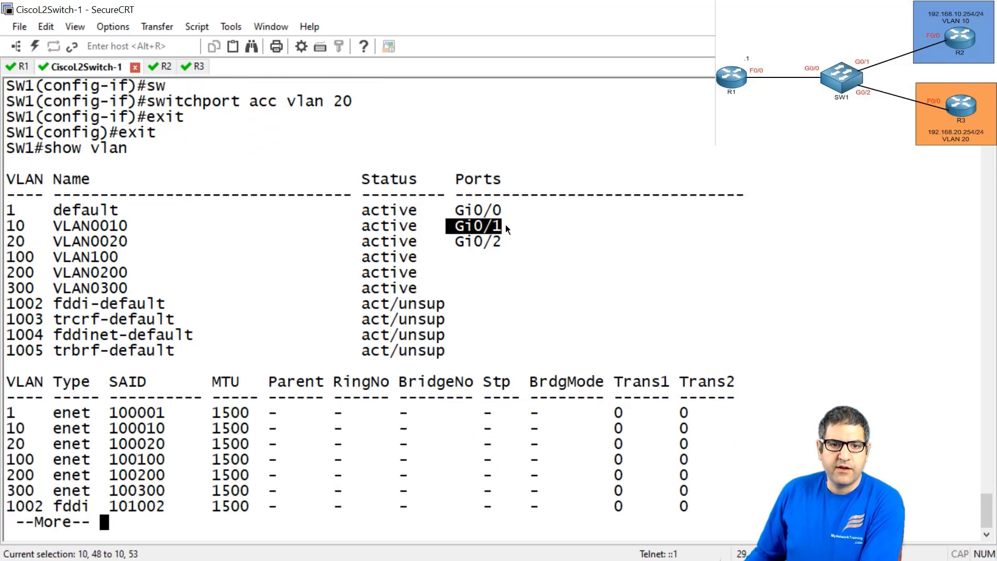
left_click_drag(61, 193, 130, 191)
double_click(460, 210)
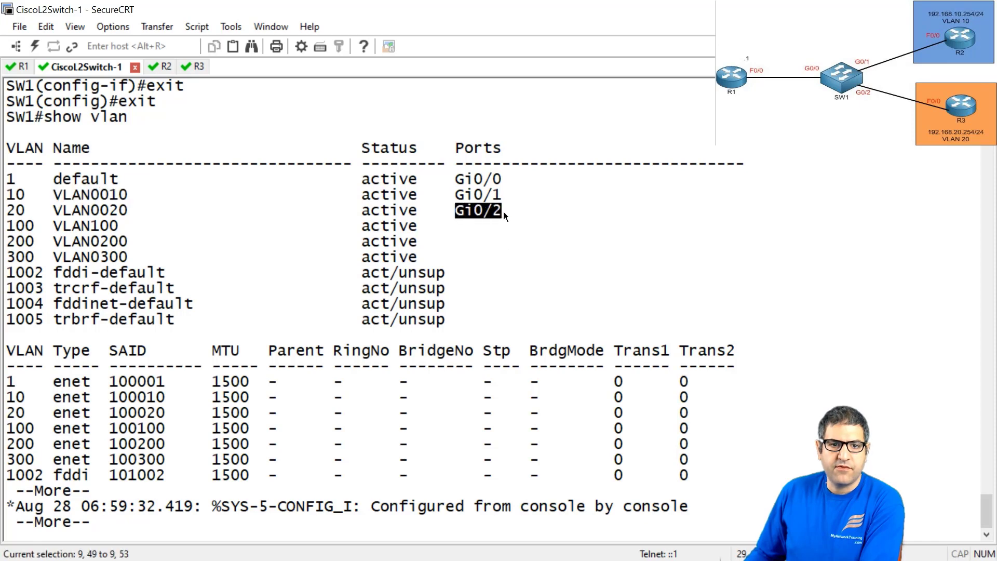
left_click_drag(60, 210, 149, 209)
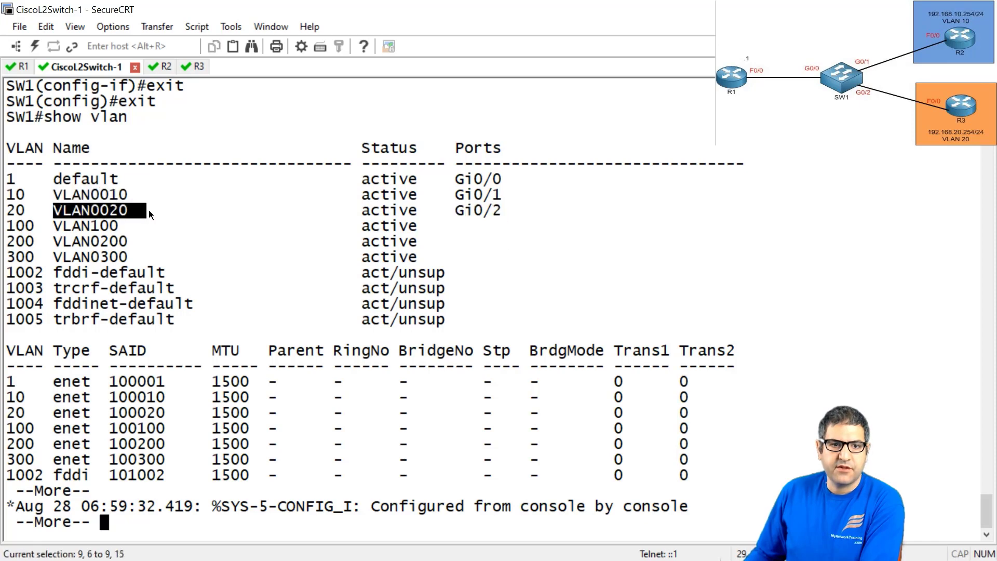
left_click(496, 262)
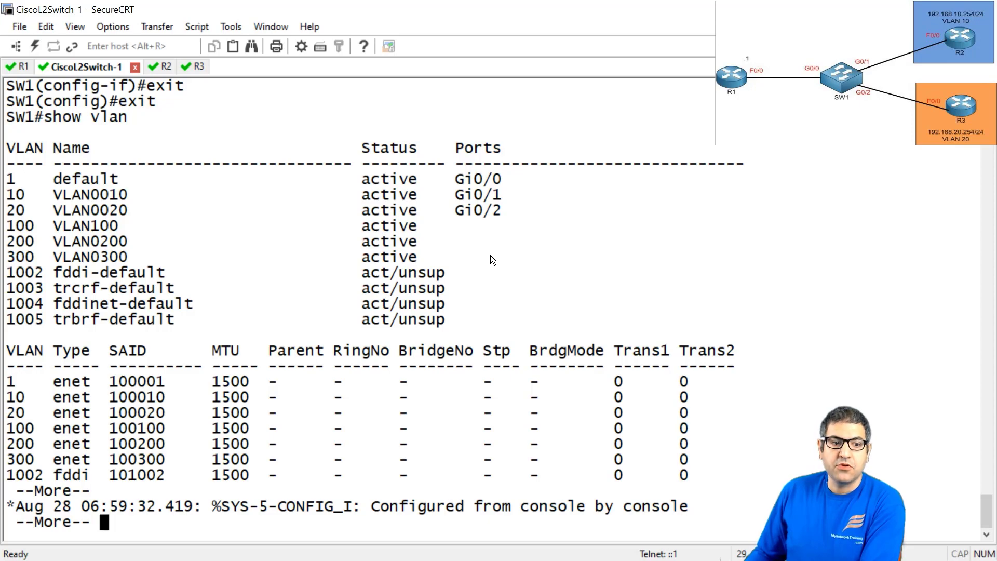
key("q")
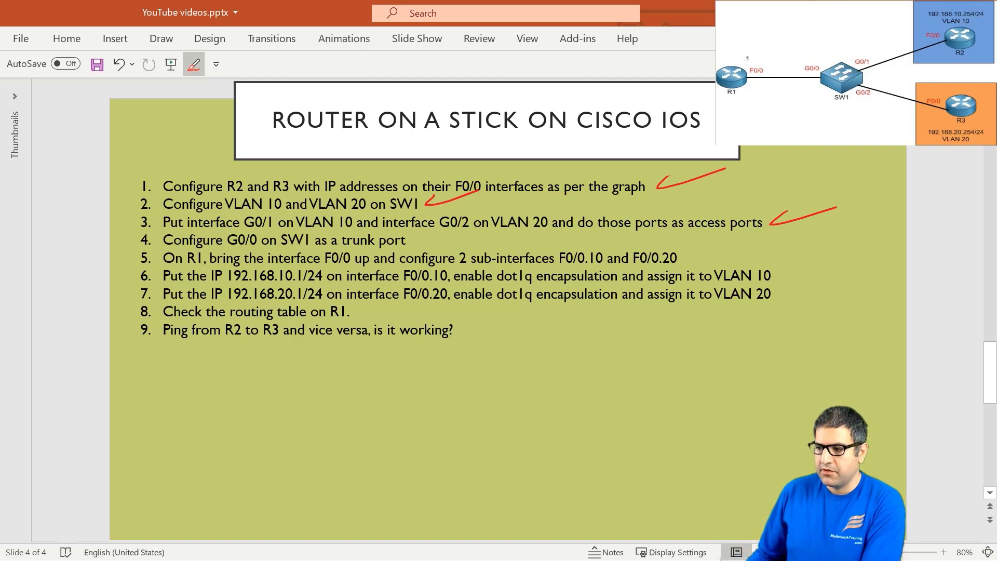
- Switch to the OneNote topology diagram, circle SW1's G0/1 port in red and write 10 beside it
key("alt+Tab")
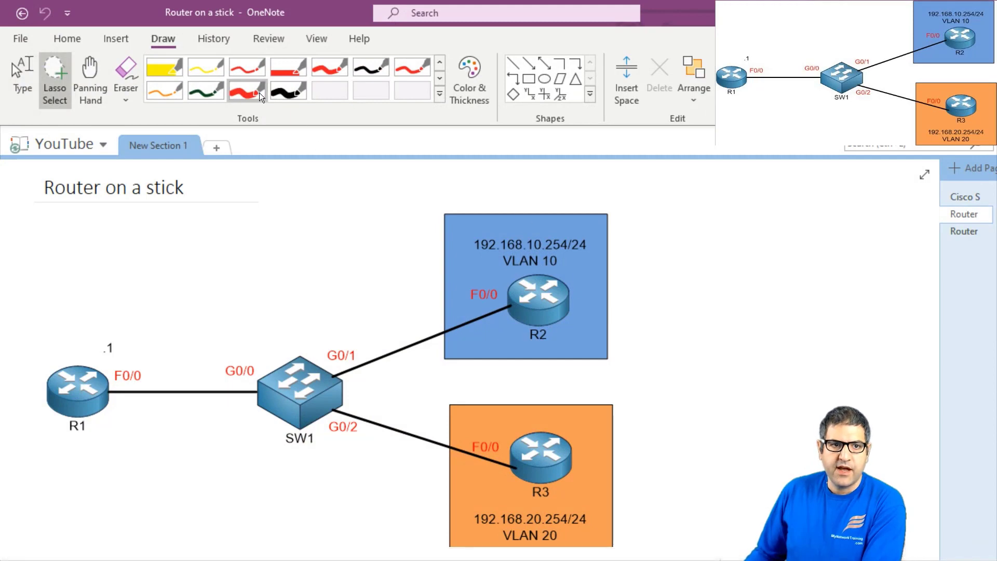
left_click(259, 92)
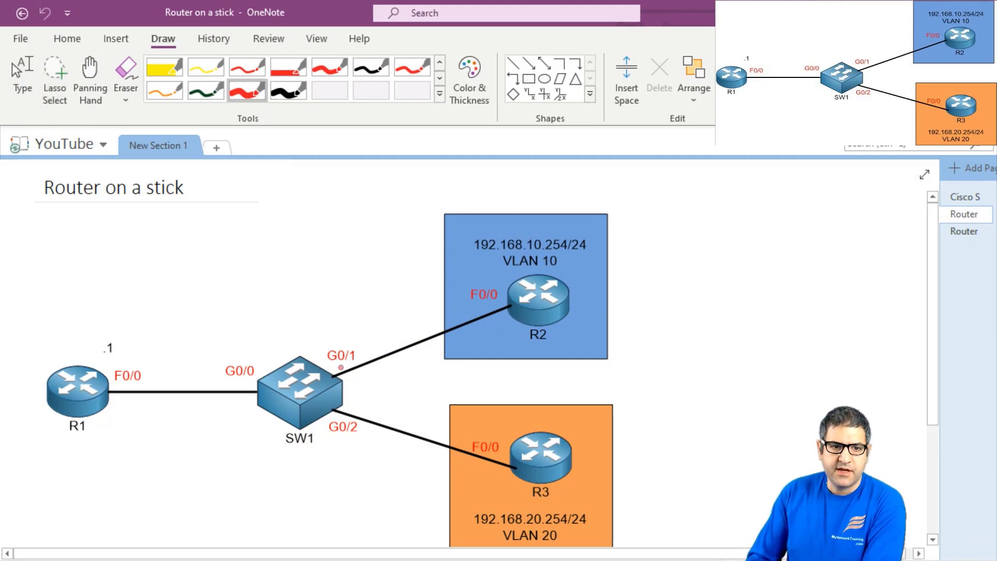
left_click_drag(345, 369, 337, 370)
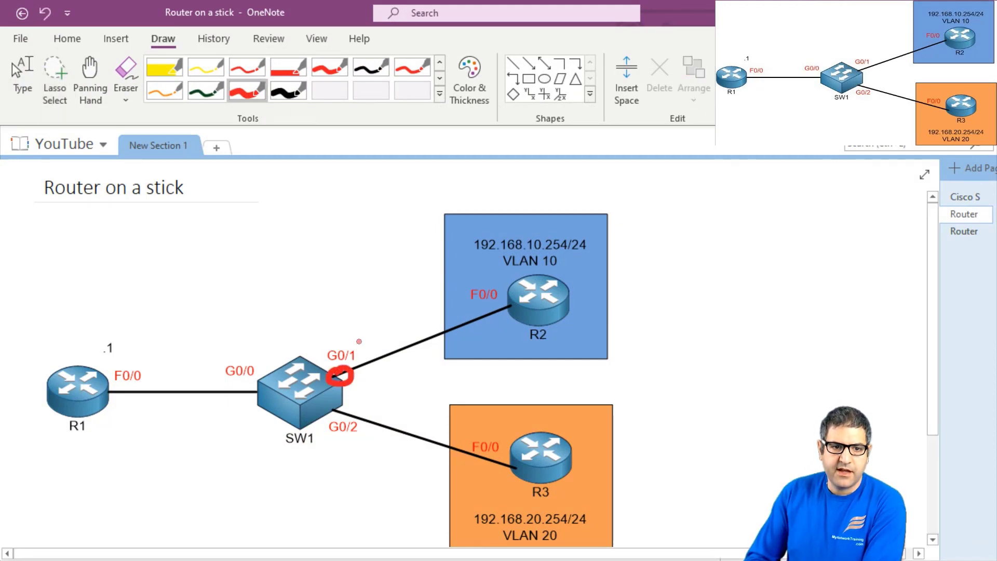
left_click_drag(370, 336, 371, 332)
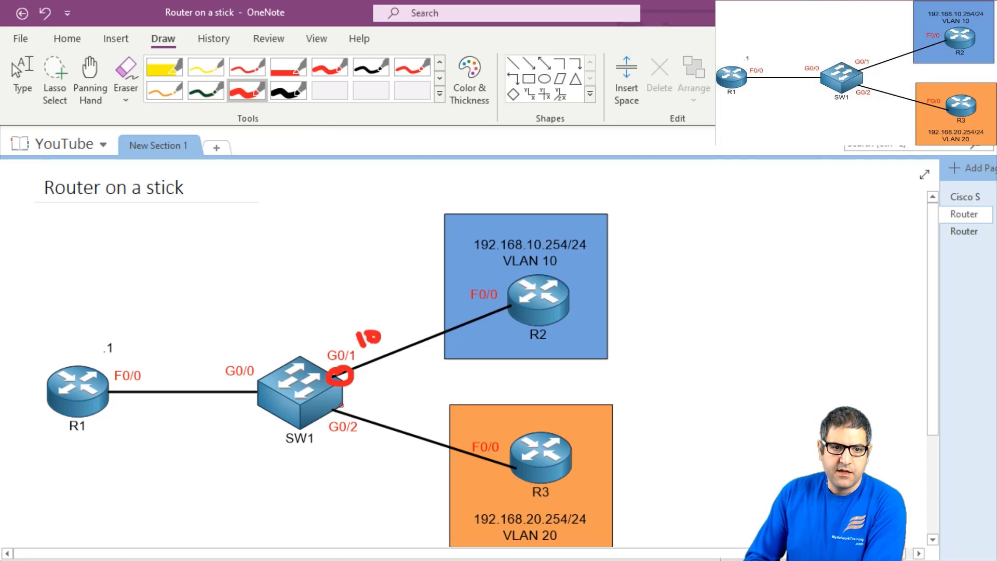
- Circle SW1's G0/2 port in black on the diagram and write 20 beside it
left_click(288, 91)
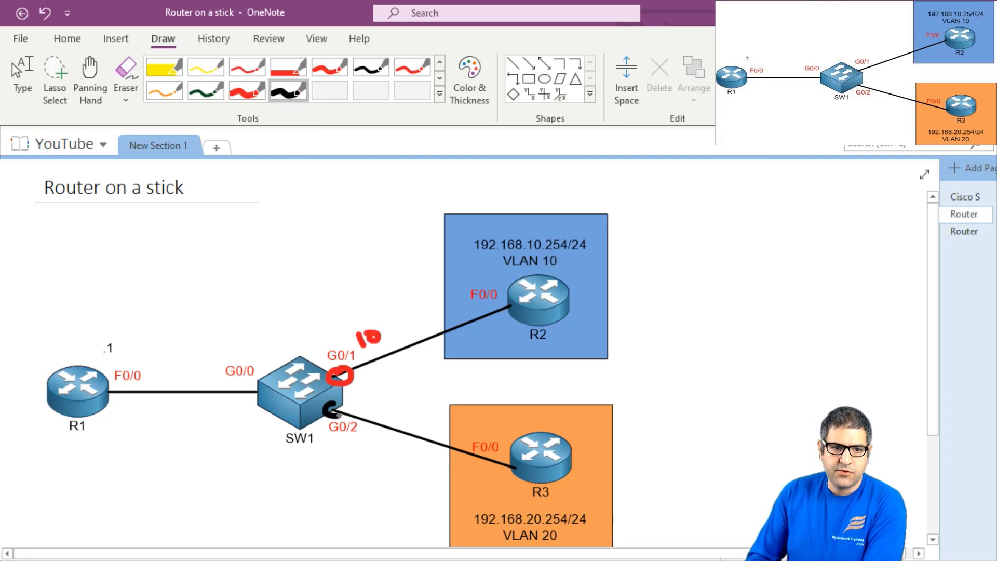
left_click_drag(356, 410, 362, 410)
left_click_drag(371, 399, 366, 403)
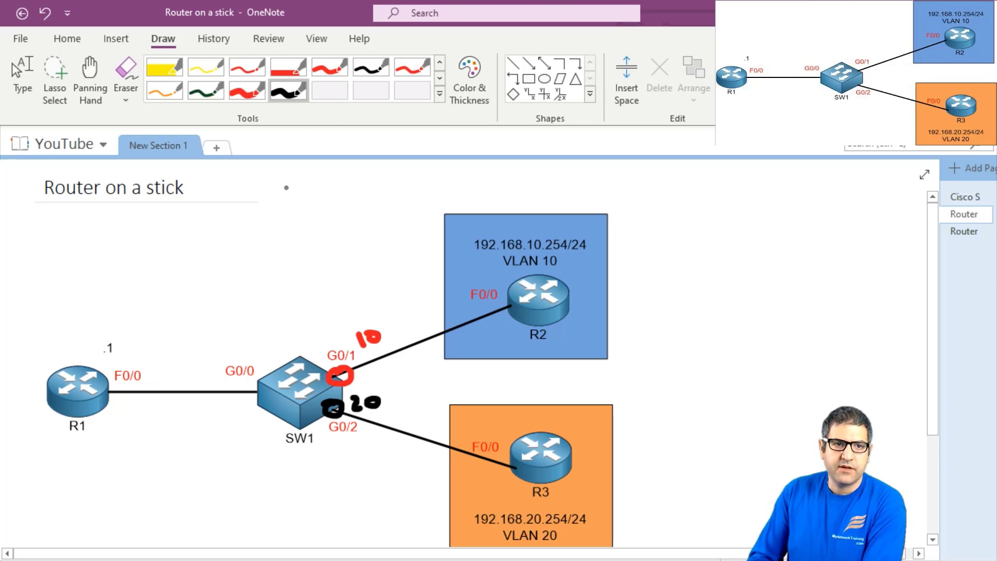
- Write a light blue T below the G0/0 link of SW1 on the diagram
left_click(441, 61)
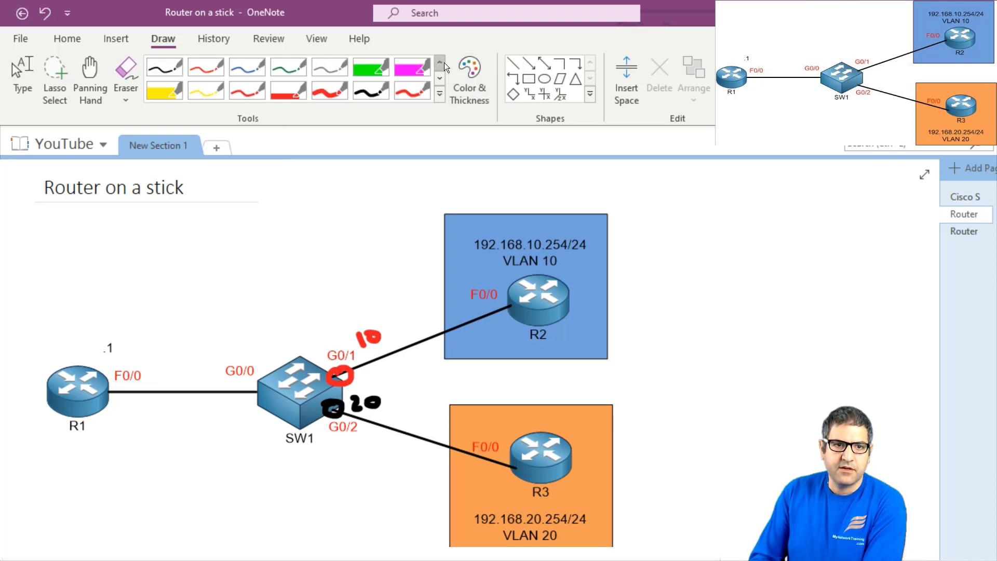
left_click(441, 78)
left_click(441, 78)
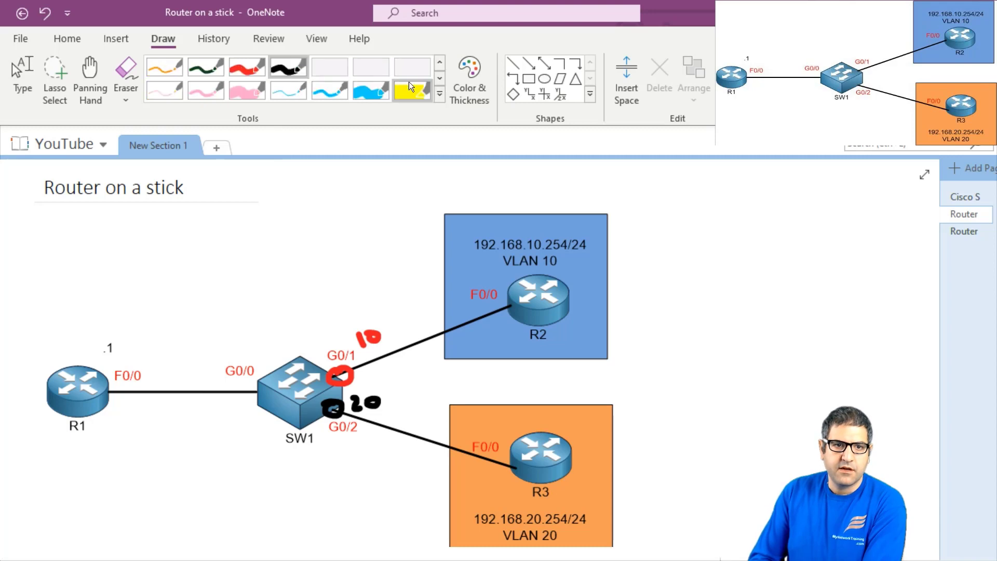
left_click(320, 89)
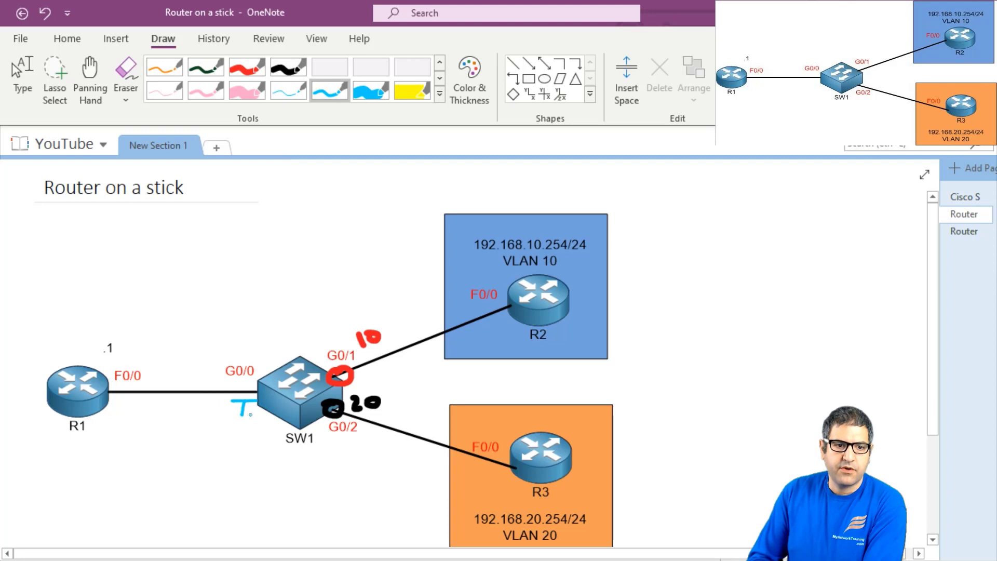
- Draw a red and a black circle on the link at SW1's G0/0 port, then stop drawing
left_click(239, 63)
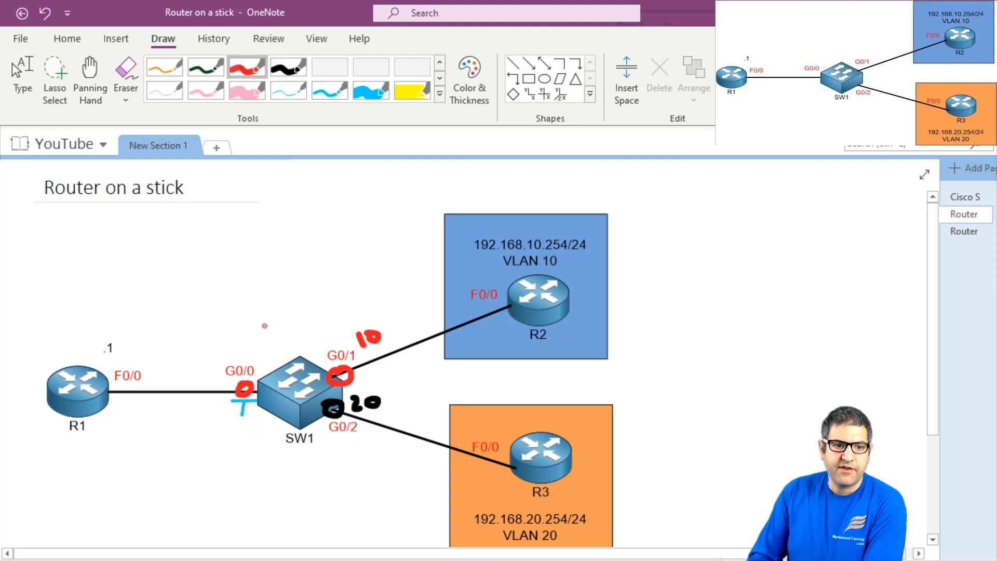
left_click(281, 68)
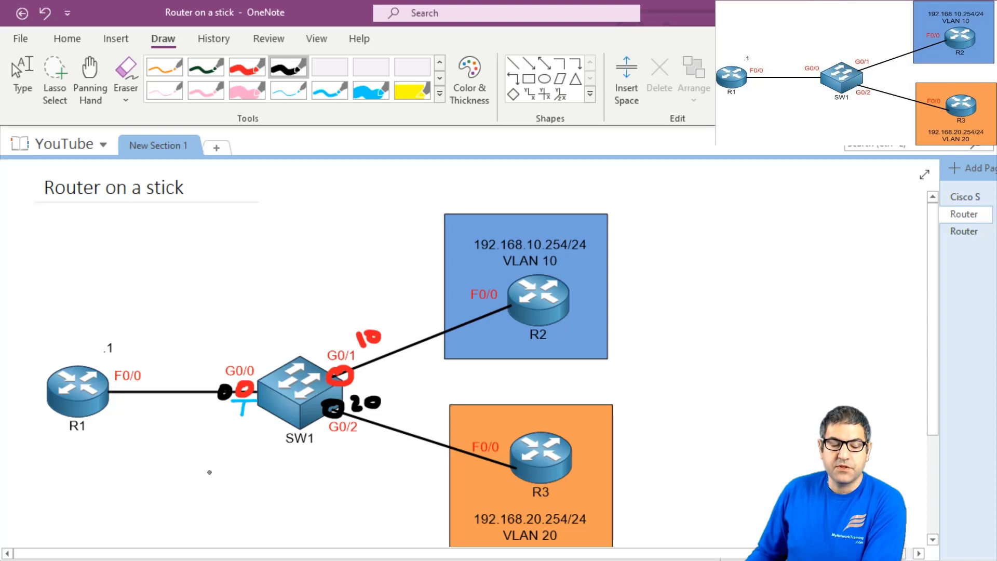
key("Escape")
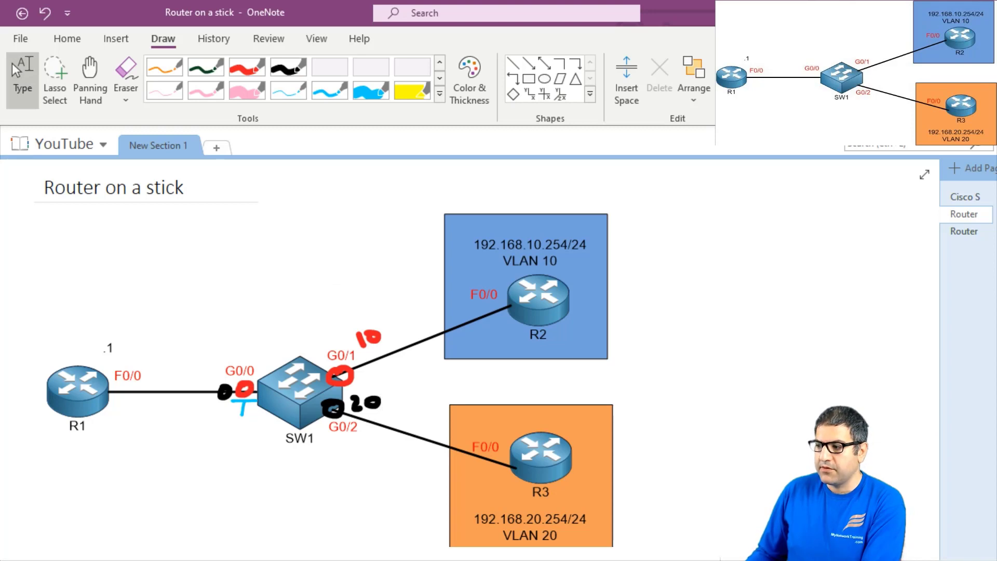
- Switch to the SW1 session in SecureCRT and enter interface configuration mode for g0/0
key("alt+Tab")
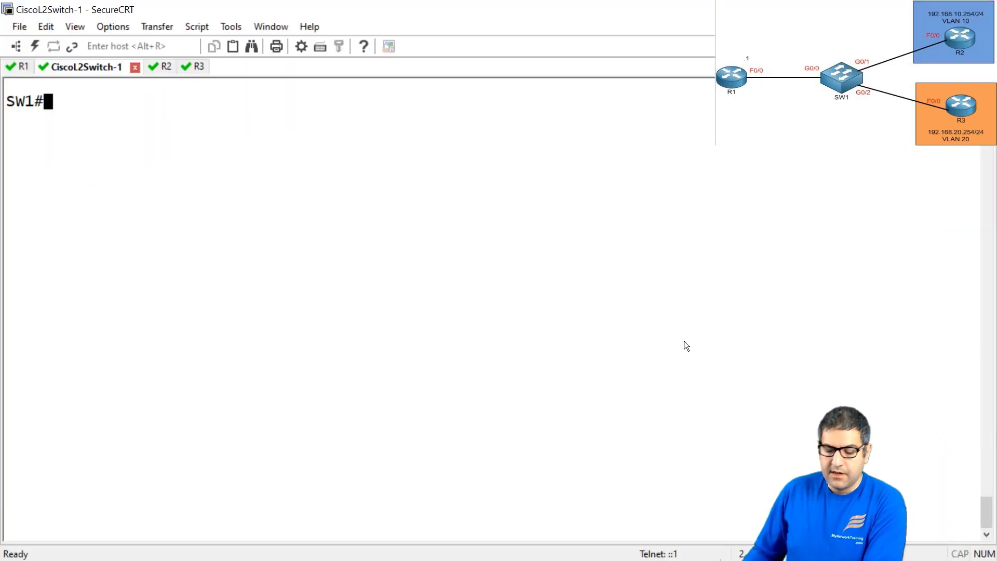
type("conf")
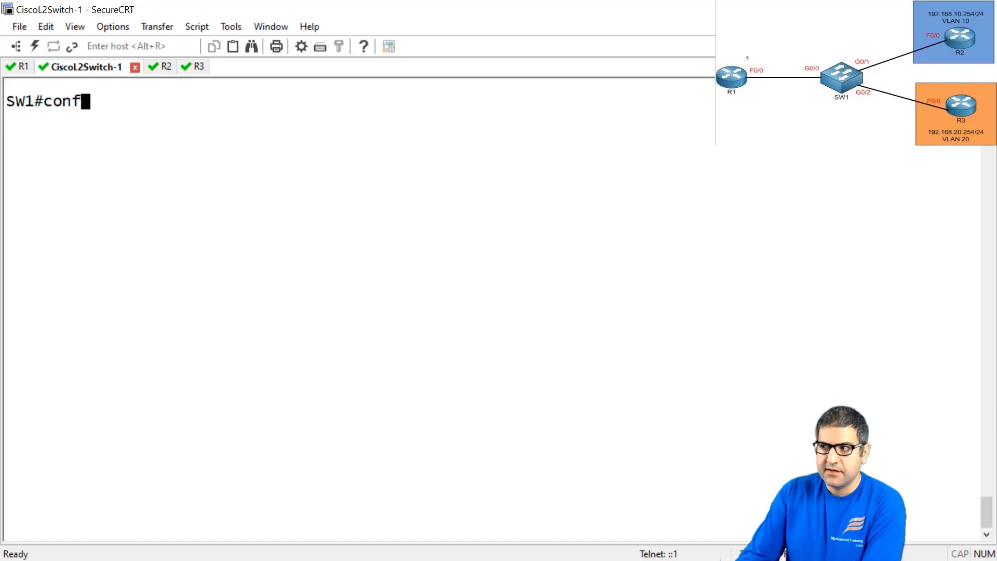
type(" t")
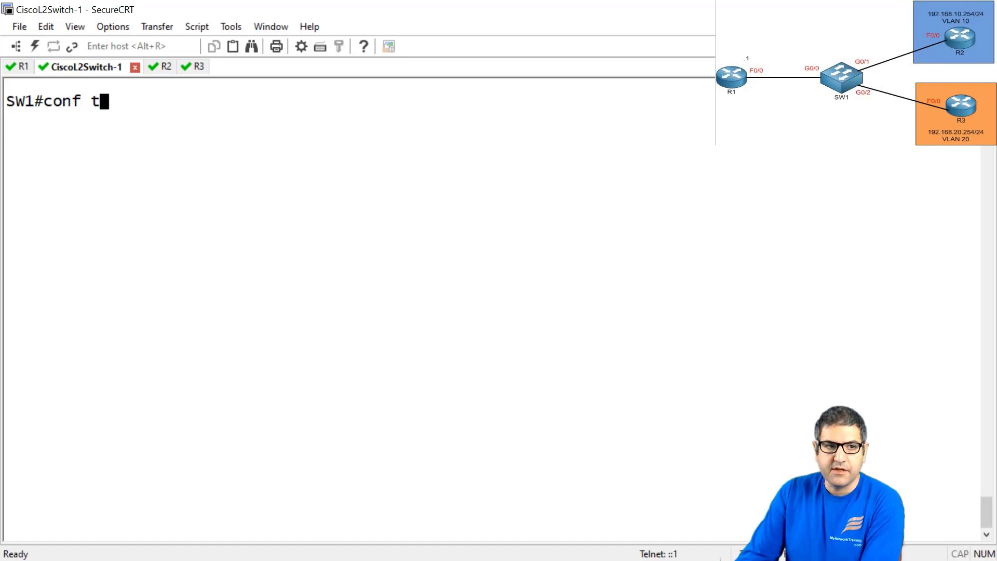
key("Return")
type("interface g0/0")
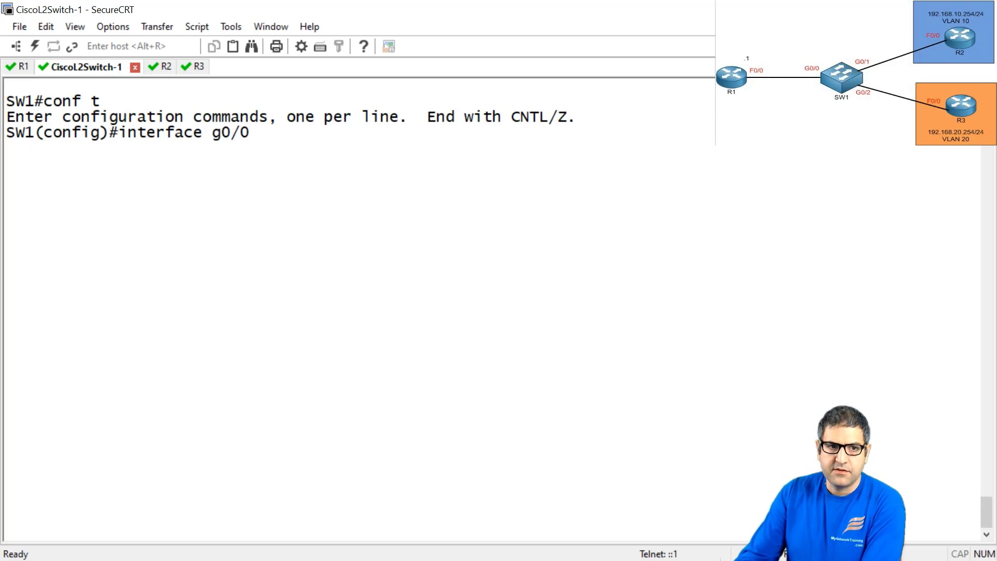
key("Return")
- List the options available for the switchport mode command on interface g0/0 of SW1
type("swith")
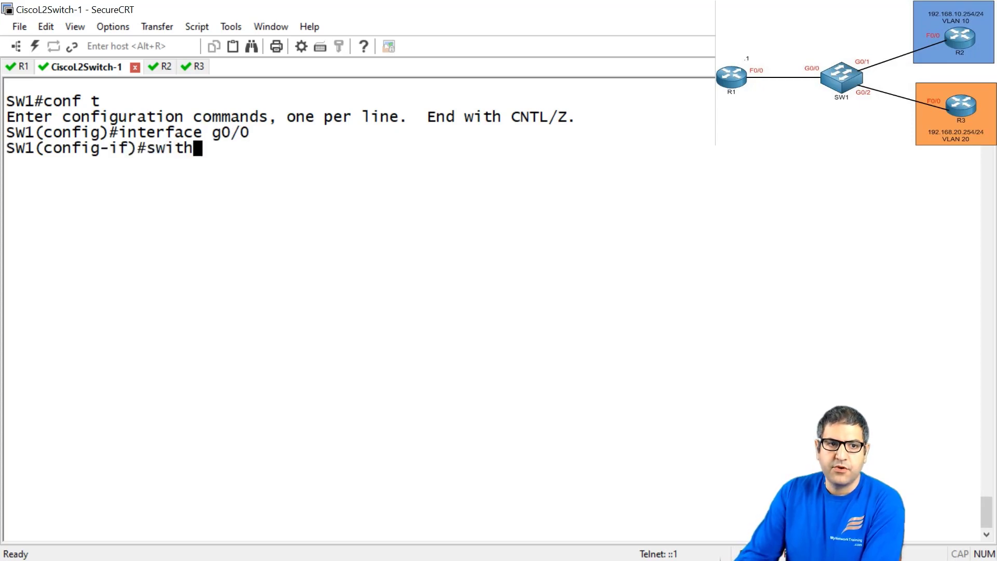
type("ch mode")
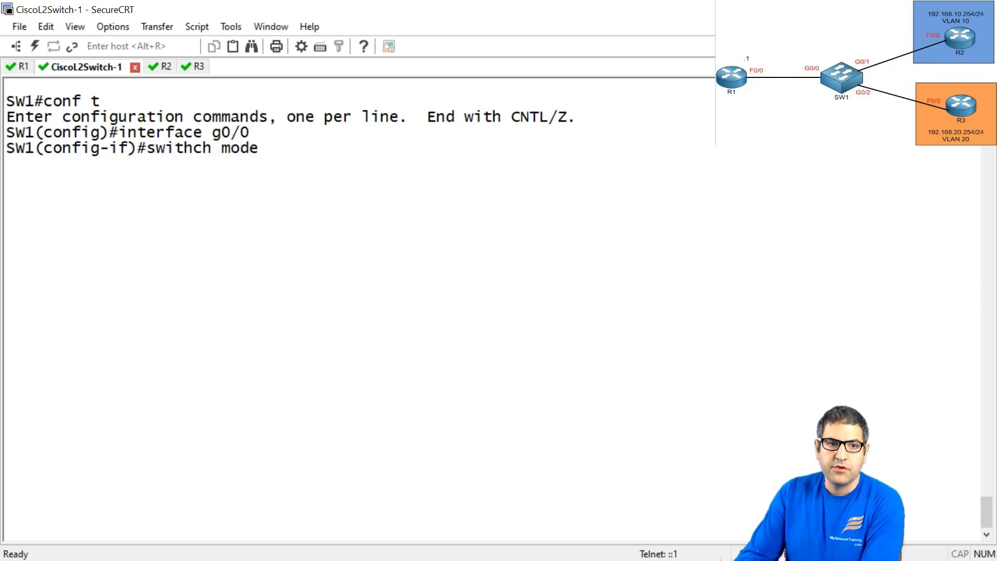
key("Tab")
key("BackSpace")
key("BackSpace")
key("BackSpace")
key("BackSpace")
key("BackSpace")
key("BackSpace")
key("BackSpace")
key("BackSpace")
key("BackSpace")
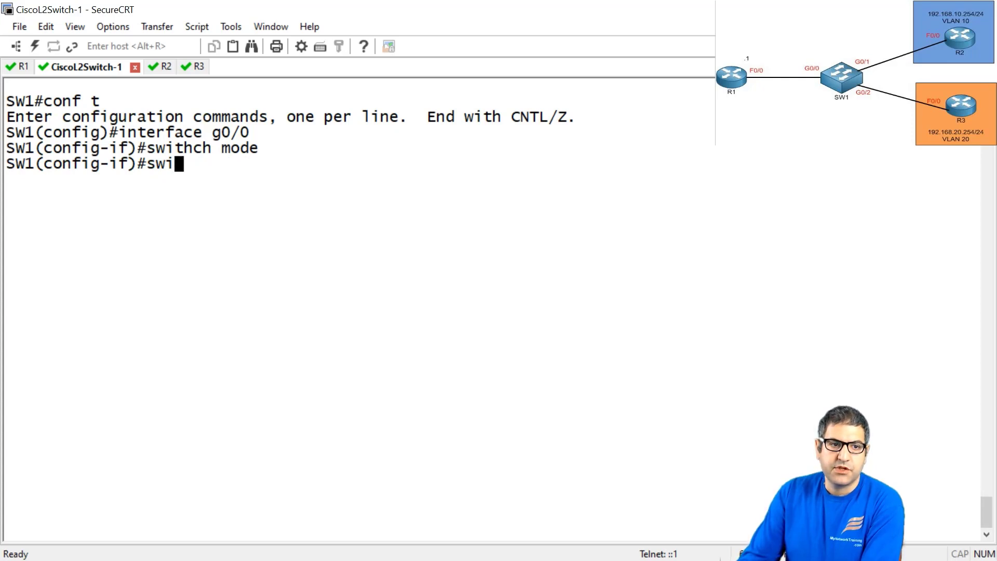
type("ch")
key("Tab")
type("mo")
key("Tab")
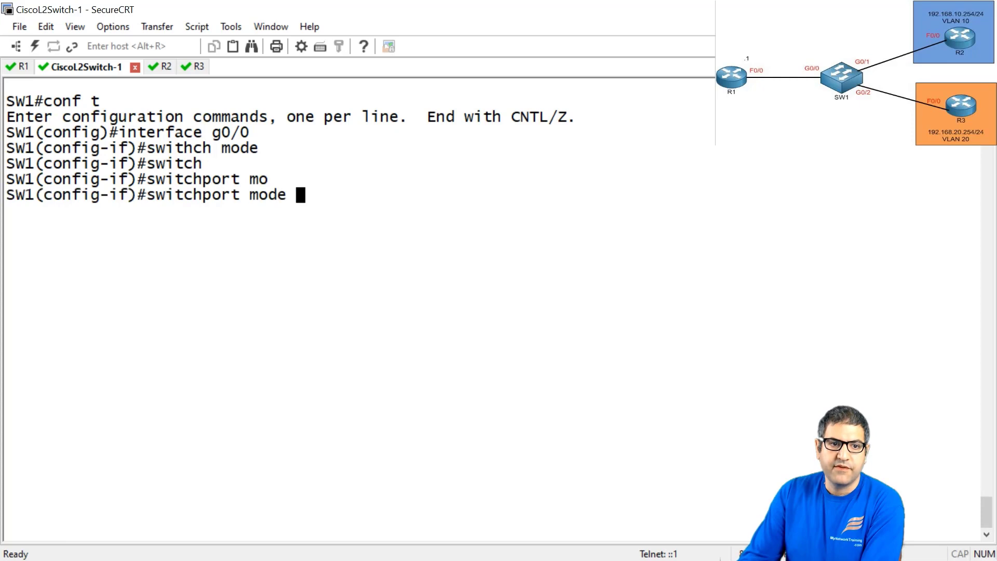
type("?")
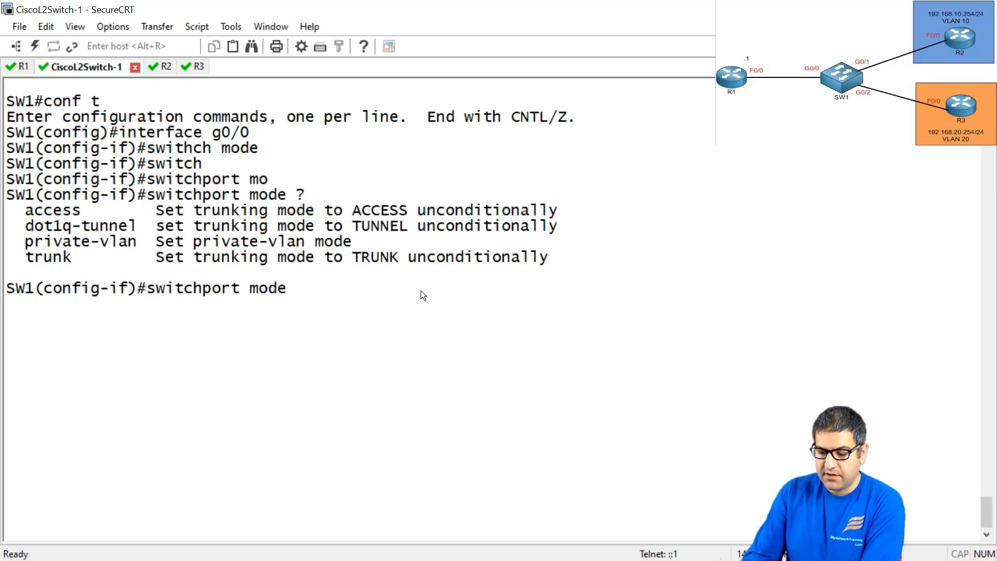
- Try to configure interface g0/0 on SW1 with switchport mode trunk, checking the command's further options first
type("tr")
key("Tab")
type("?")
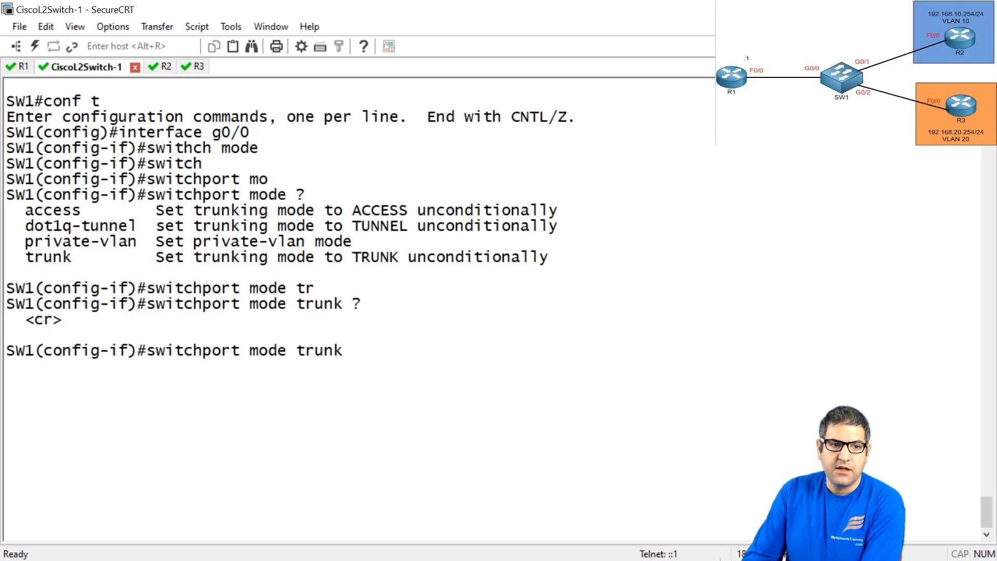
key("Return")
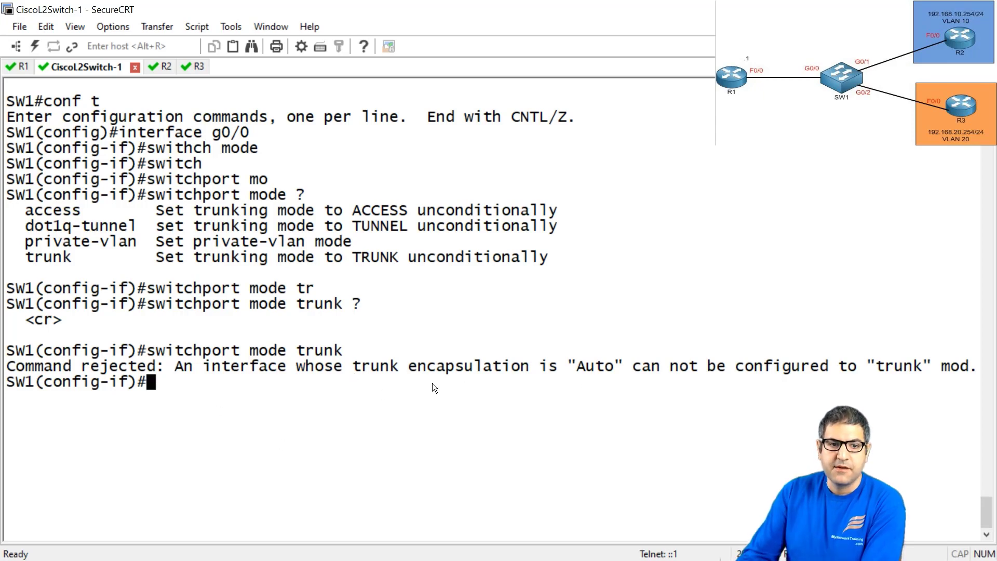
- Set the trunk encapsulation of interface g0/0 on SW1 to dot1q
type("swi")
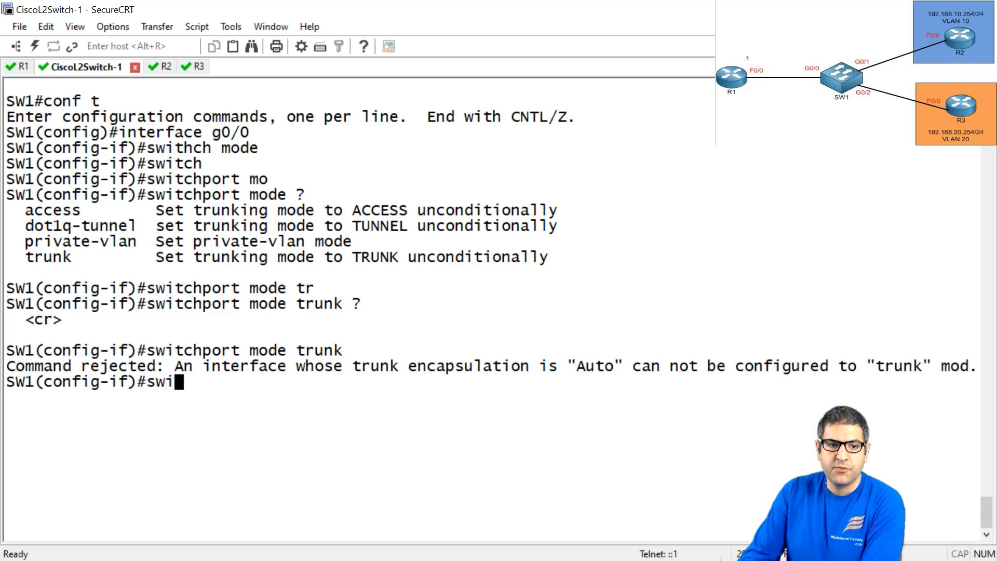
key("Tab")
type("tr")
key("Tab")
type("en")
key("Tab")
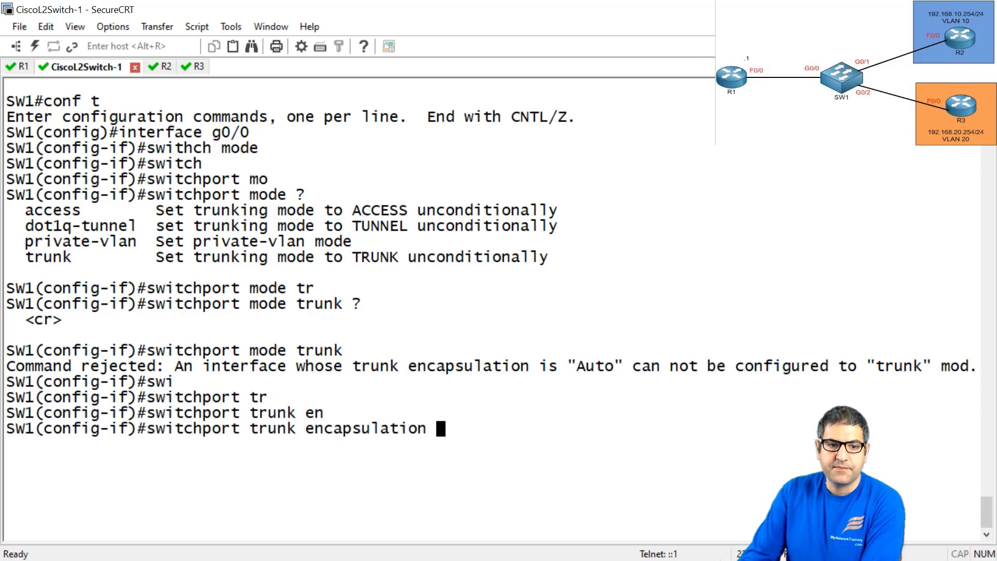
type("do")
key("Tab")
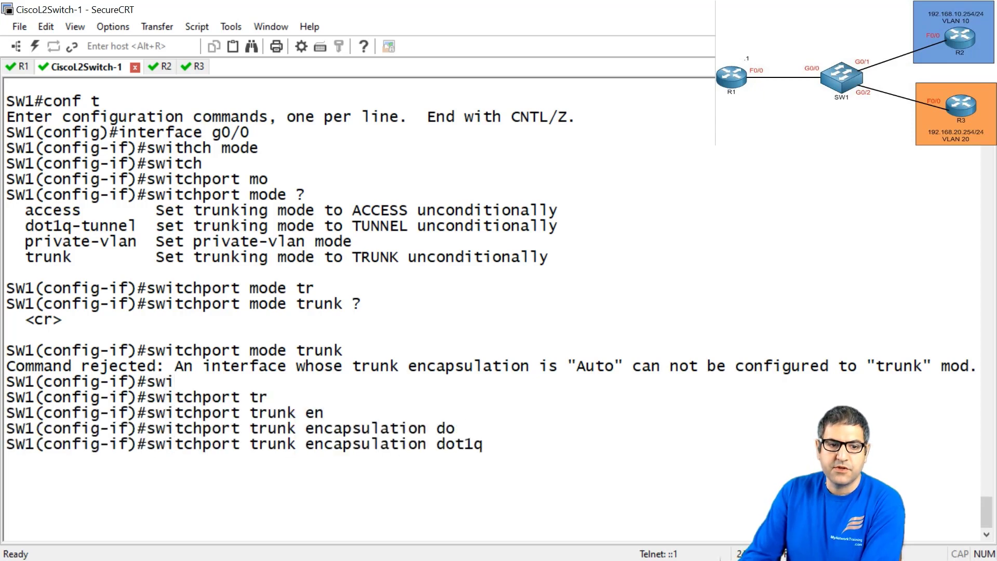
key("Return")
- Set interface g0/0 on SW1 to switchport mode trunk
type("switch")
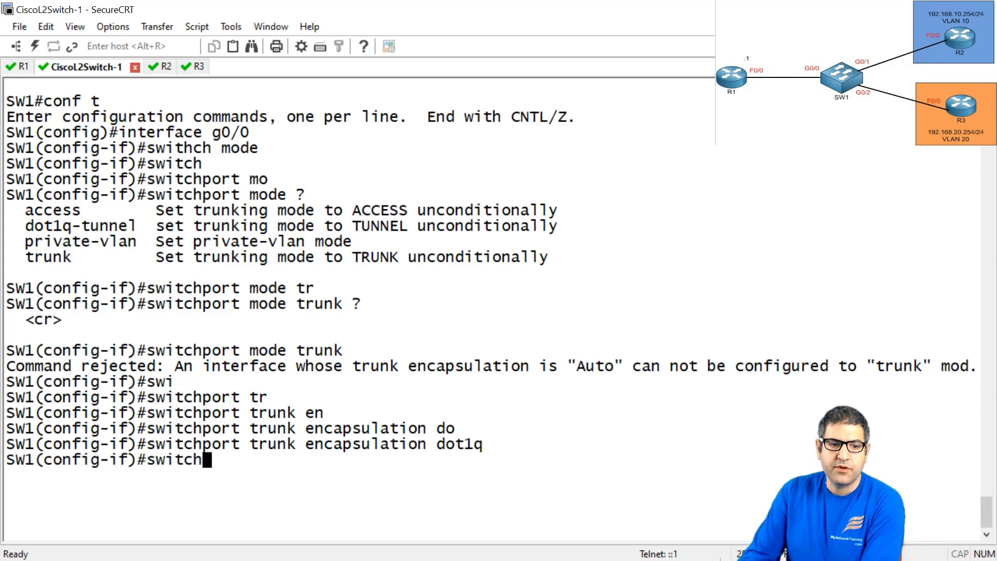
key("Tab")
type("mo")
key("Tab")
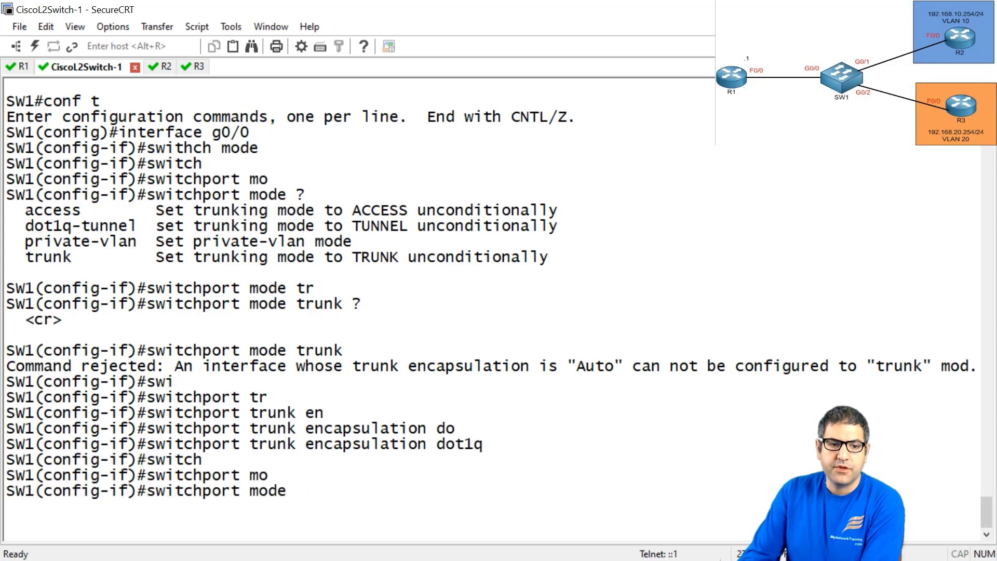
type("tr")
key("Tab")
key("Return")
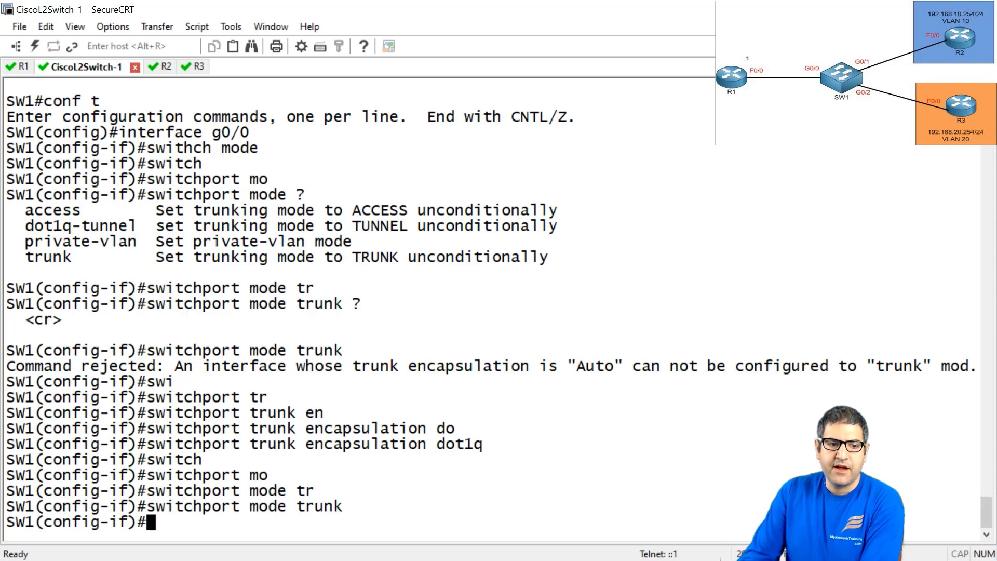
- Display the status details of interface g0/0 on SW1 without leaving interface configuration mode
type("do ")
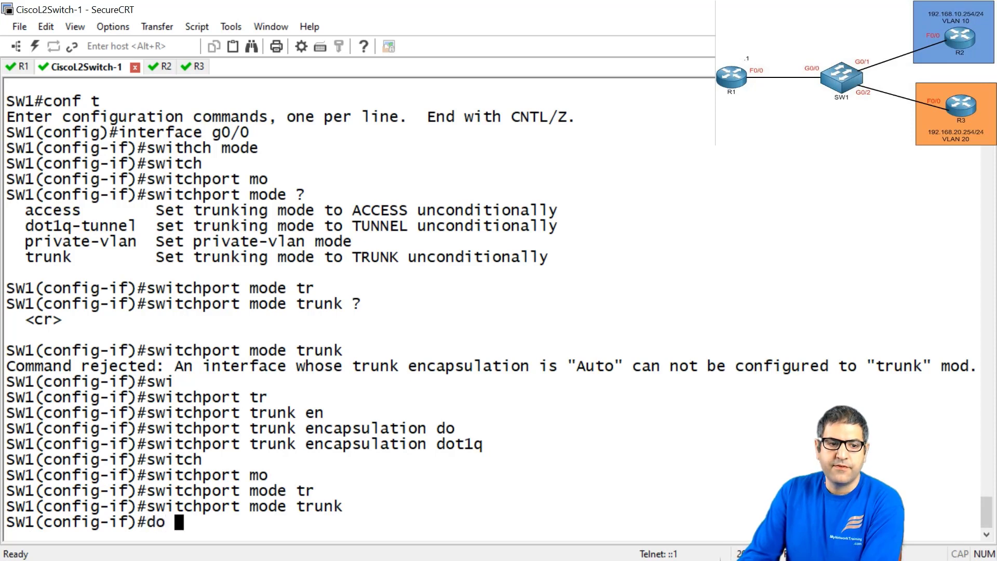
type("show ")
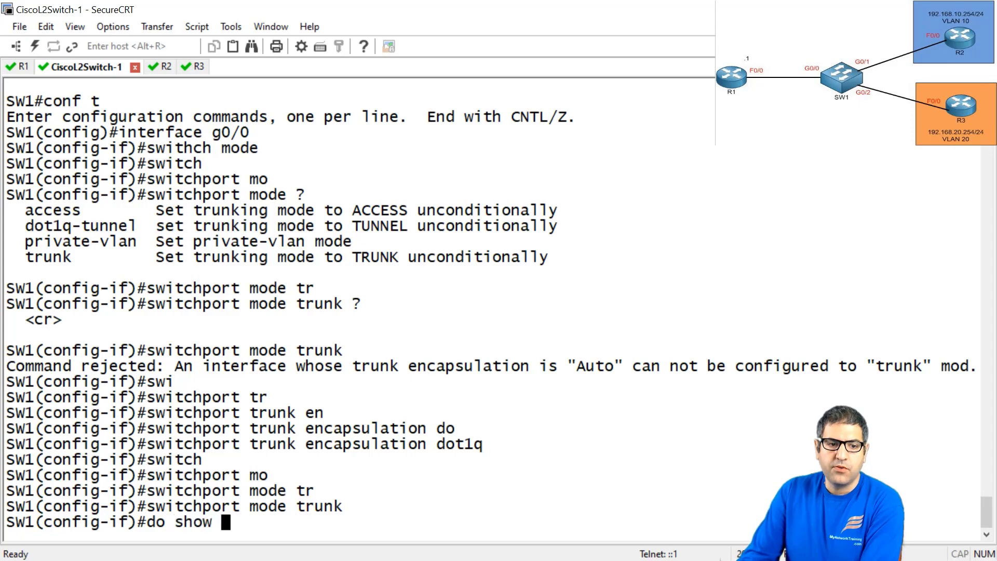
type("inter g0/0")
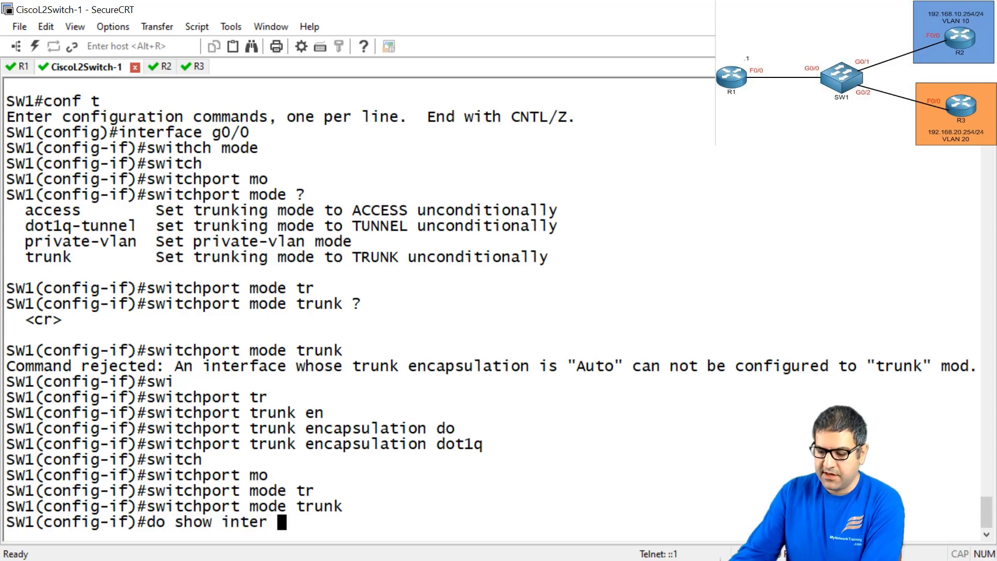
key("Return")
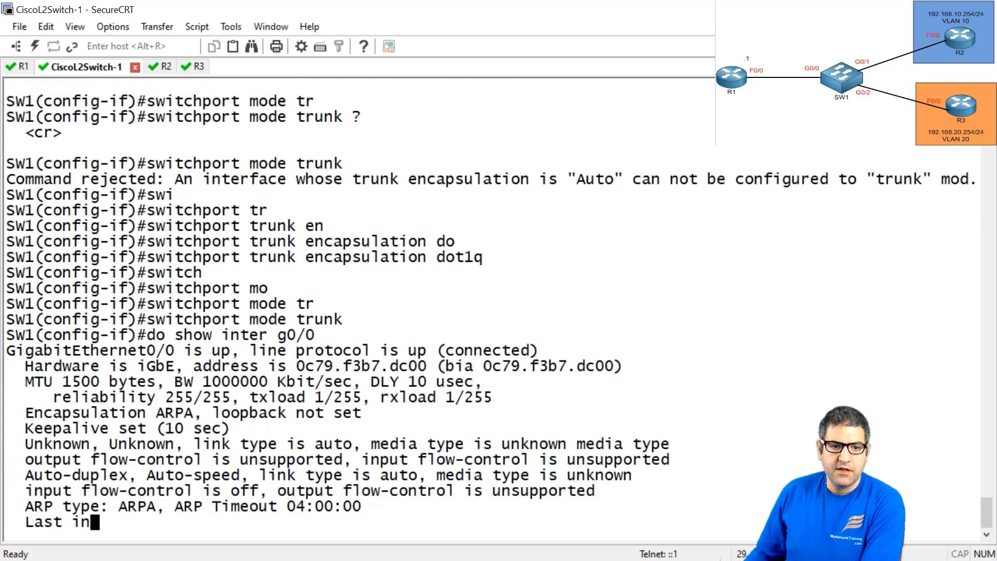
- Display the switchport information of interface g0/0 on SW1 from interface configuration mode
type("d")
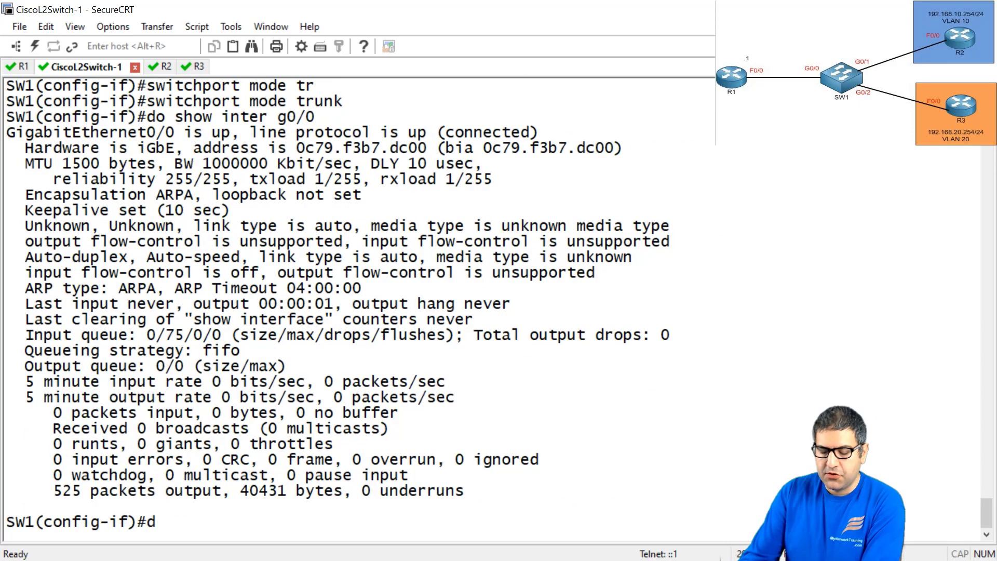
type("o show inter")
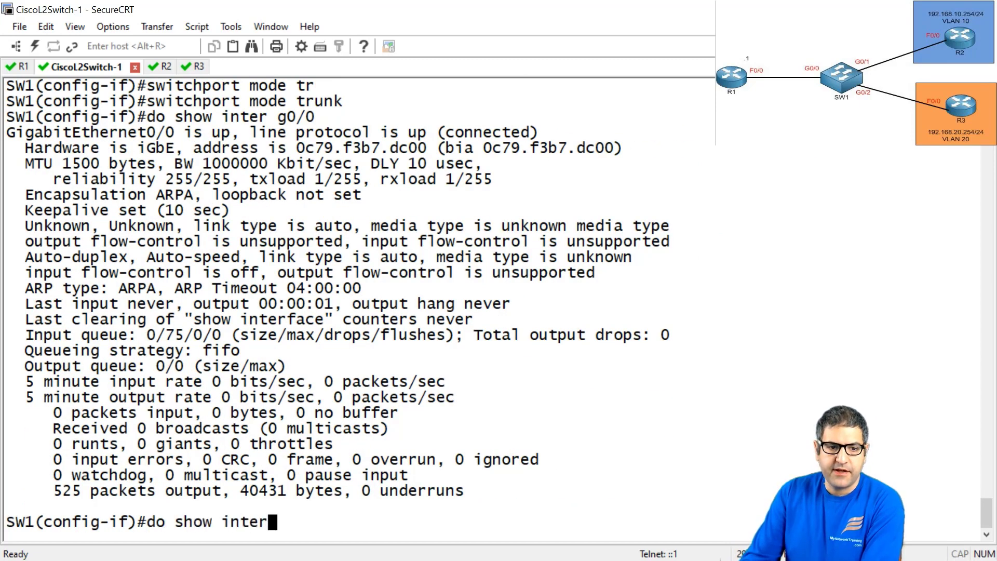
key("Return")
key("BackSpace")
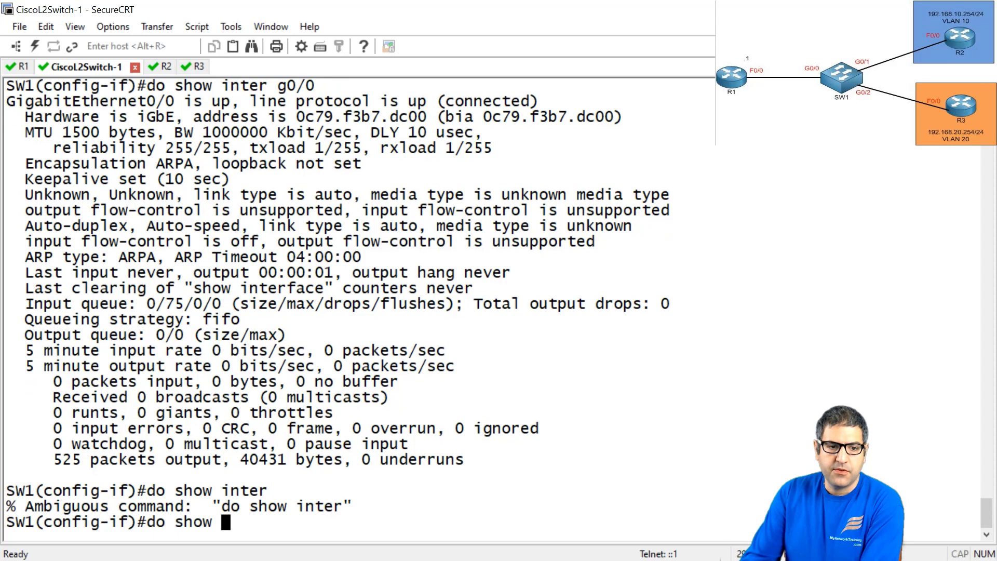
type("nter g")
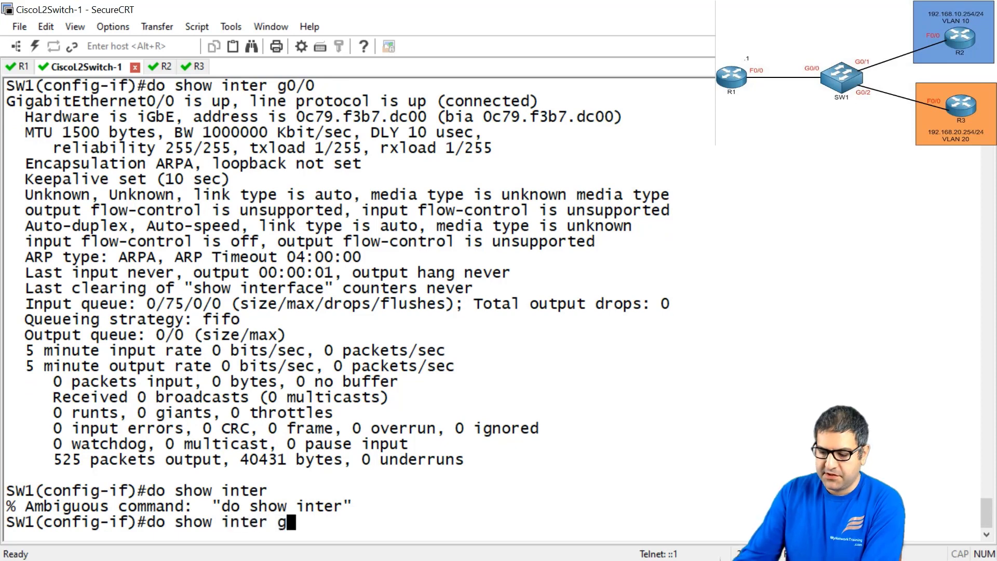
type("0/0 switchp")
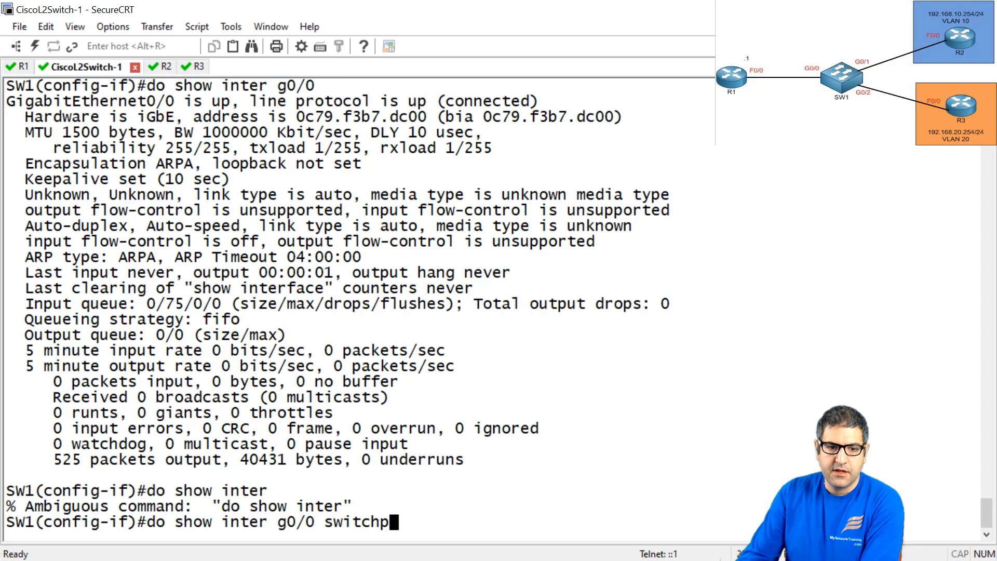
key("Return")
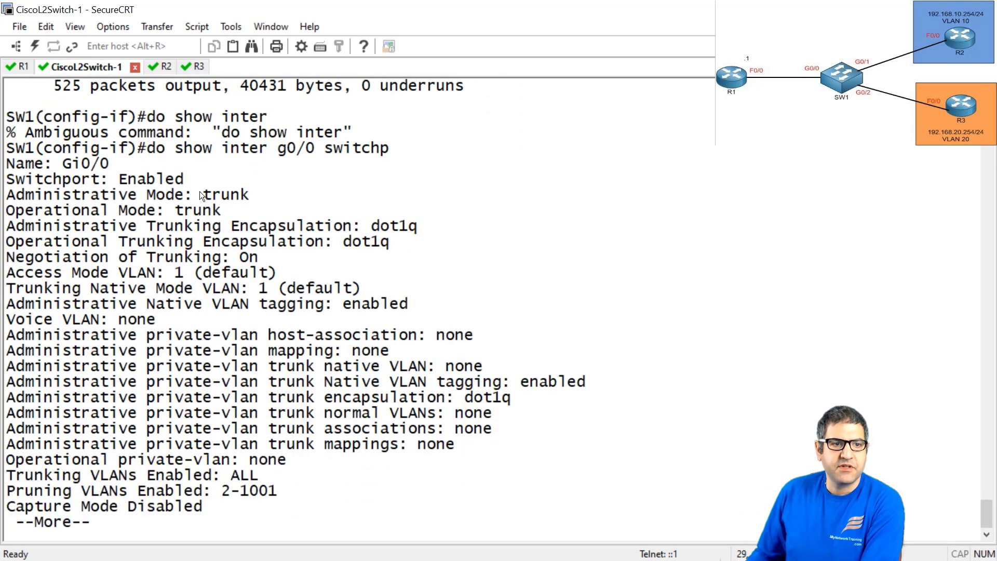
- Examine the administrative and operational modes and trunking encapsulation of g0/0 in the switchport output, highlighting each value, and page past it
left_click_drag(225, 150, 319, 149)
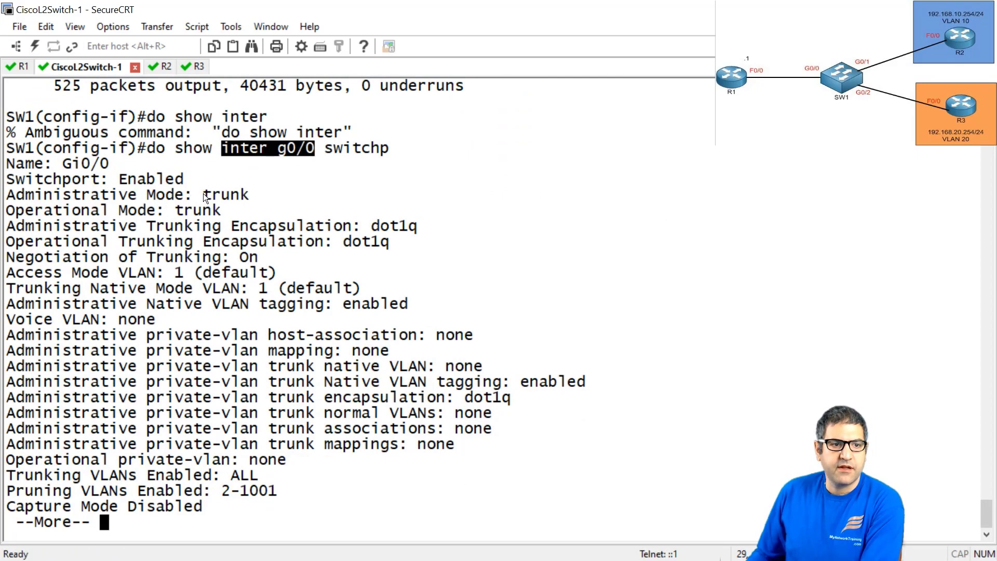
left_click_drag(203, 194, 263, 191)
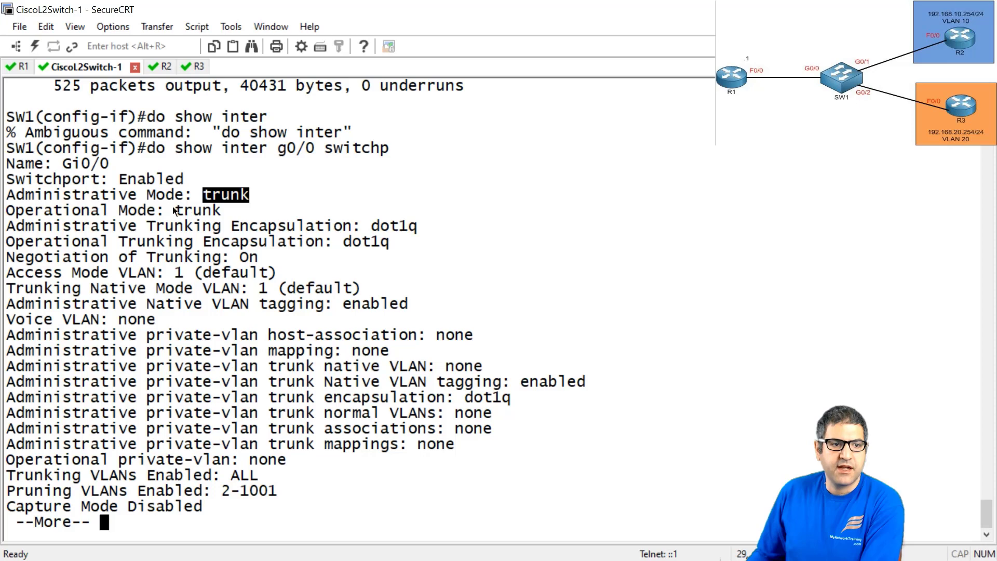
left_click_drag(172, 207, 223, 206)
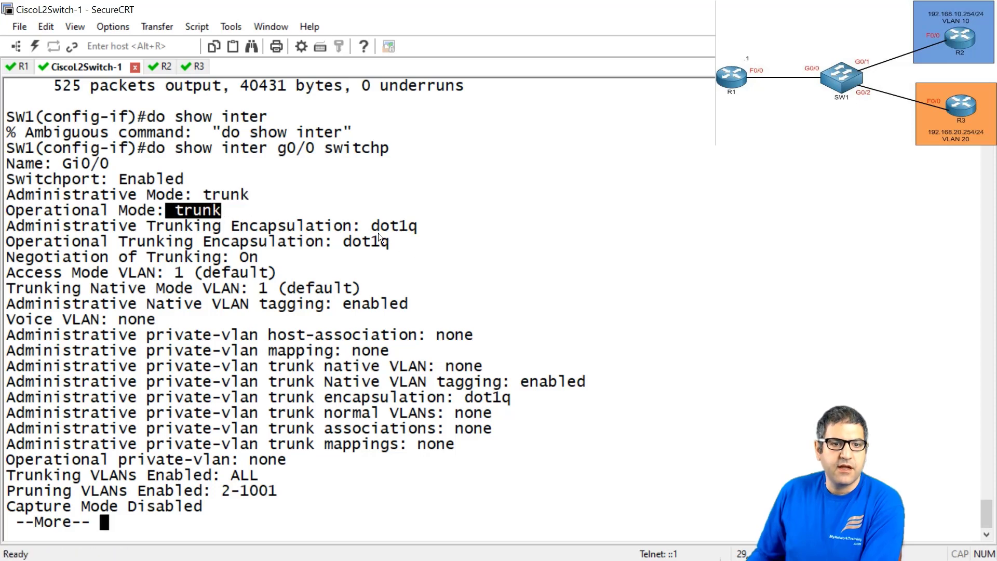
left_click_drag(371, 227, 412, 230)
left_click_drag(344, 241, 401, 240)
left_click(391, 352)
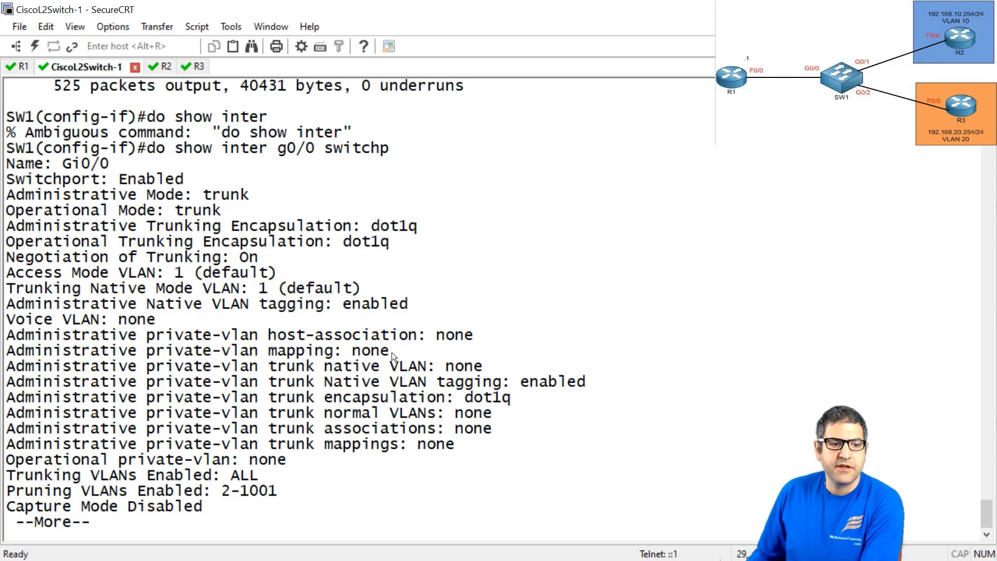
key("space")
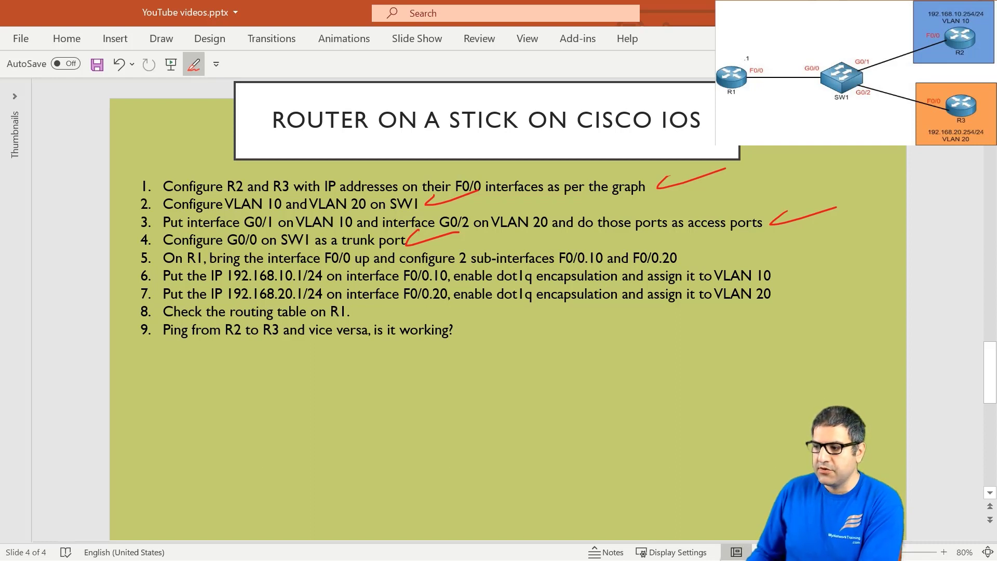
- Switch to the R1 session in SecureCRT and bring up interface f0/0 with no shut from configuration mode
key("alt+Tab")
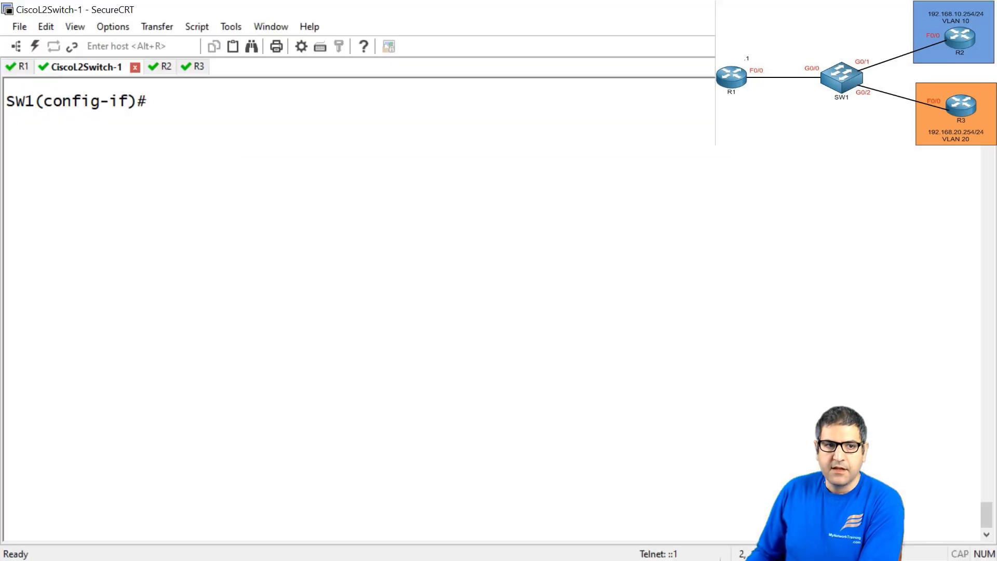
left_click(25, 73)
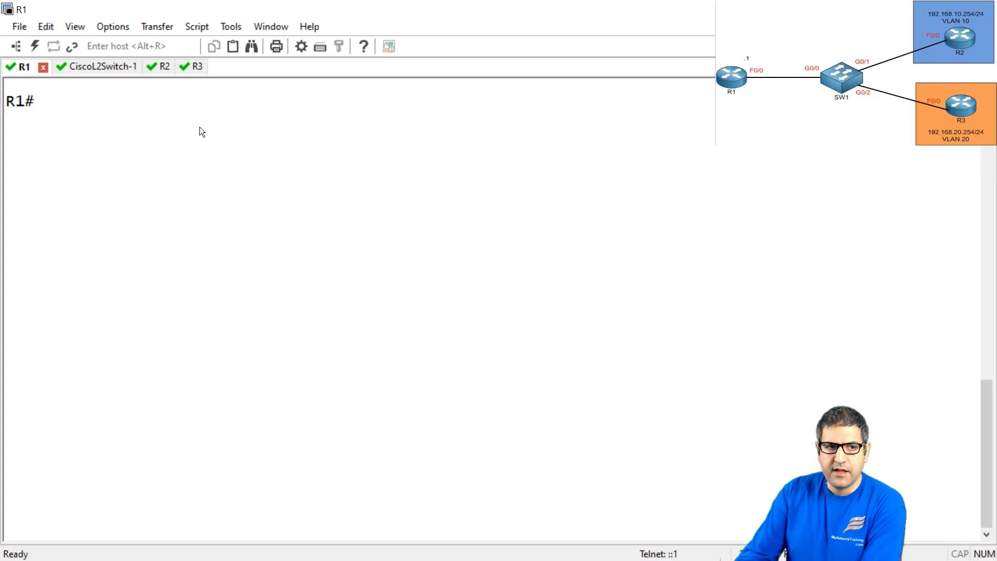
type("conf t")
key("Return")
type("inte")
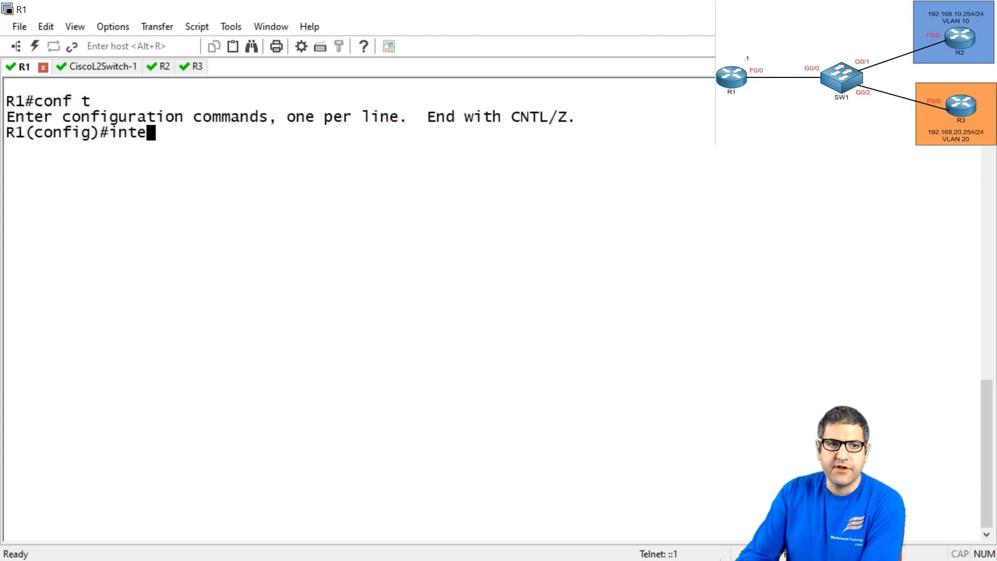
type("r")
key("Tab")
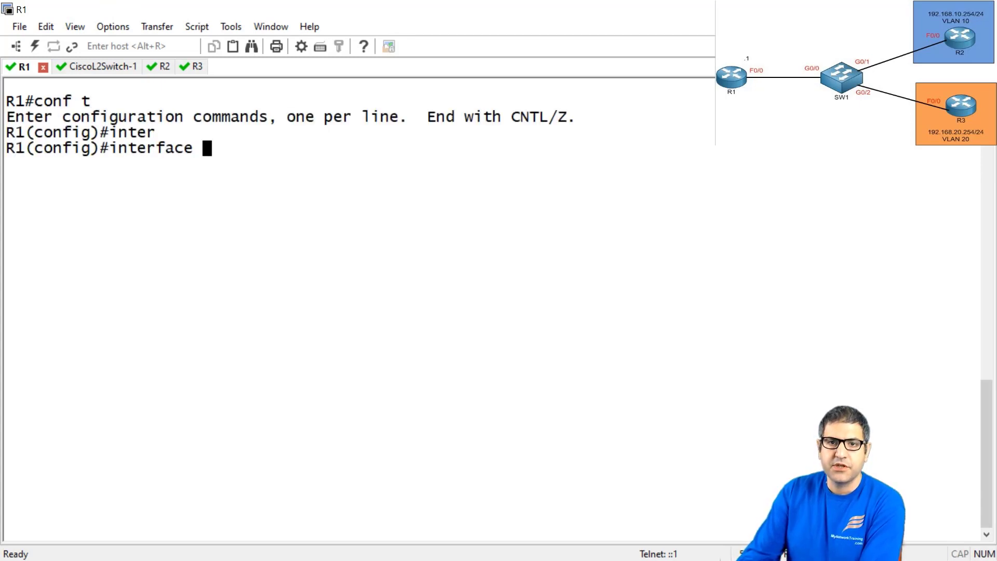
type("f0/0")
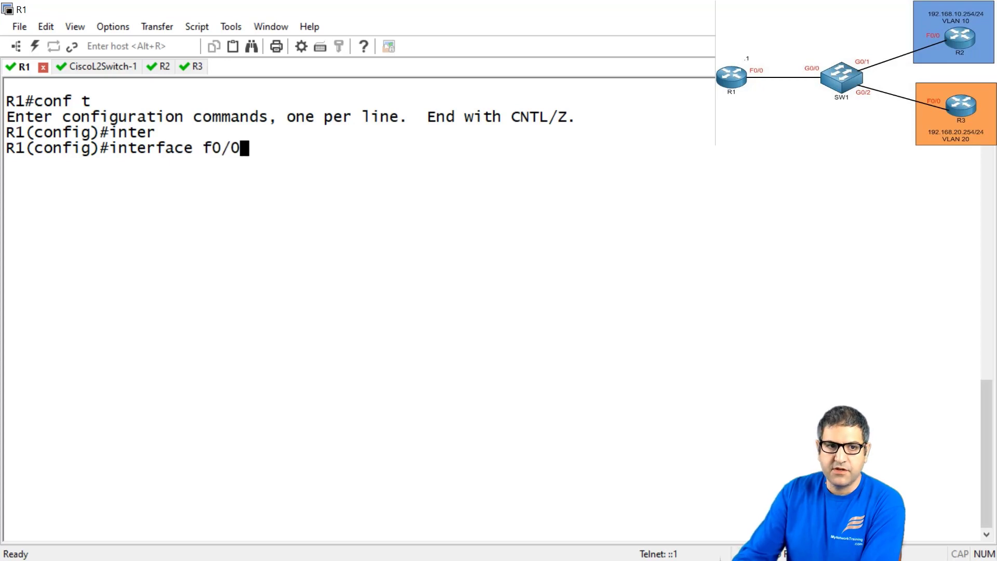
key("Return")
type("no shut")
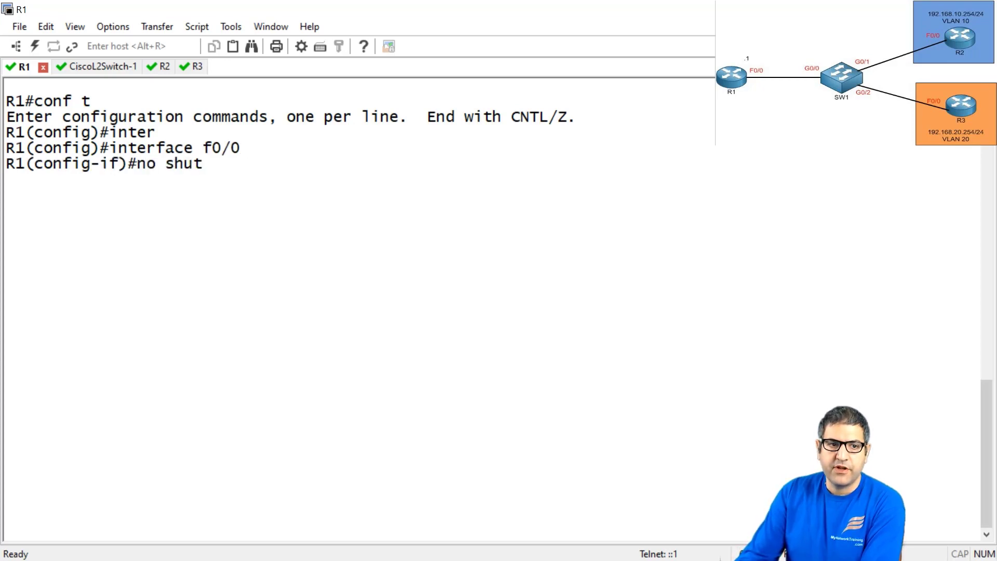
key("Return")
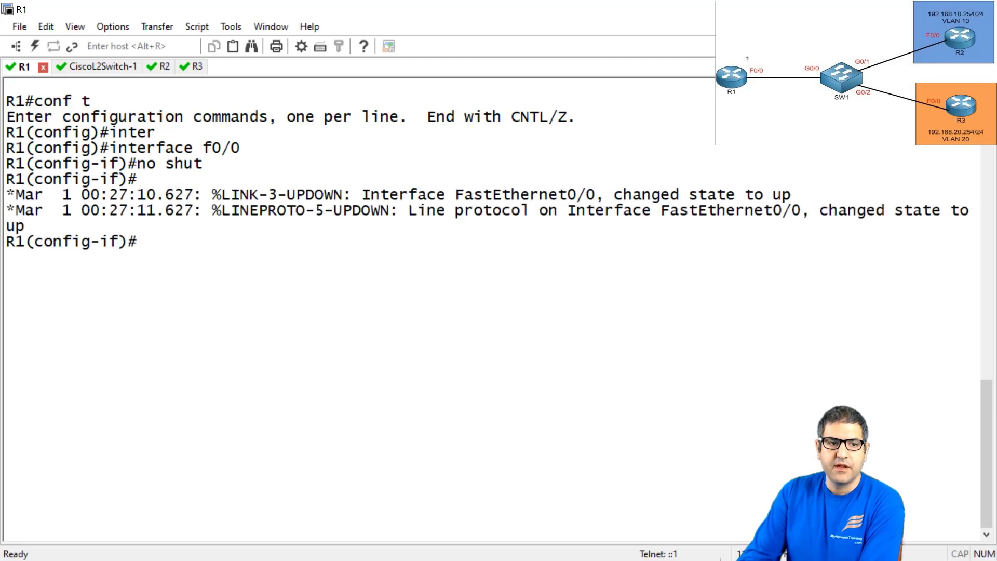
- Leave the f0/0 configuration on R1 and create subinterface fastEthernet 0/0.10
type("exit")
key("Return")
type("inter ")
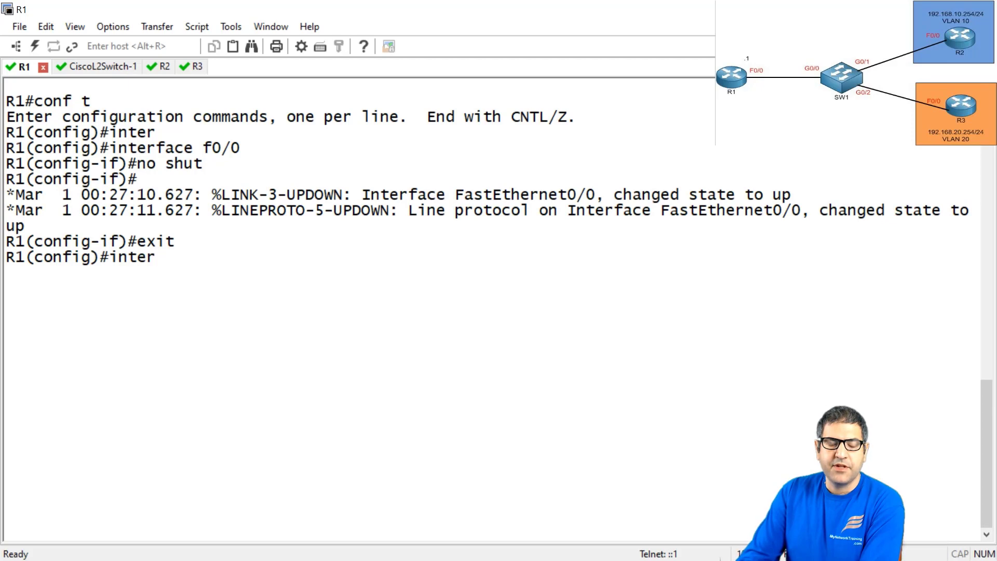
type("fa")
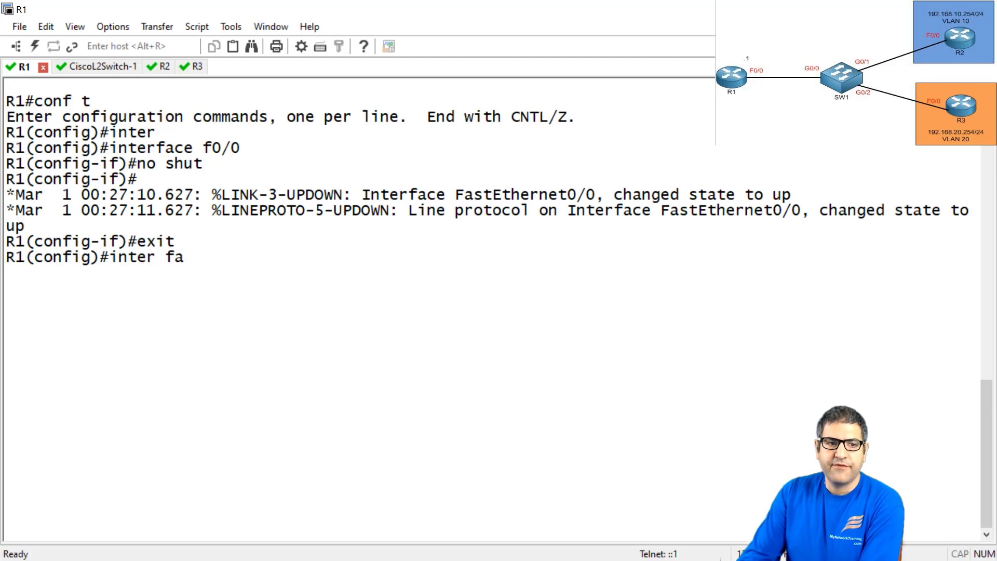
key("Tab")
type("0")
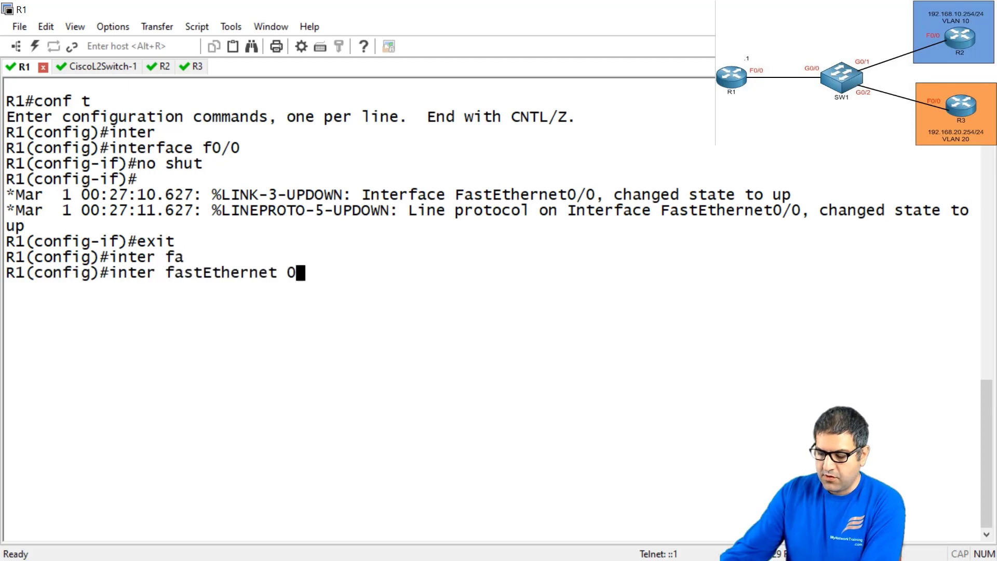
type("/0.")
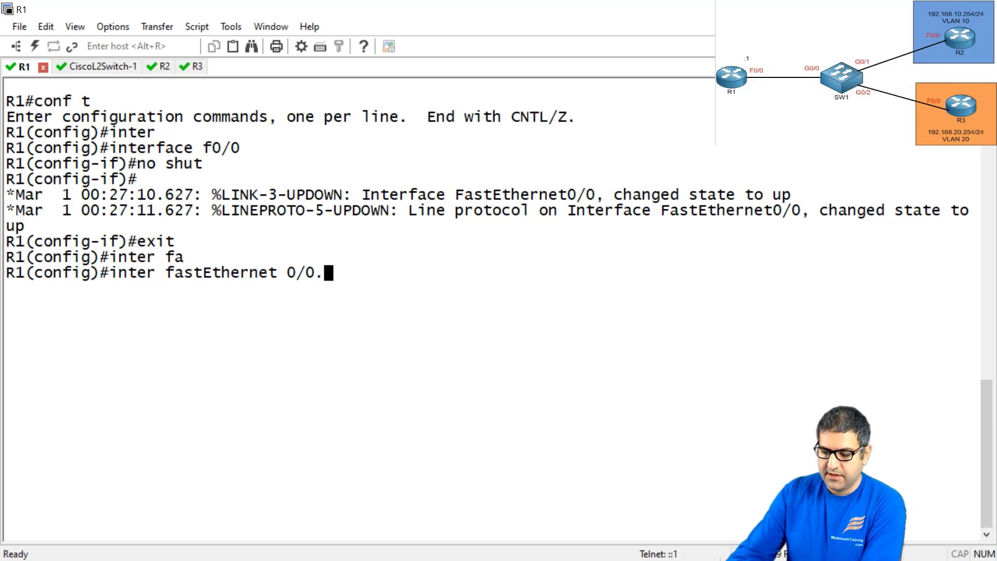
type("10")
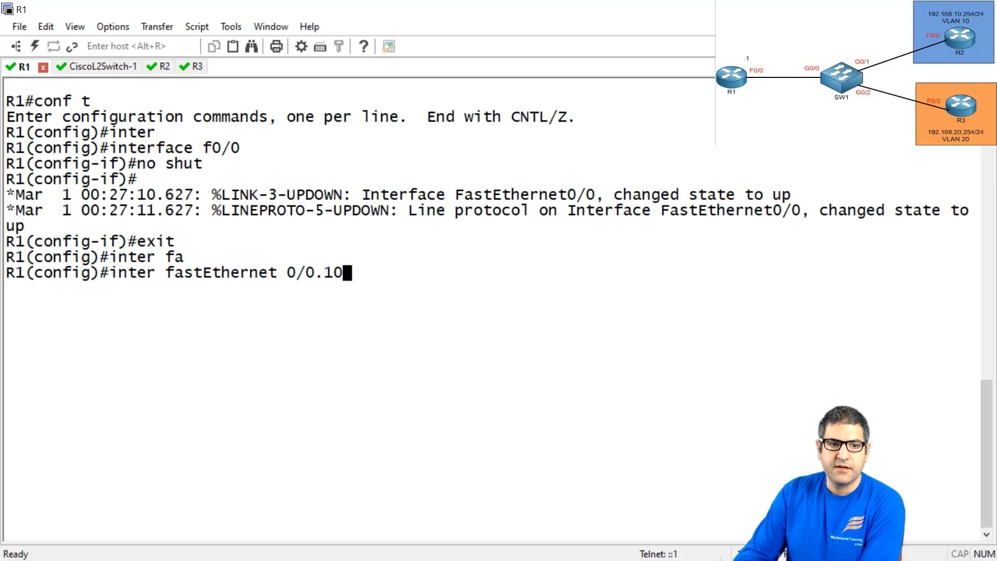
key("Return")
- Enable subinterface fastEthernet 0/0.10 with no shut and return to global configuration mode on R1
type("exi")
key("BackSpace")
key("BackSpace")
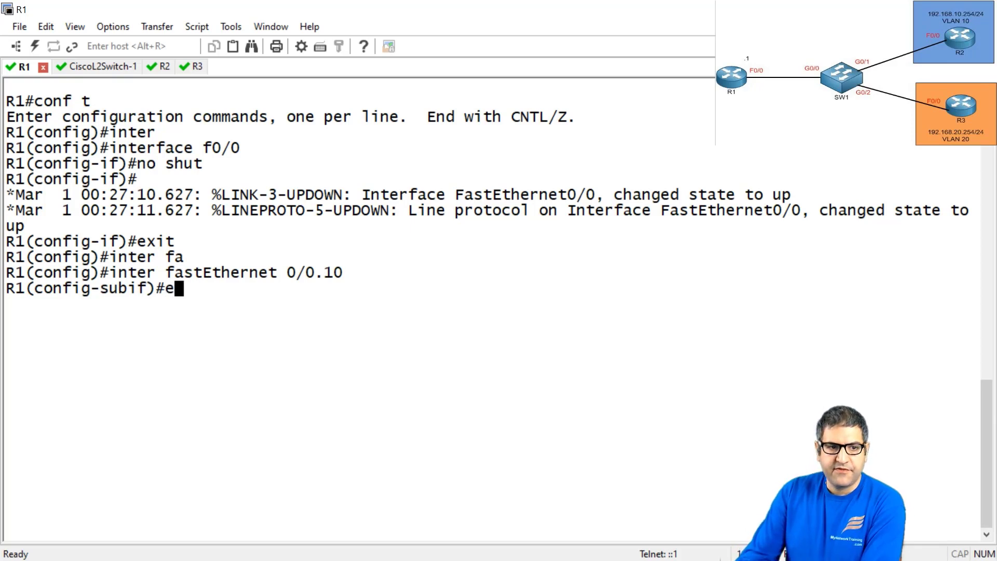
key("BackSpace")
type("no shut")
key("Return")
type("e")
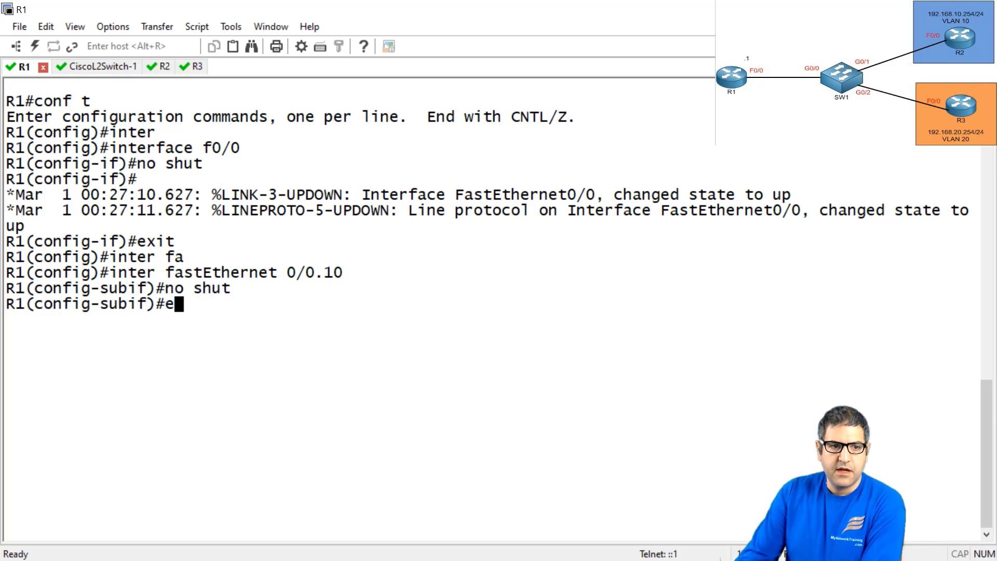
type("xit")
key("Return")
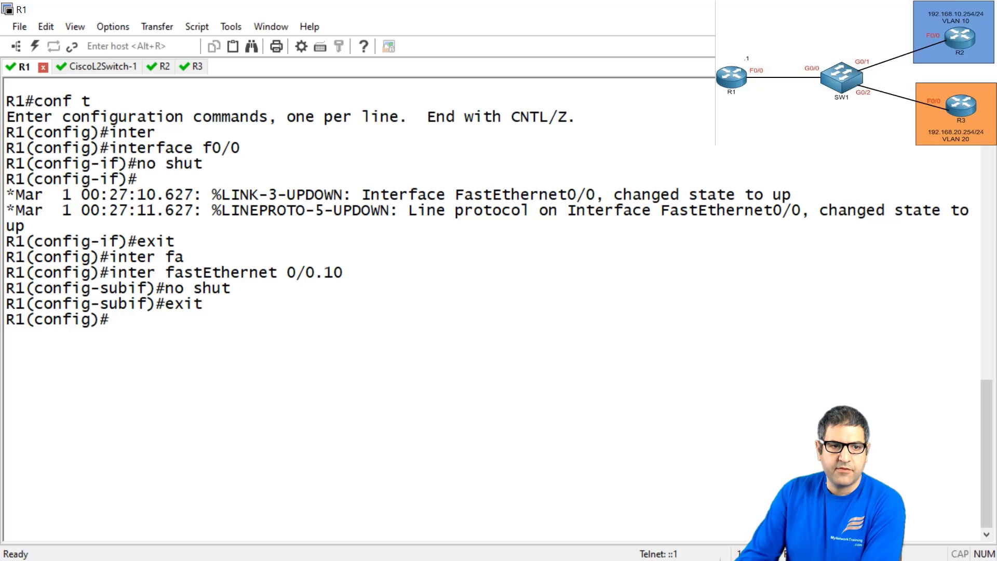
- Create subinterface fastEthernet 0/0.20 on R1 and enable it with no shut
type("inter fas")
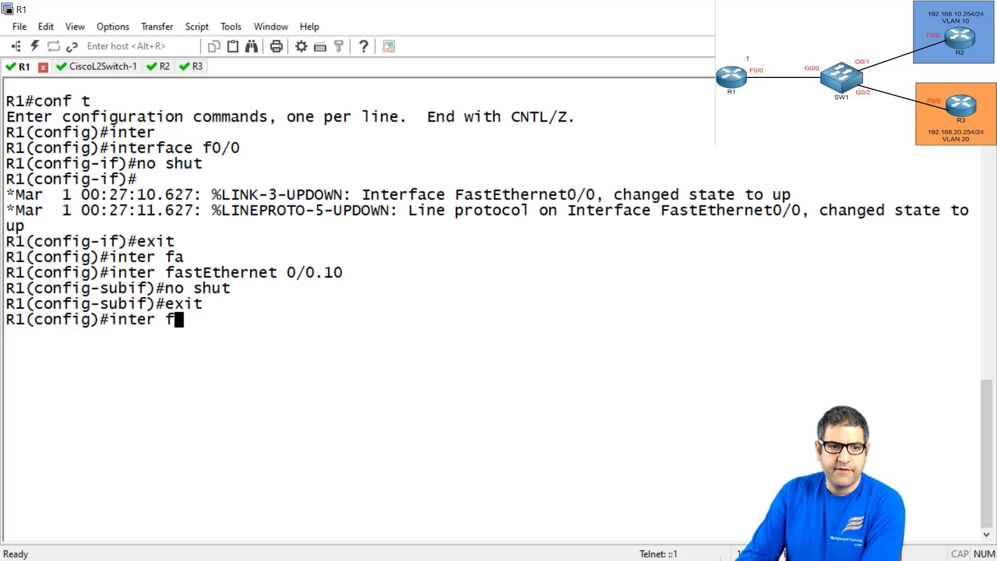
key("Tab")
type("0/0.20")
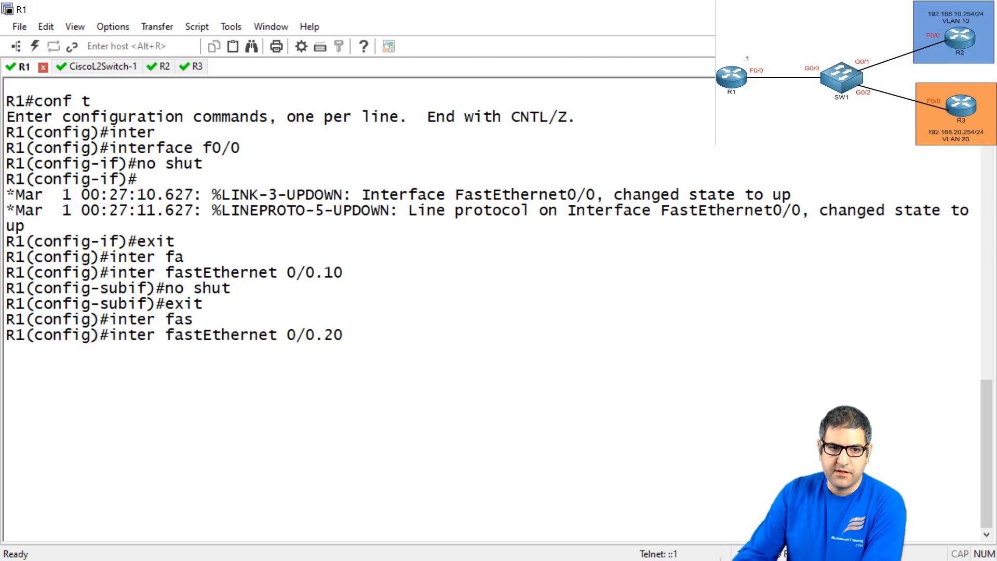
key("Return")
type("no shut")
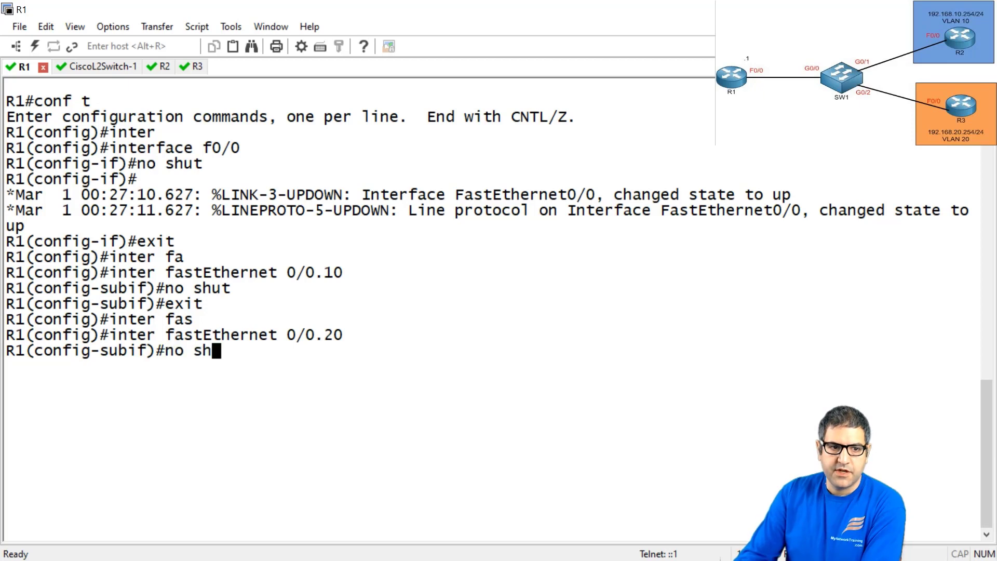
key("Return")
- Run show ip int brief from subinterface configuration mode and examine the FastEthernet0/0.10 and 0/0.20 rows, highlighting them
type("do ")
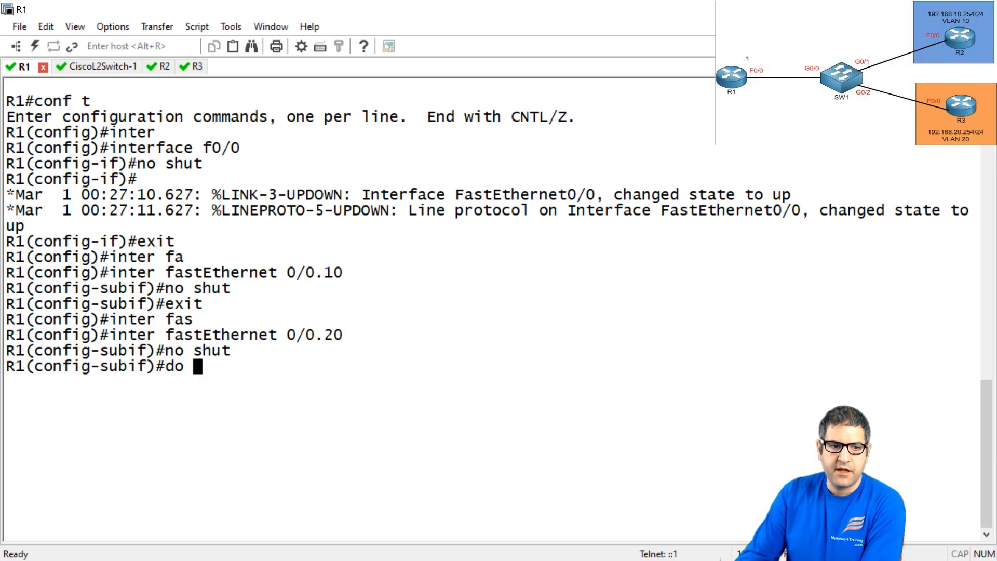
type("show ip int brief")
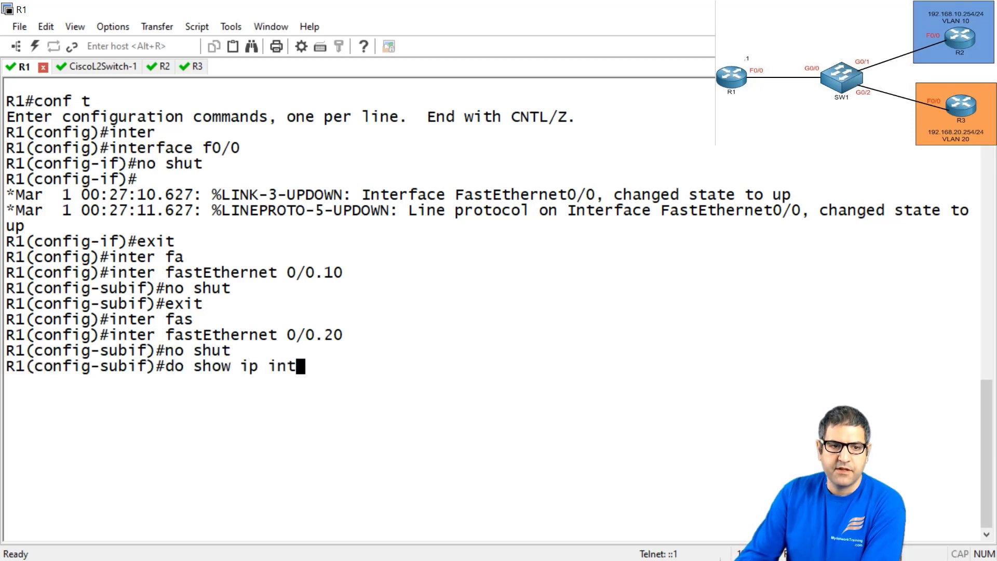
key("Return")
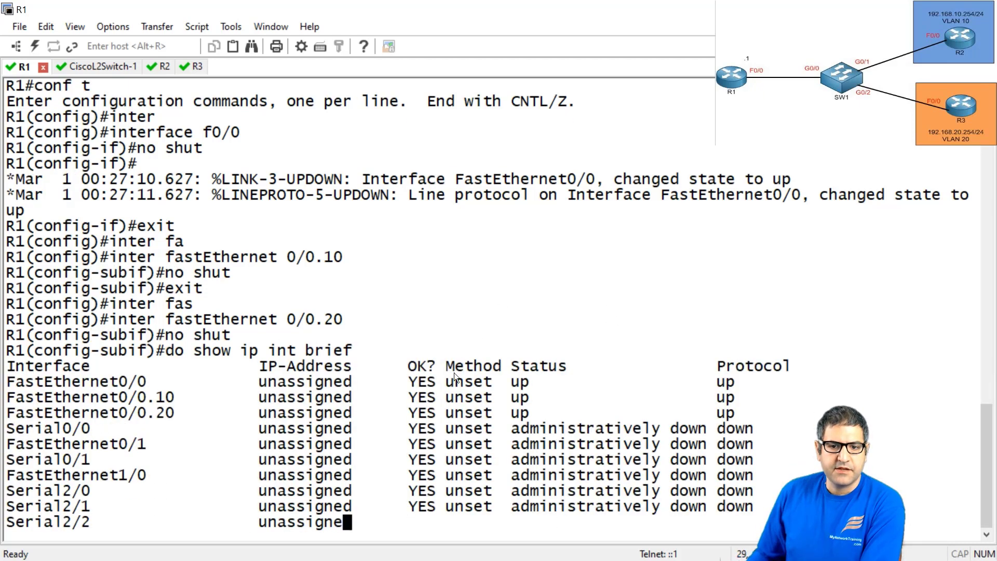
left_click_drag(7, 367, 794, 380)
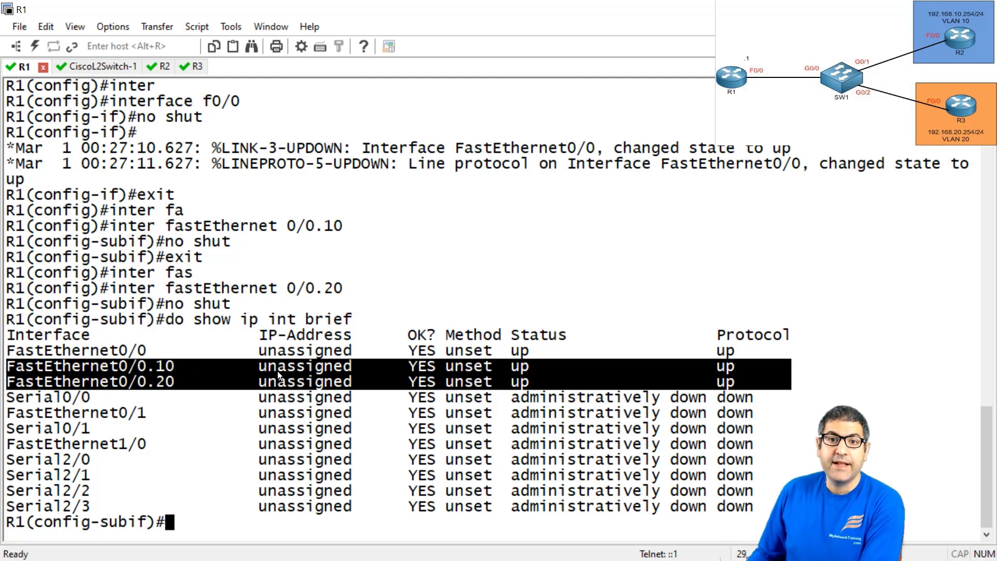
left_click(170, 372)
left_click_drag(150, 367, 181, 384)
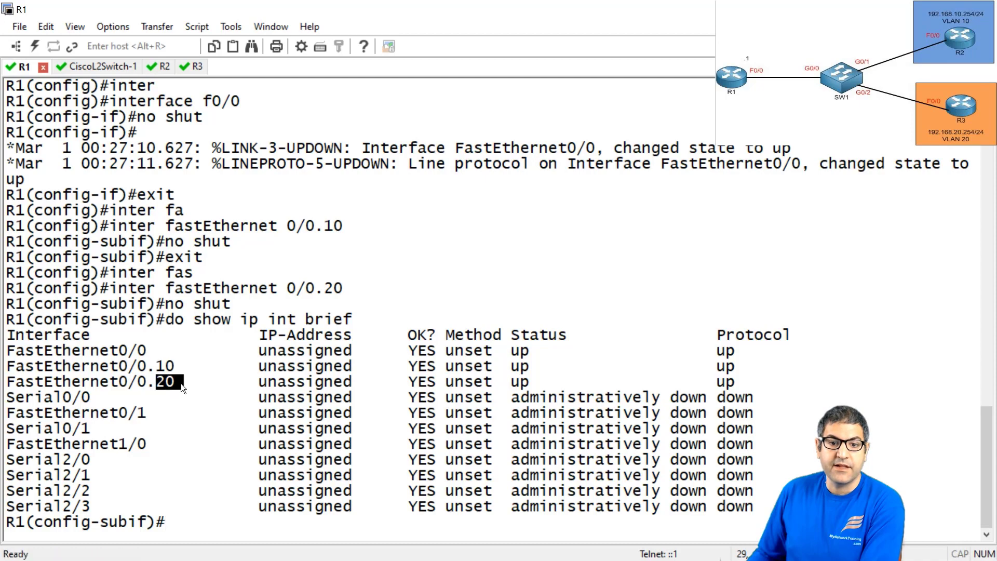
left_click(181, 384)
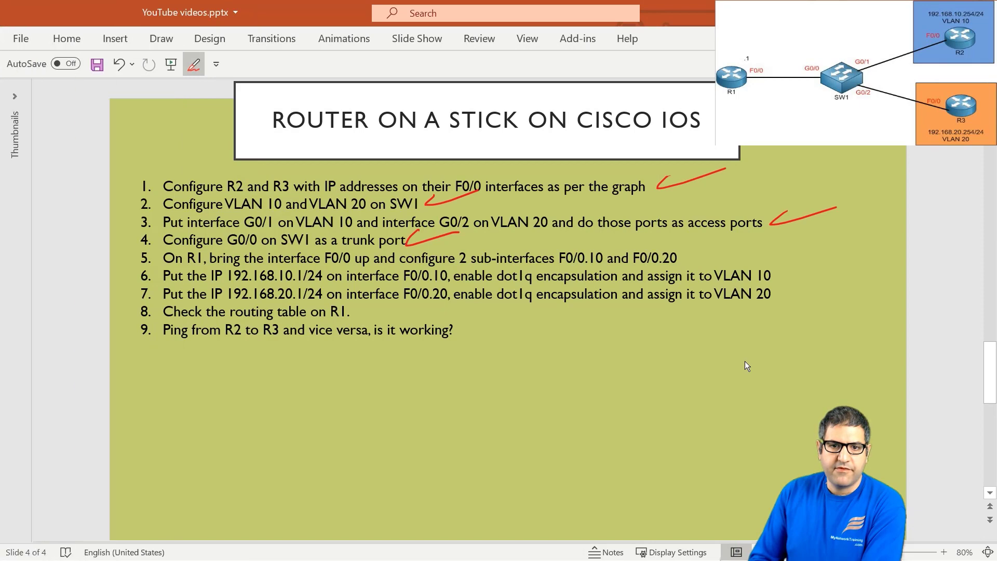
- Switch to the PowerPoint task slide and draw a red tick beside task 5 about the R1 sub-interfaces
left_click_drag(686, 250, 746, 237)
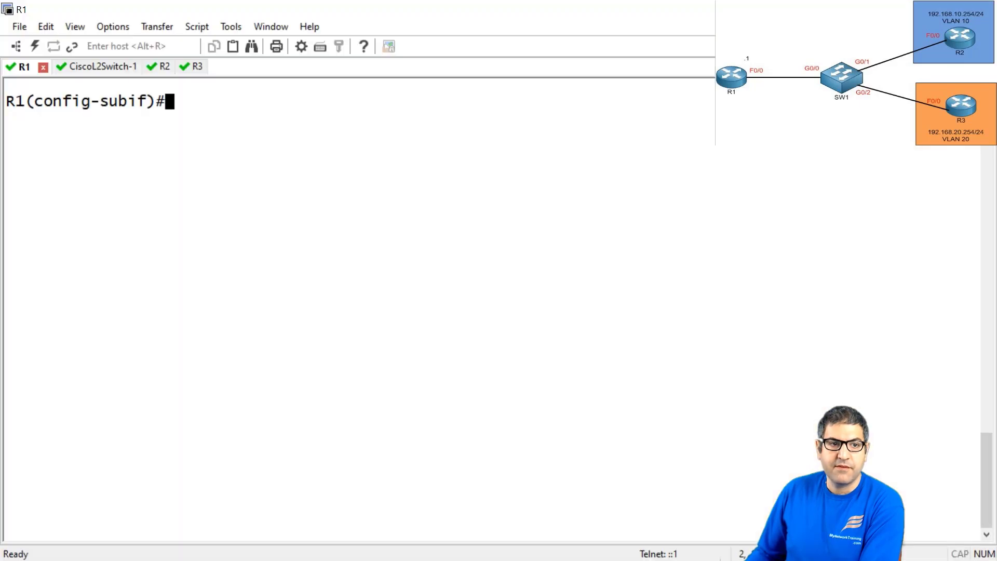
- Switch back to the R1 session in SecureCRT and set dot1Q encapsulation with VLAN 10 on subinterface f0/0.10
type("ex")
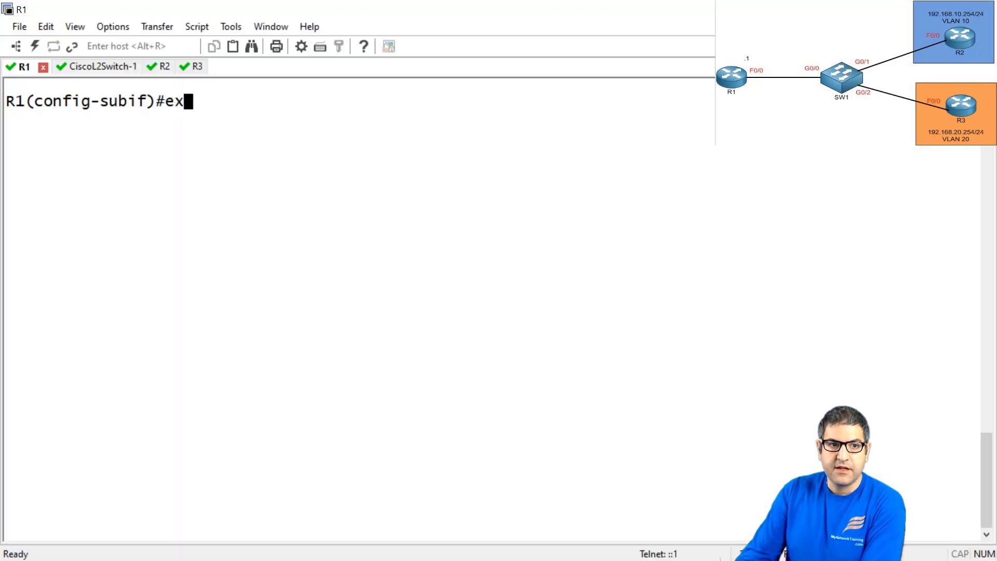
key("Return")
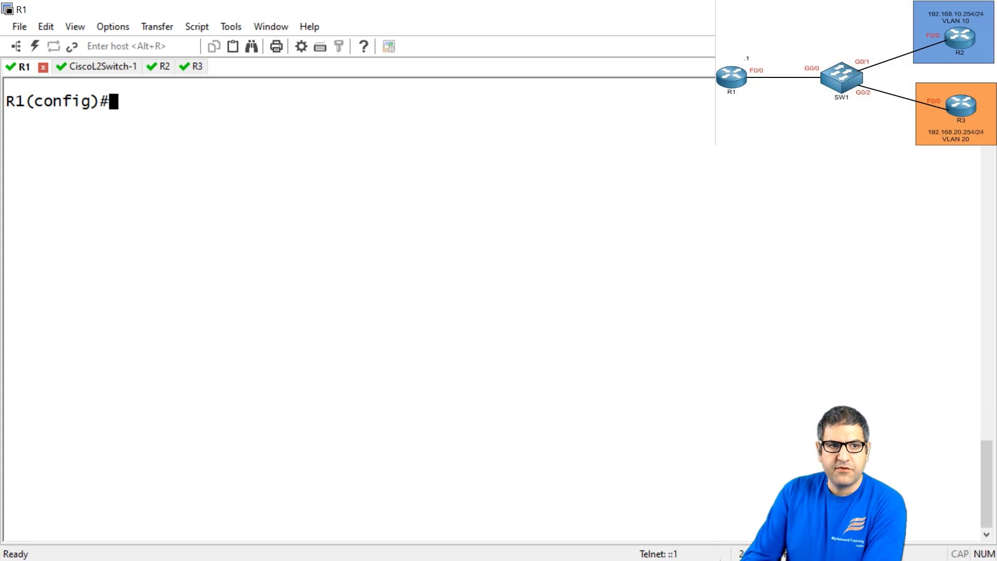
type("int f")
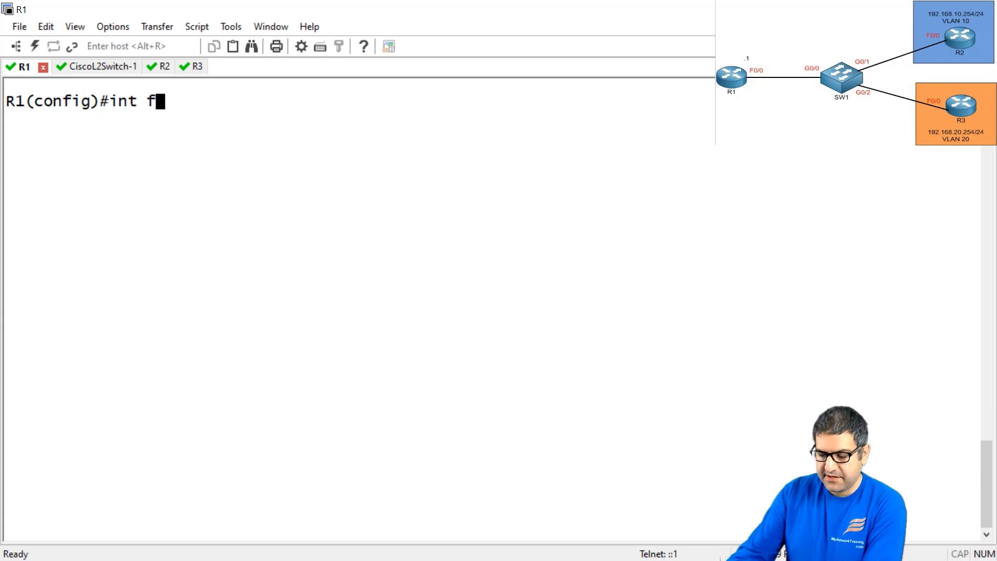
type("0/0.10")
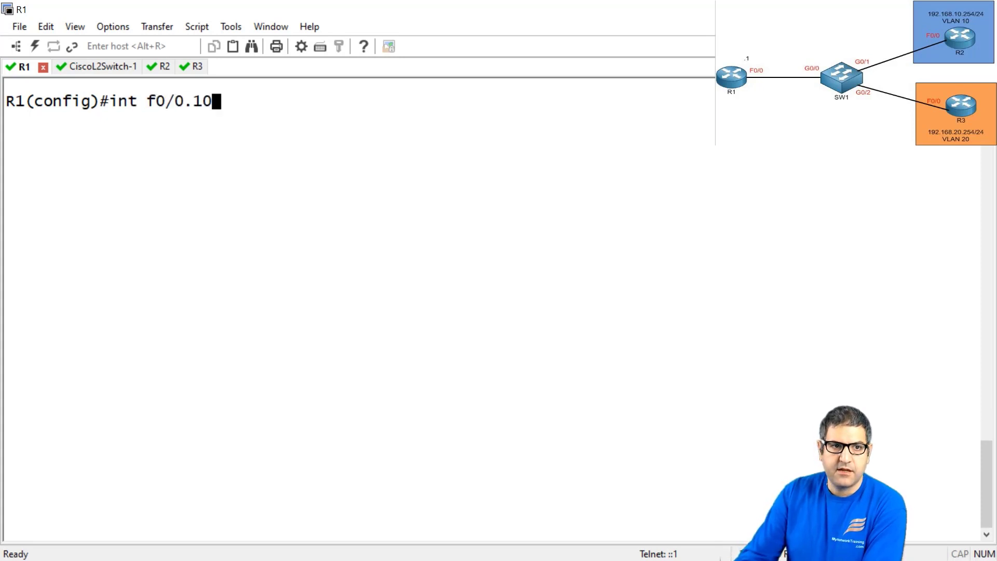
key("Return")
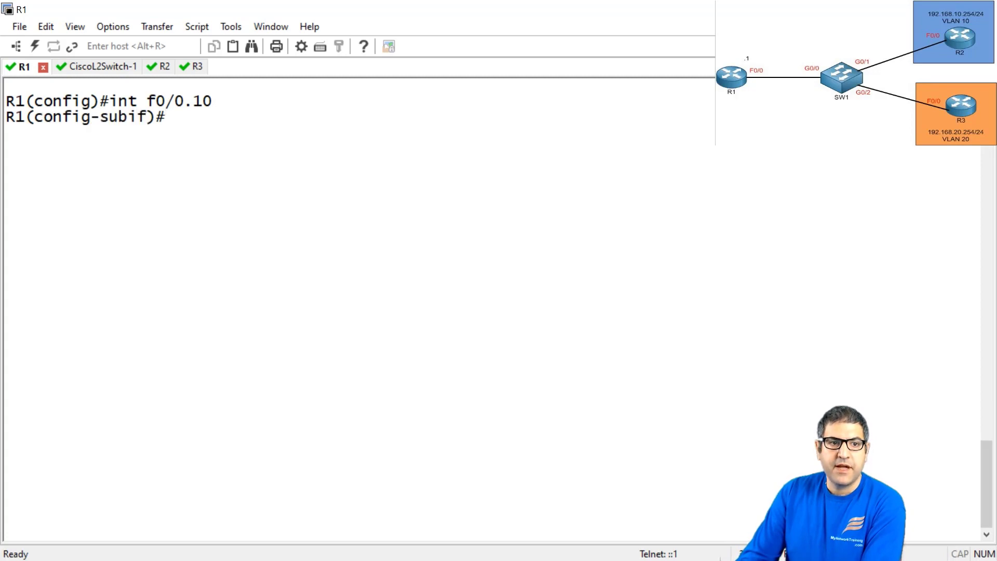
type("en")
key("Tab")
type("do")
key("Tab")
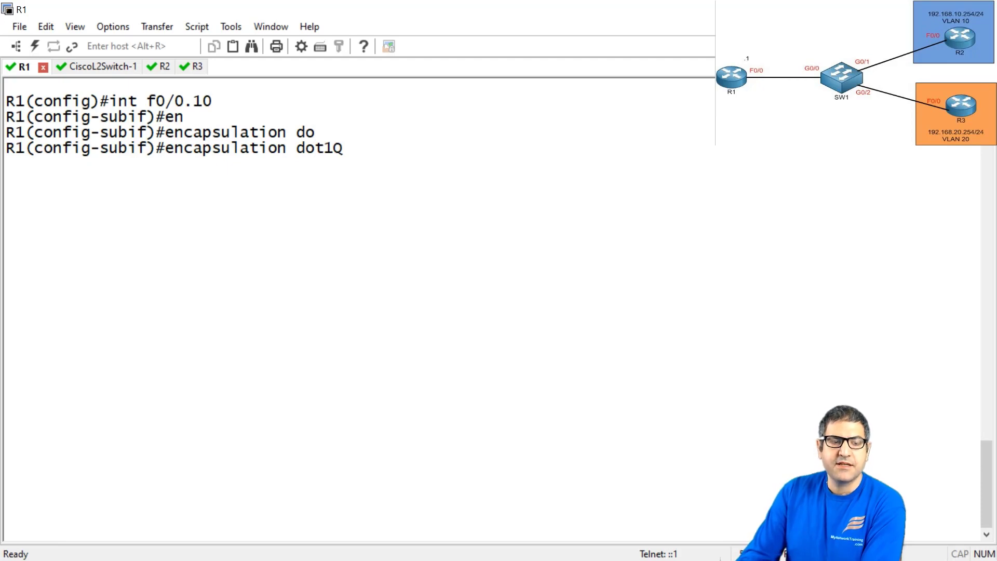
type("10")
key("Return")
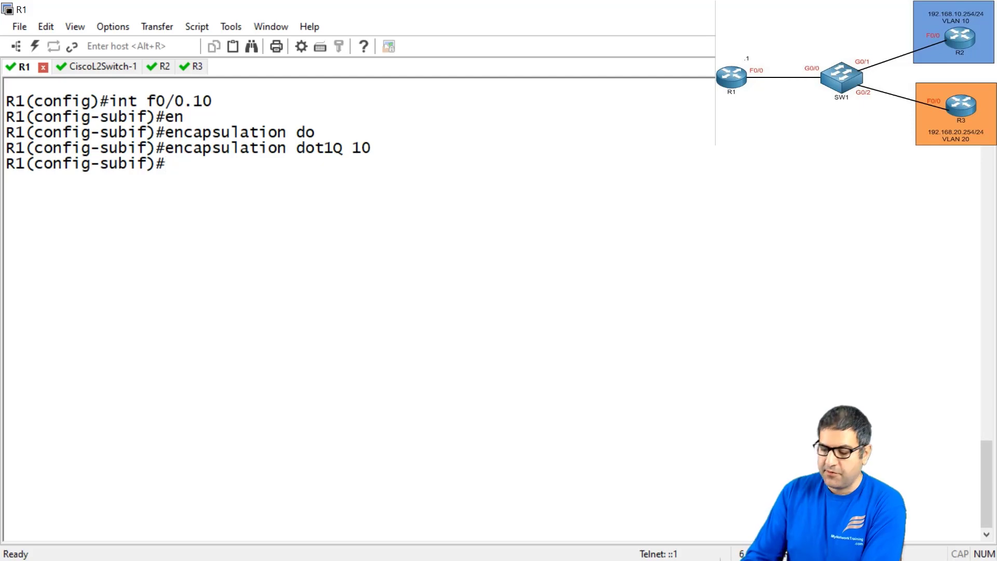
- Recall the encapsulation dot1Q command without its VLAN number, show the help for its argument, and clear the command line
key("Up")
key("BackSpace")
key("BackSpace")
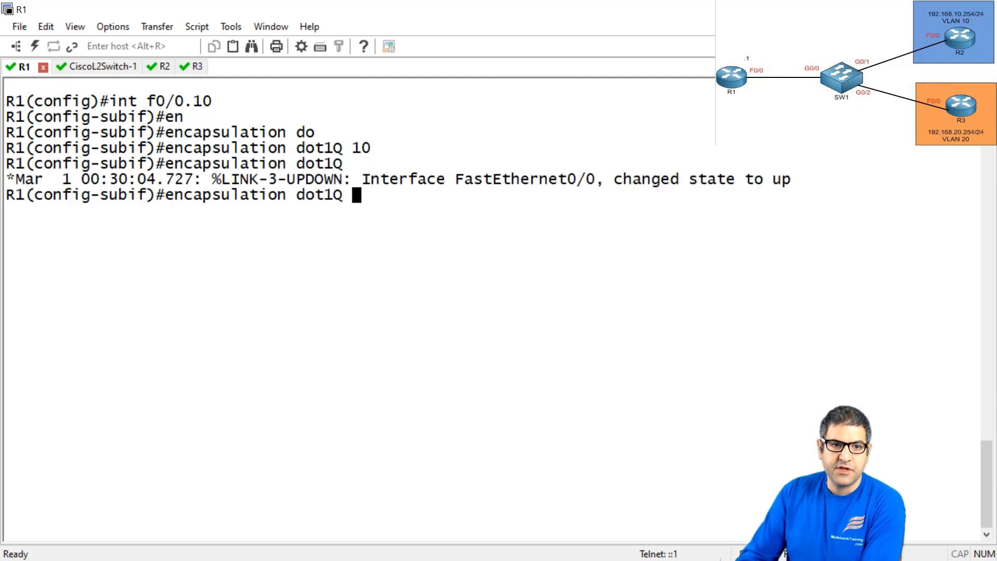
type("?")
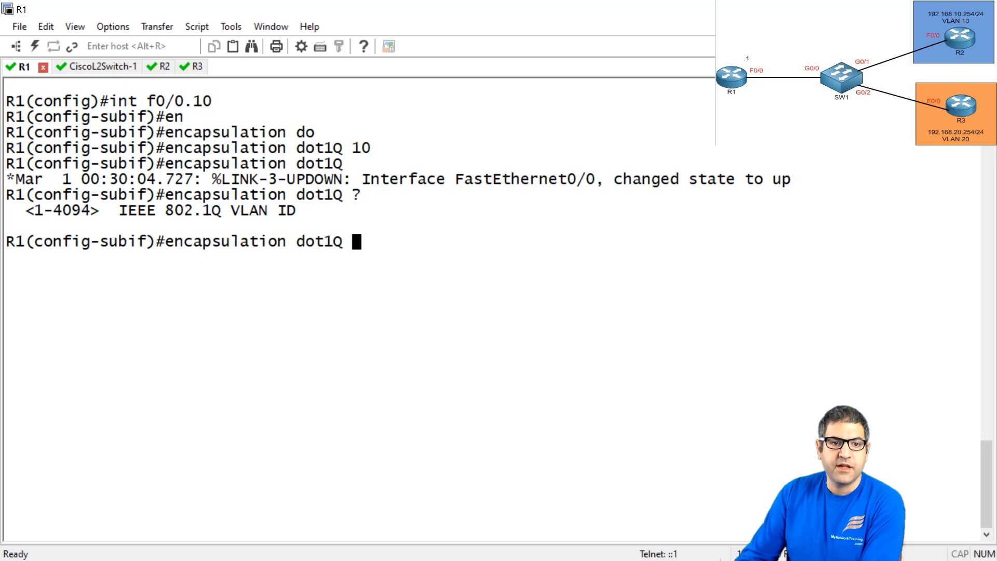
key("BackSpace")
key("BackSpace")
key("BackSpace")
key("BackSpace")
key("BackSpace")
key("BackSpace")
key("BackSpace")
key("BackSpace")
key("BackSpace")
key("BackSpace")
key("BackSpace")
key("BackSpace")
key("BackSpace")
key("BackSpace")
key("BackSpace")
key("BackSpace")
key("BackSpace")
key("BackSpace")
key("BackSpace")
key("BackSpace")
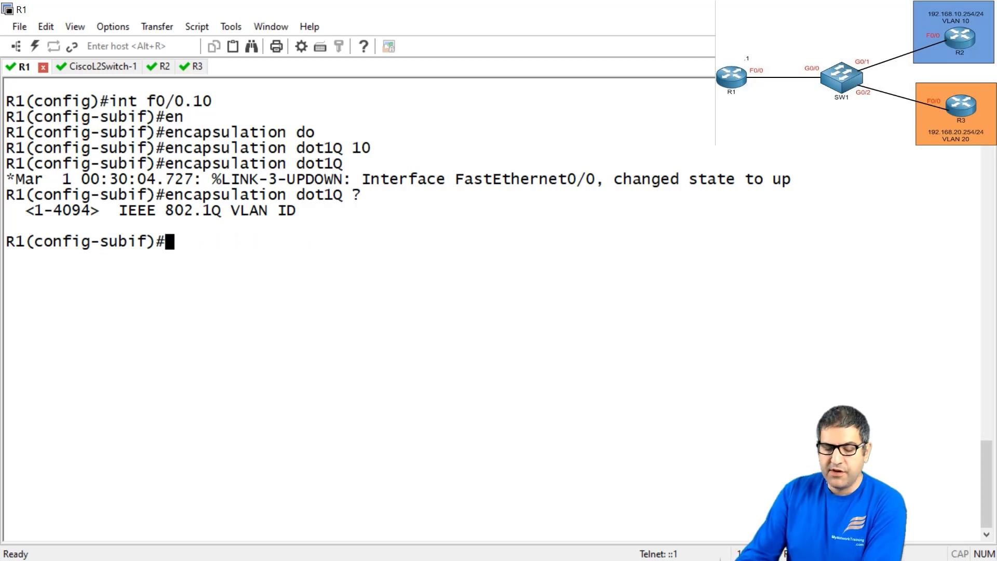
- Assign IP address 192.168.10.1 with mask 255.255.255.0 to subinterface f0/0.10
type("ip add")
key("Tab")
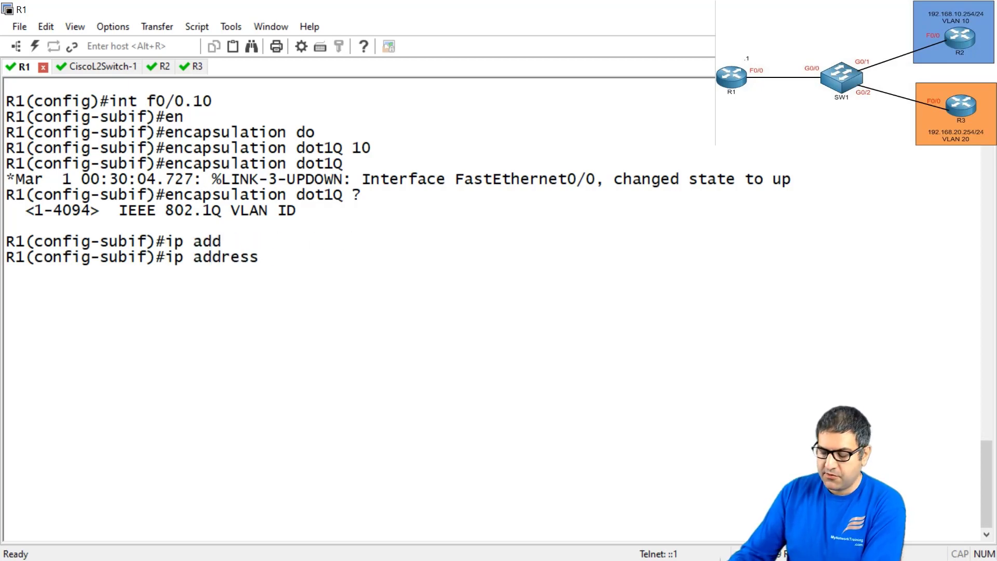
type("192.168.1")
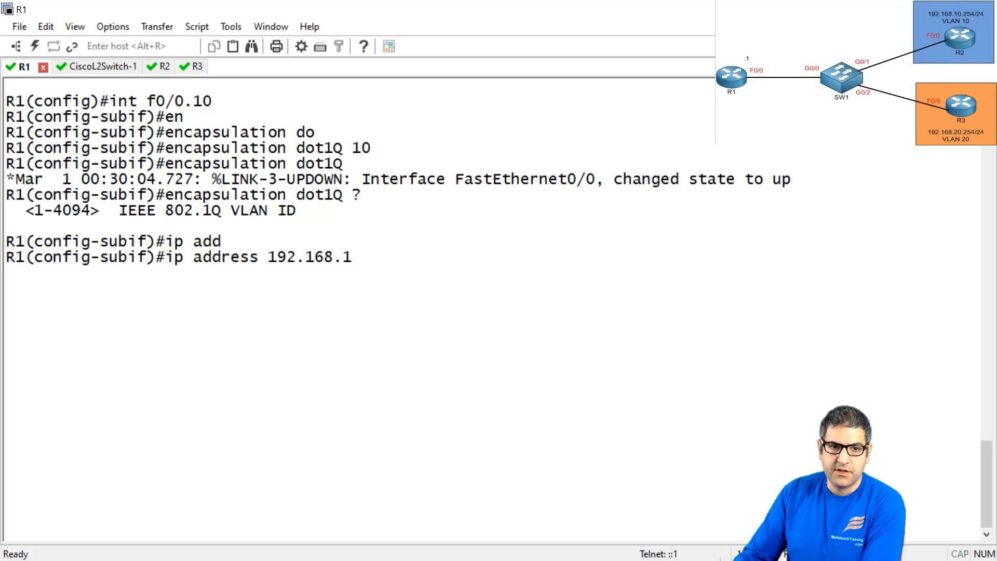
type("0.1 255.255")
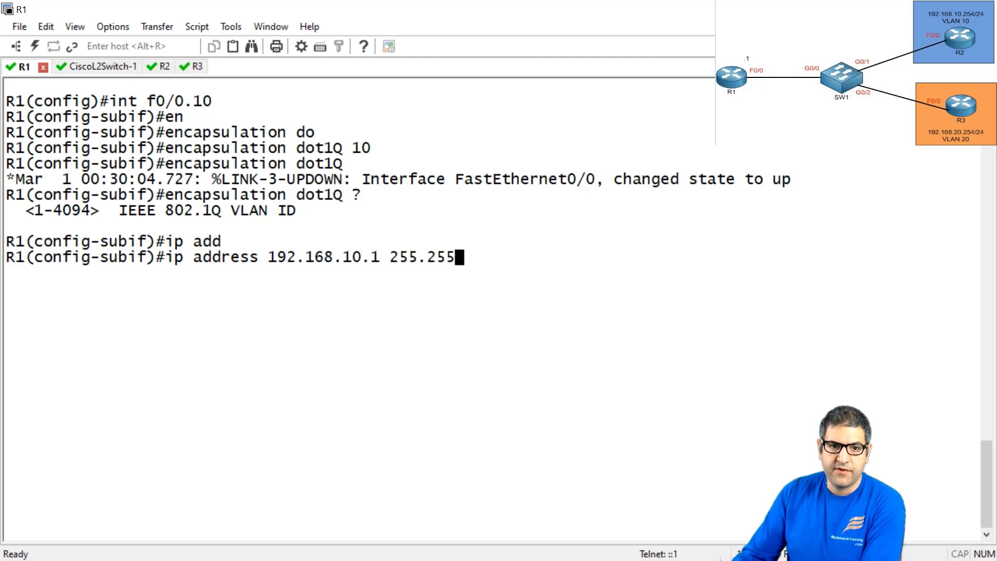
type(".255.0")
key("Return")
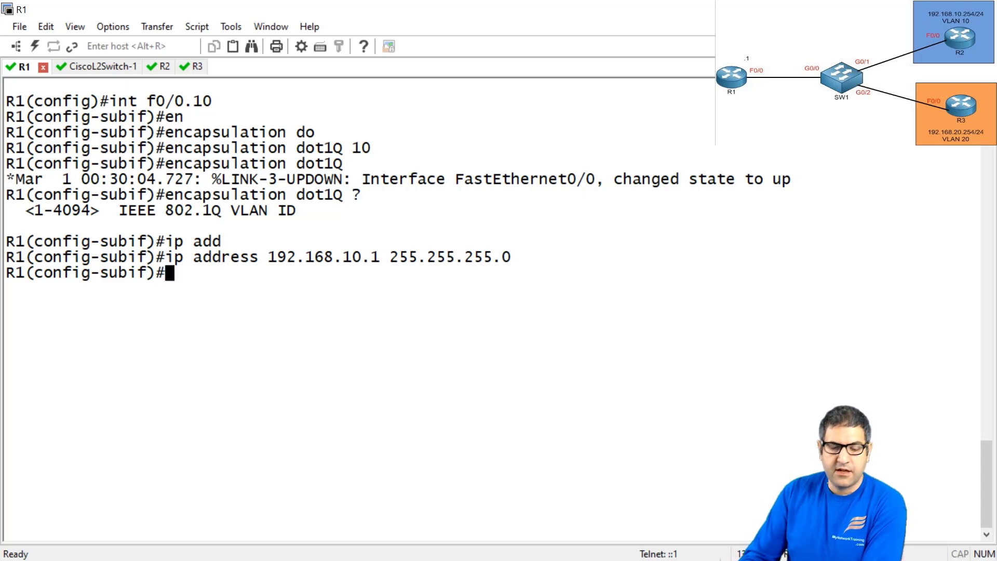
- Leave subinterface f0/0.10 and enter the configuration of subinterface f0/0.20
type("exit")
key("Return")
type("int ")
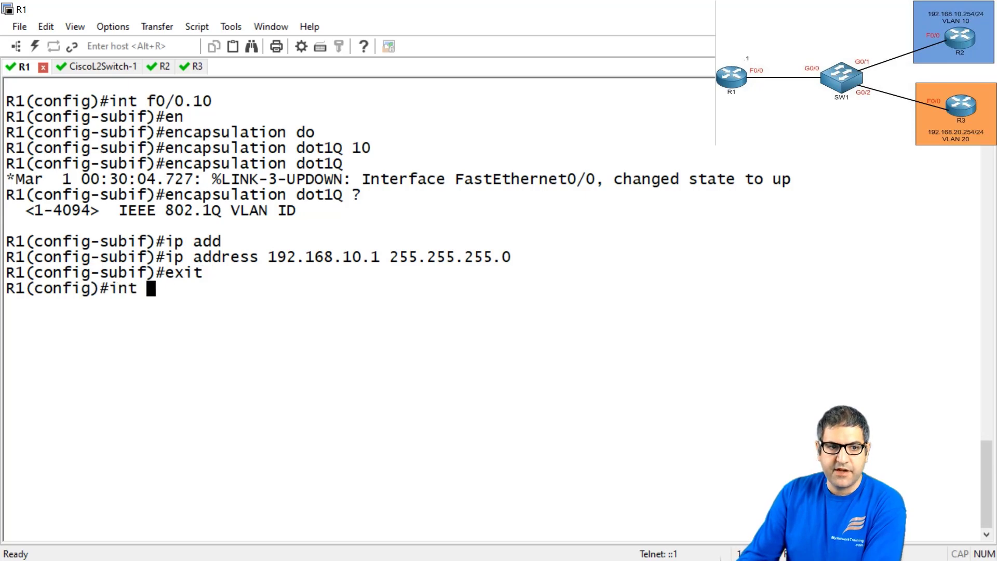
type("f")
key("BackSpace")
key("BackSpace")
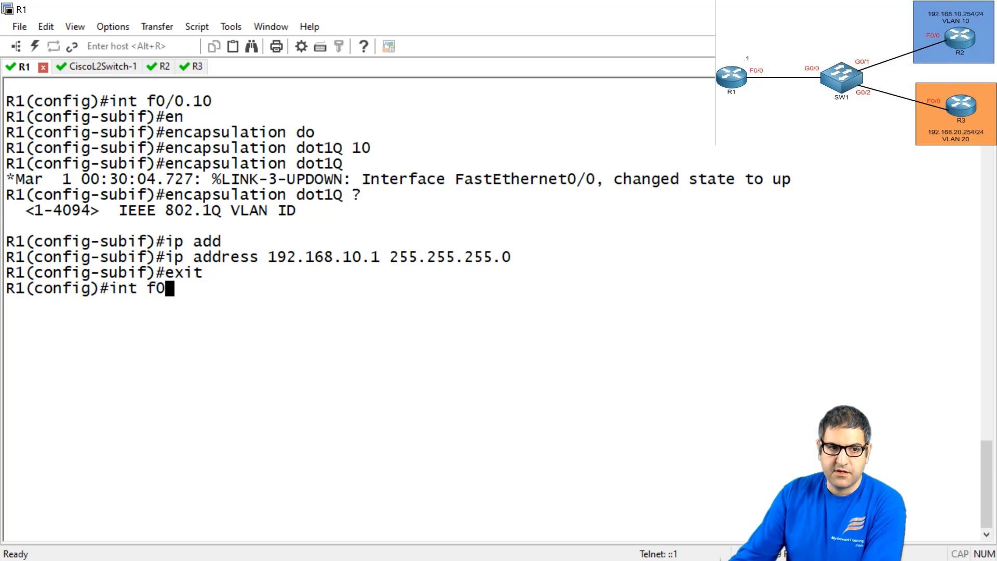
type("/0.20")
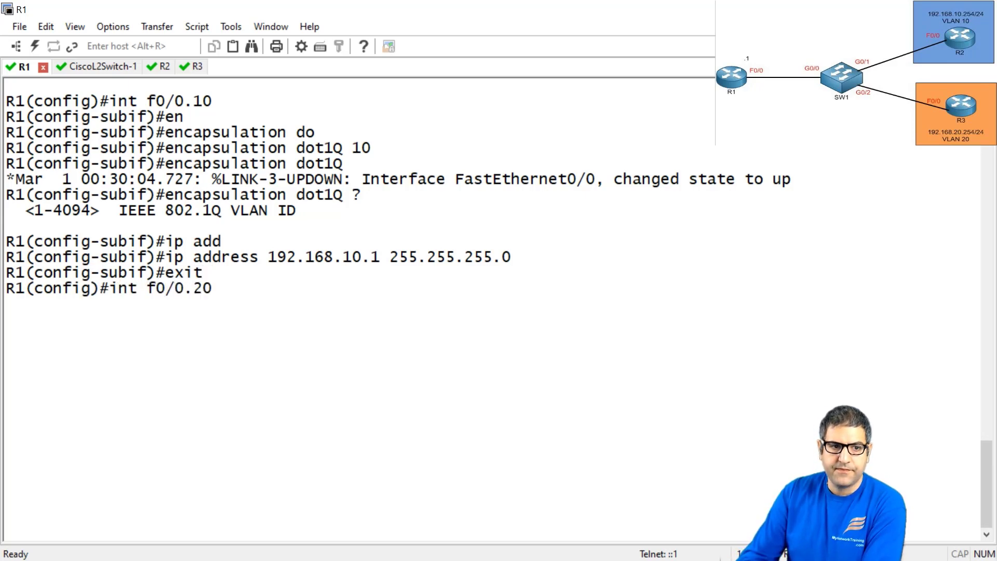
key("Return")
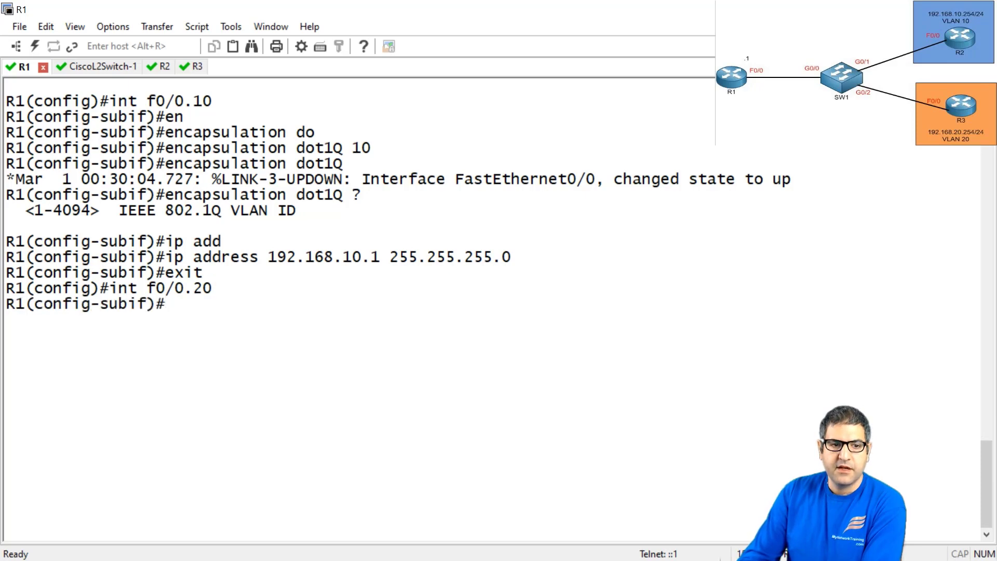
- List the available encapsulation types and set dot1Q encapsulation with VLAN 20 on subinterface f0/0.20
type("en")
key("Tab")
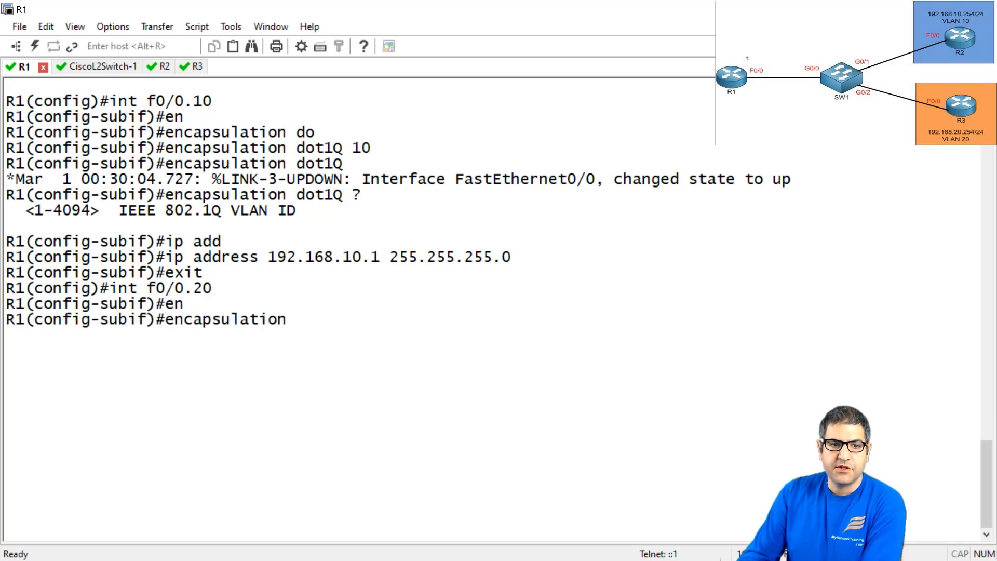
type("?")
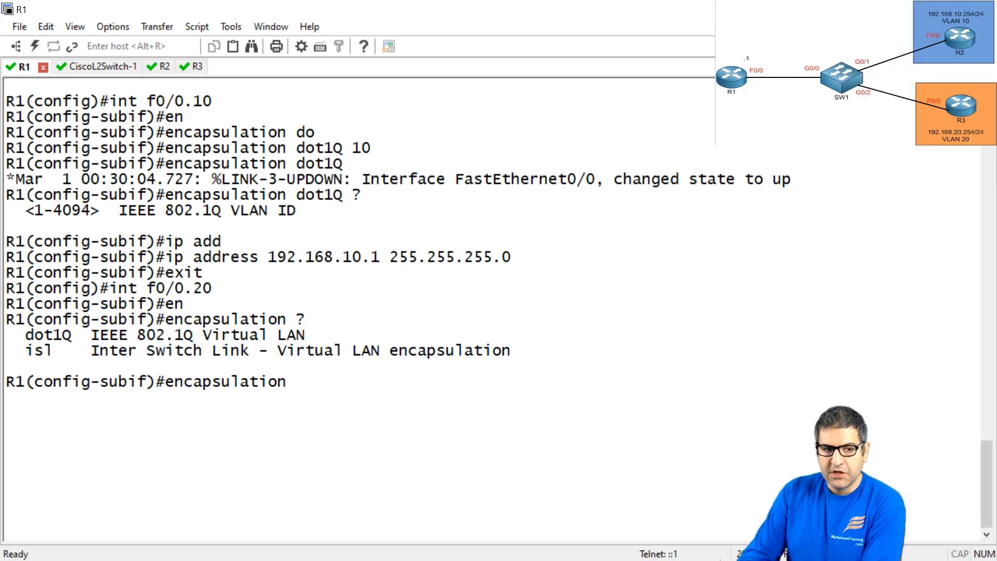
type("do")
key("Tab")
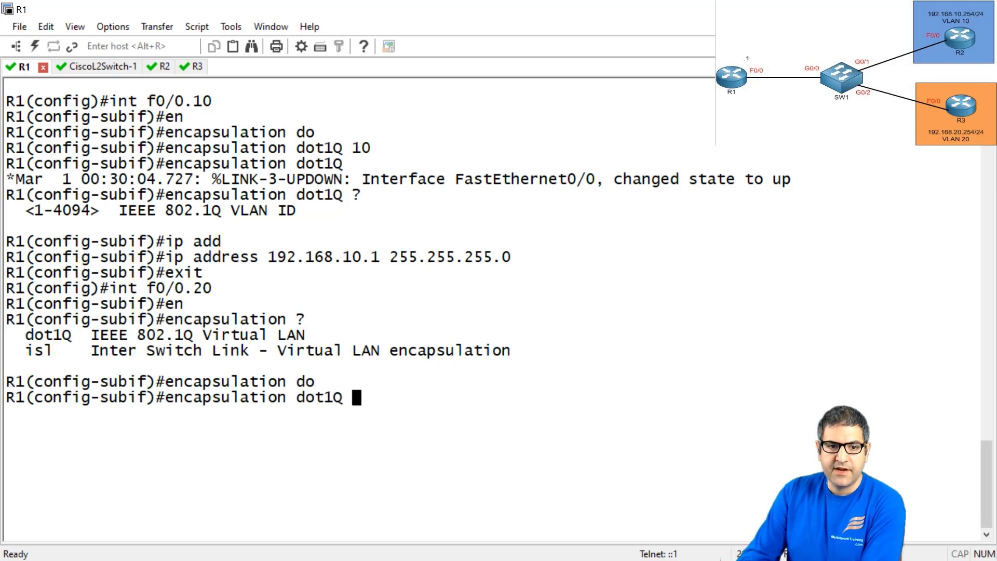
type("20")
key("Return")
- Assign IP address 192.168.20.1 with mask 255.255.255.0 to subinterface f0/0.20
type("ip add")
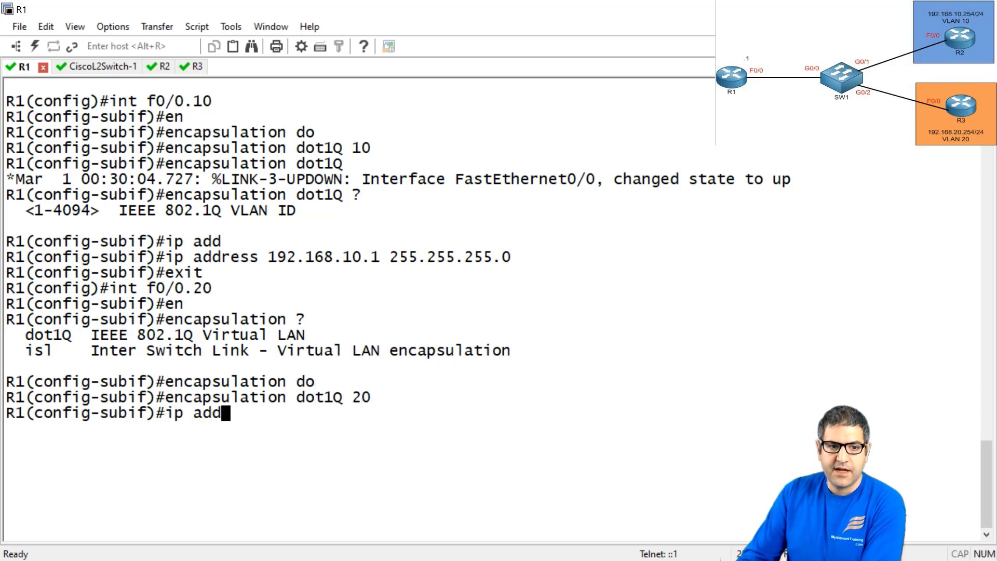
key("Tab")
type("192.168")
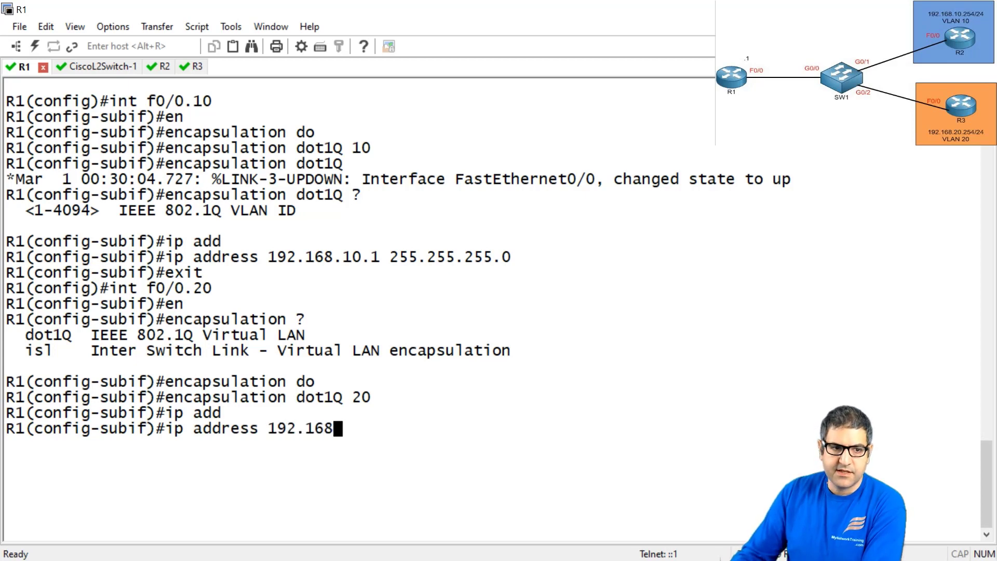
type(".20.1 25")
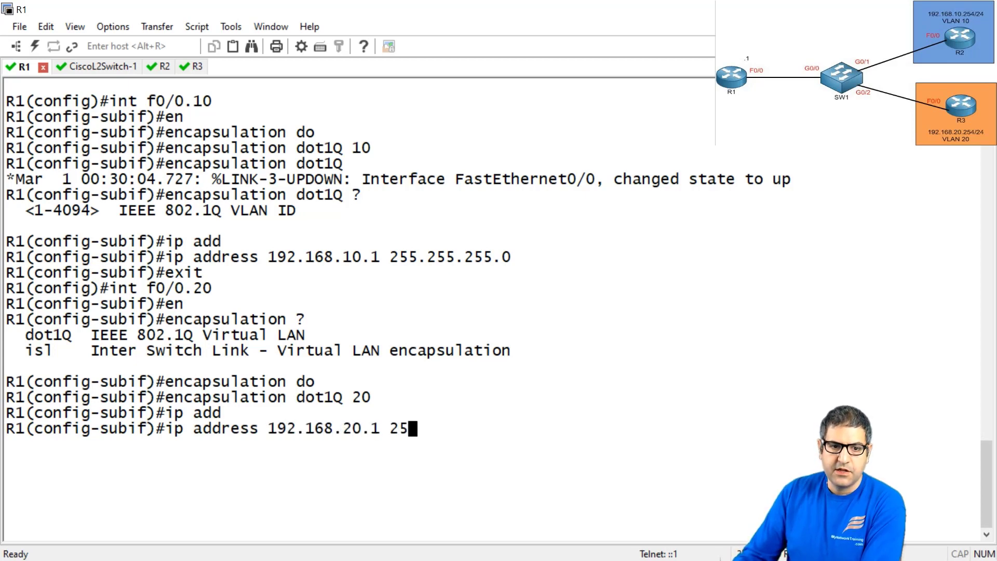
type("5.255.255")
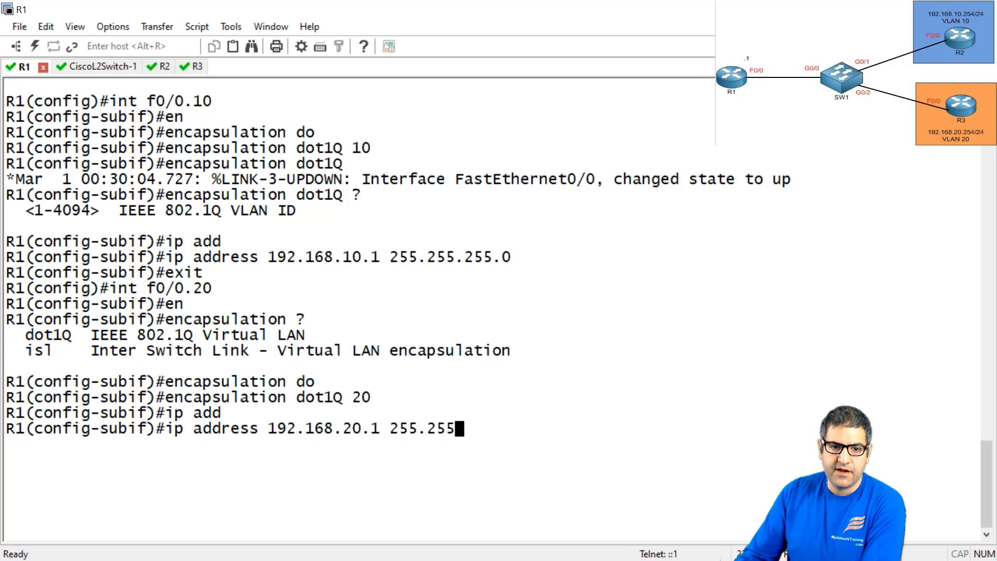
type(".0")
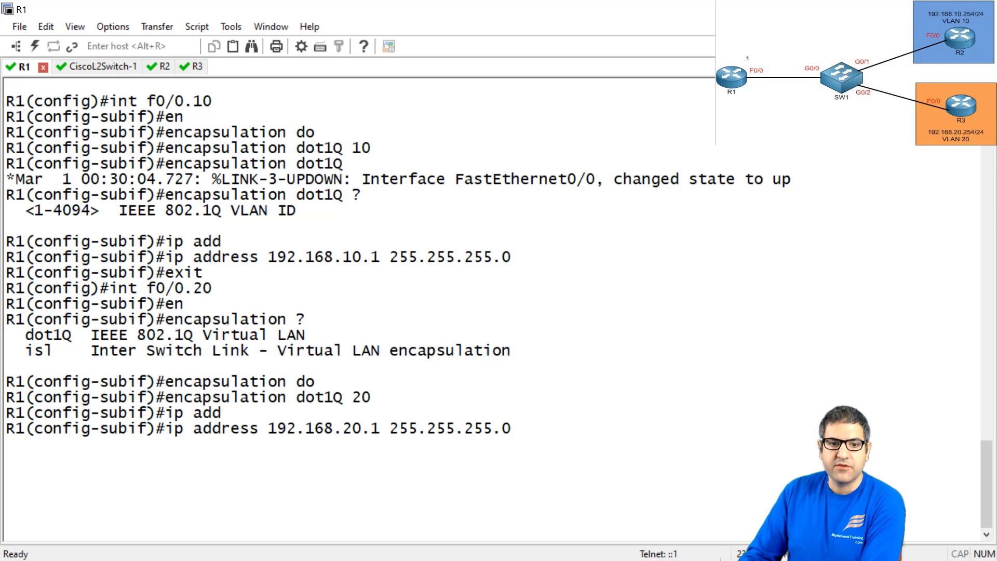
key("Return")
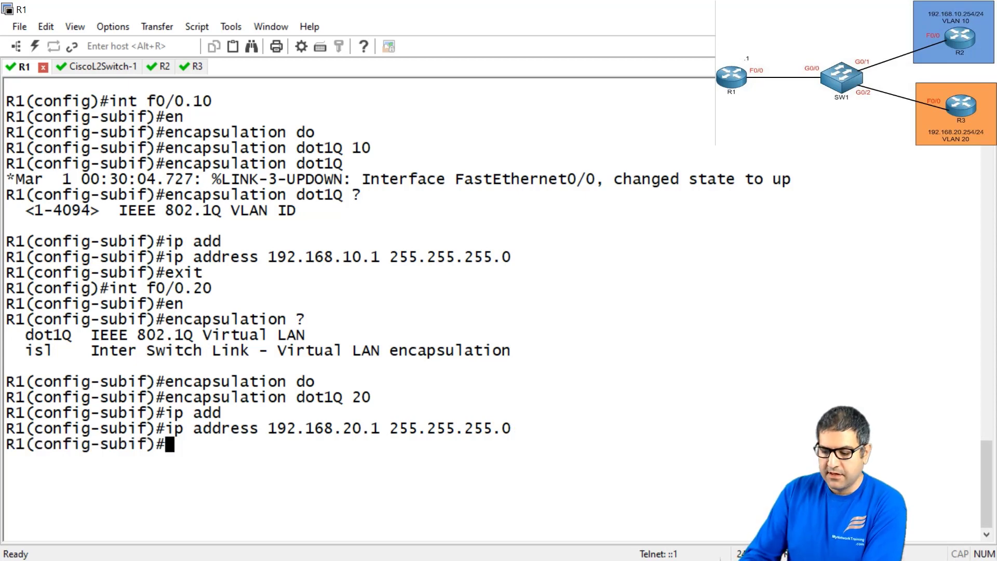
- Show the brief IP interface summary from configuration mode and highlight the FastEthernet0/0.10 and 0/0.20 rows
type("do ")
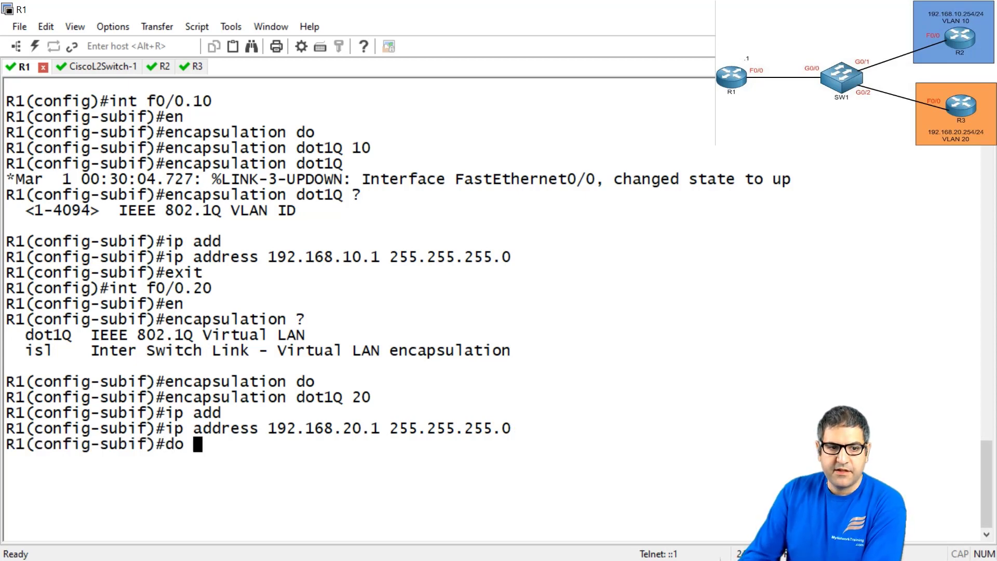
type("show ip ")
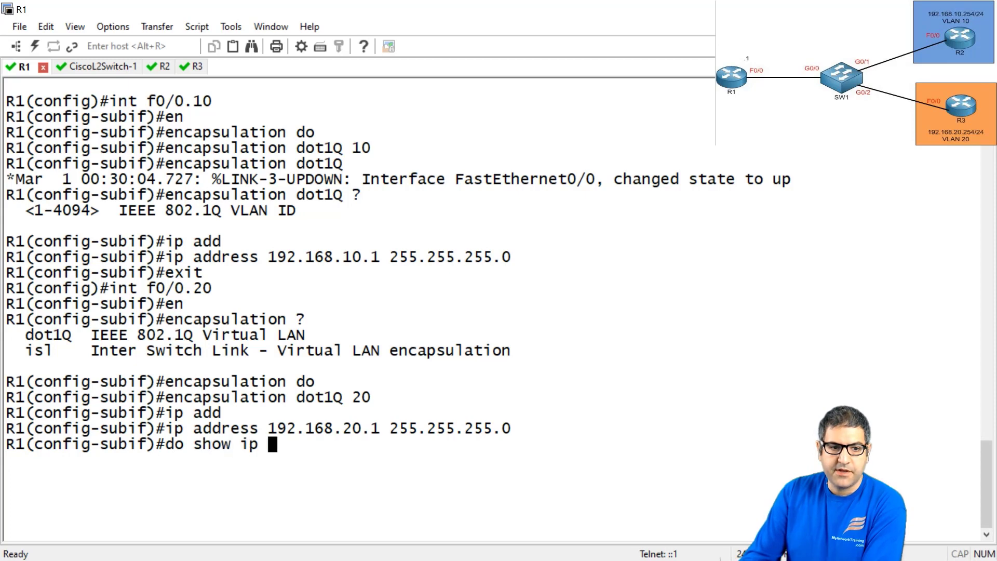
type("int brief")
key("Return")
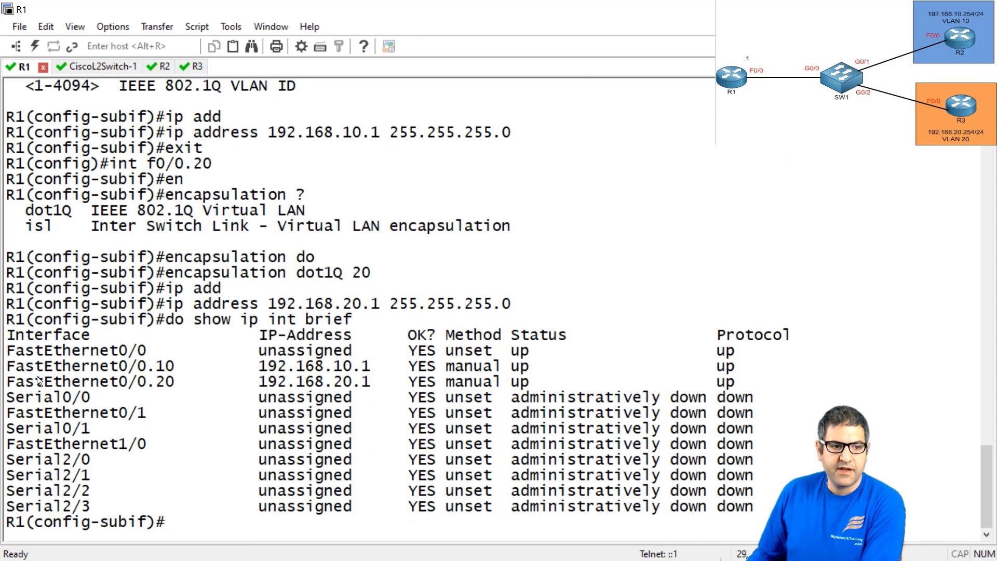
left_click_drag(6, 365, 777, 387)
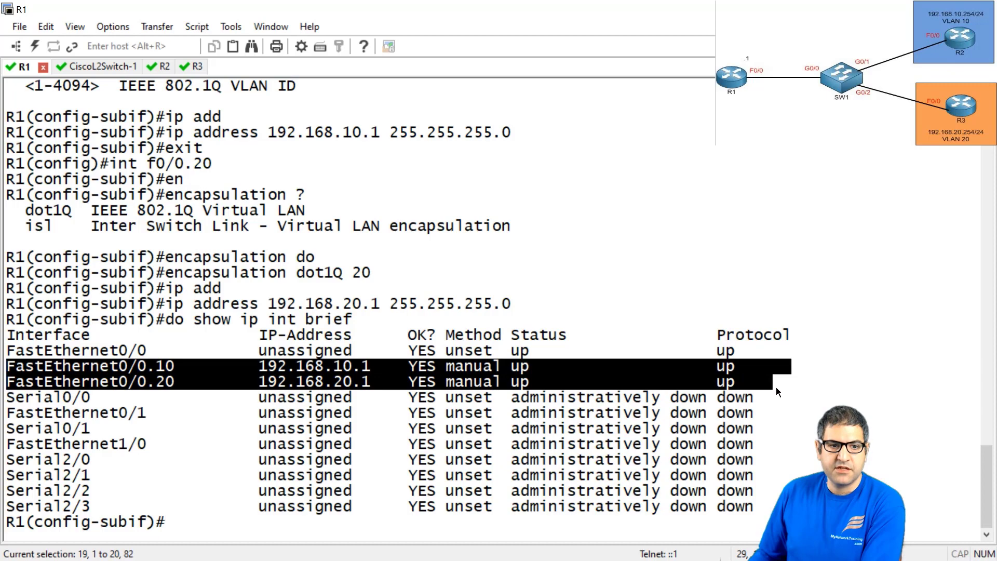
- Switch to the PowerPoint task slide and draw red ink check marks beside tasks 6 and 7
left_click(813, 451)
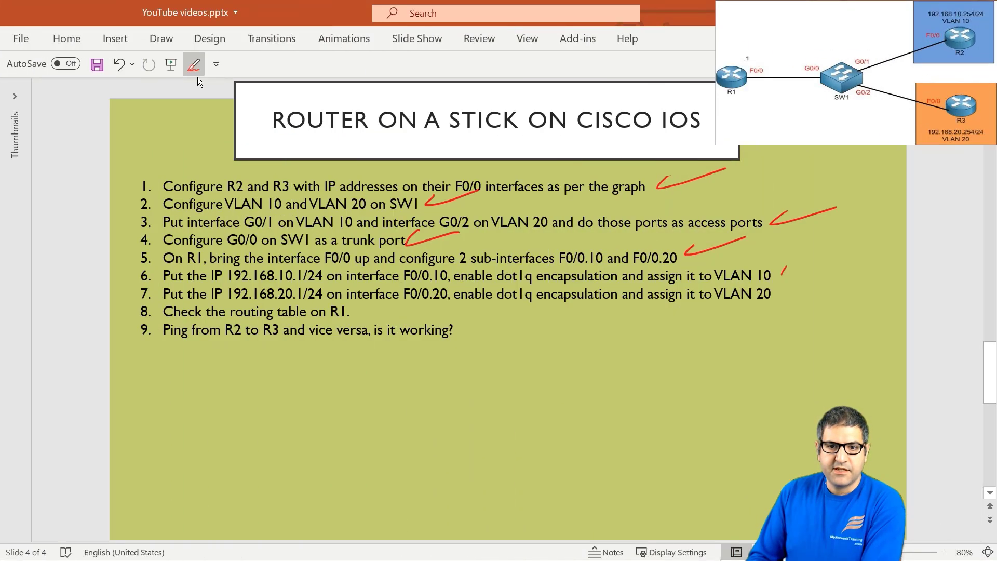
mouse_move(784, 272)
left_mouse_down()
mouse_move(822, 263)
mouse_move(807, 289)
mouse_move(833, 281)
left_mouse_up()
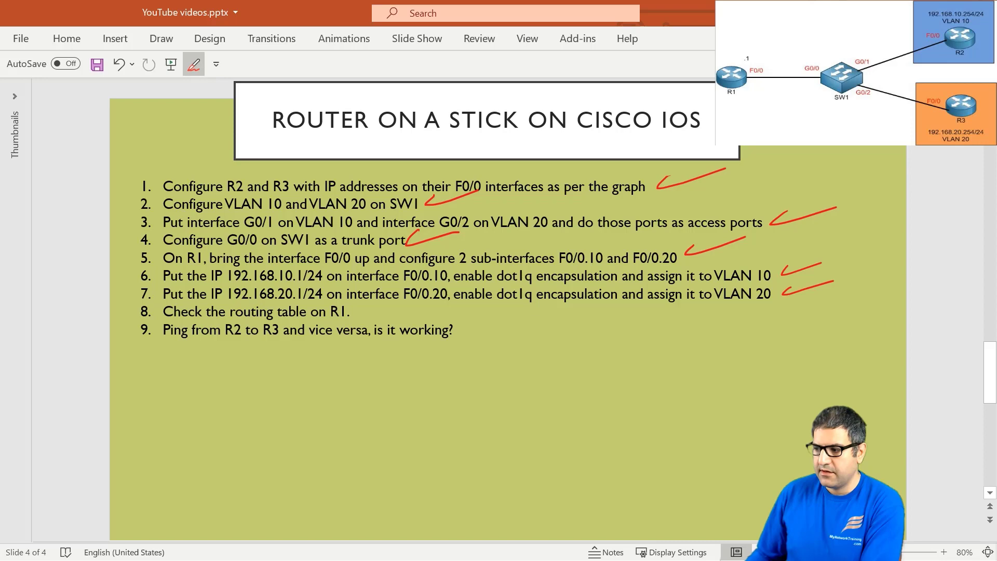
- Switch back to R1's SecureCRT session, clear its screen and exit configuration mode to the privileged prompt
key("alt+Tab")
right_click(667, 315)
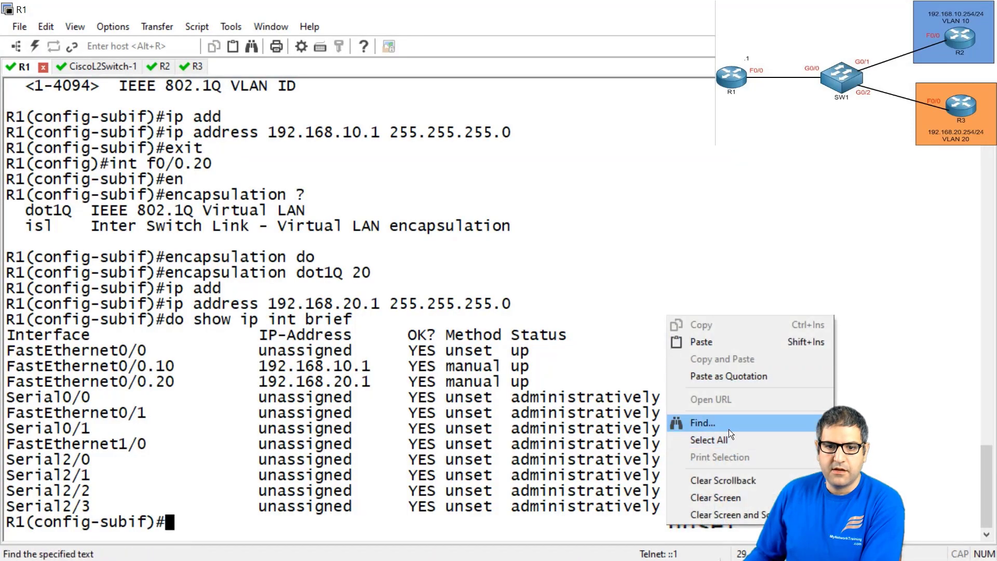
left_click(741, 498)
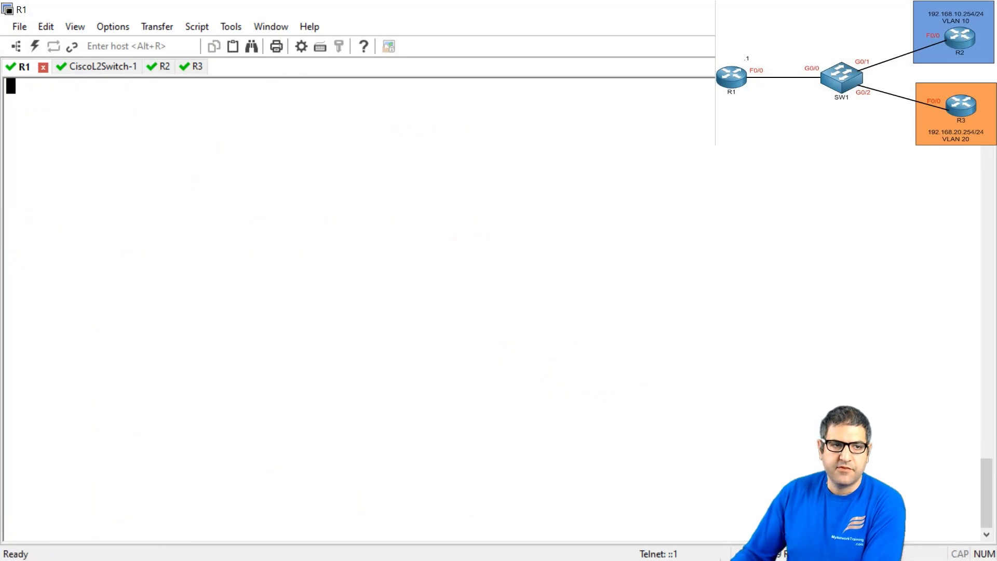
key("Return")
type("exit")
key("Return")
type("e")
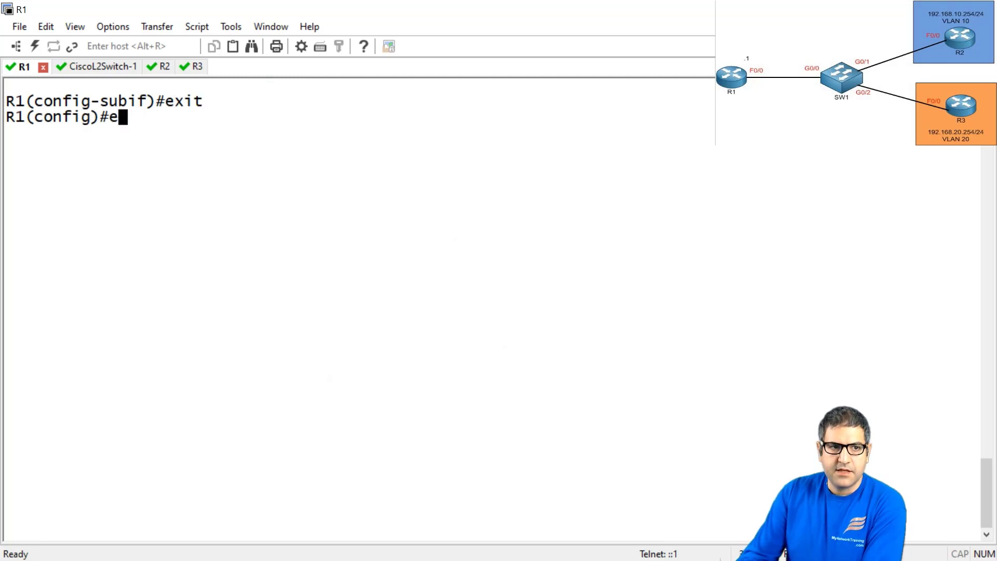
type("xit")
key("Return")
- Display R1's routing table and examine the directly connected routes, highlighting their networks and subinterfaces
type("show ip r")
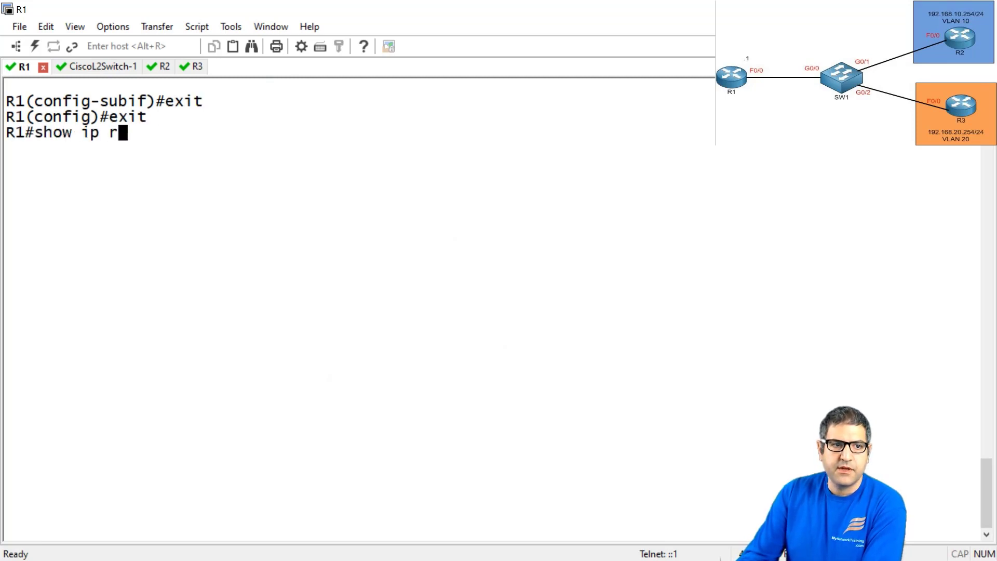
type("out")
key("Tab")
key("Return")
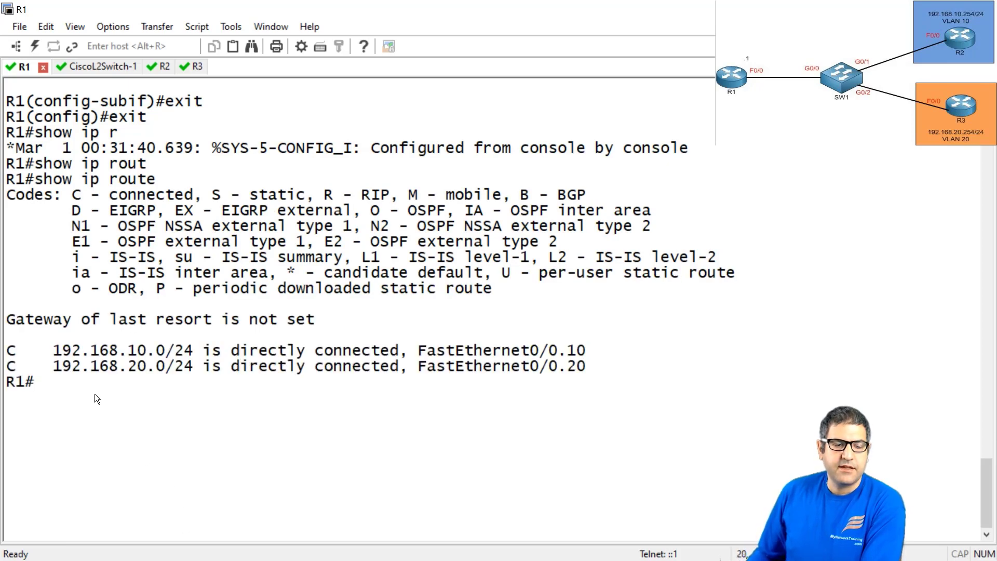
left_click_drag(12, 347, 584, 371)
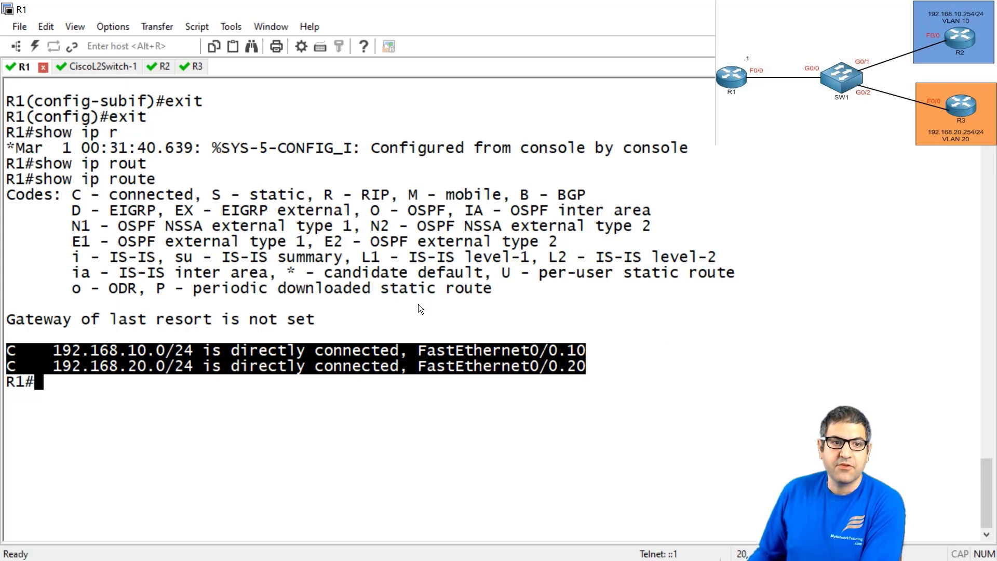
left_click(96, 331)
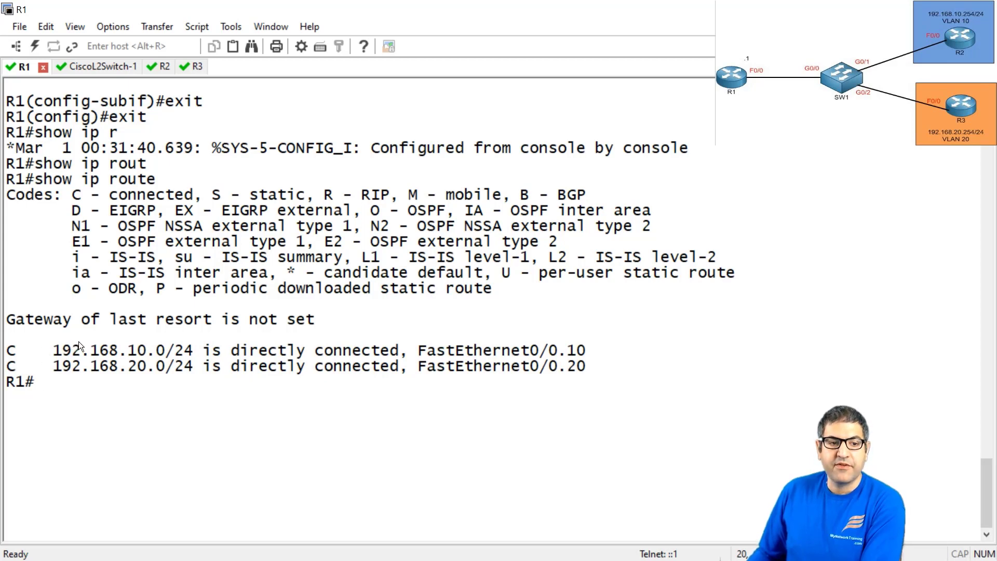
left_click_drag(63, 349, 179, 356)
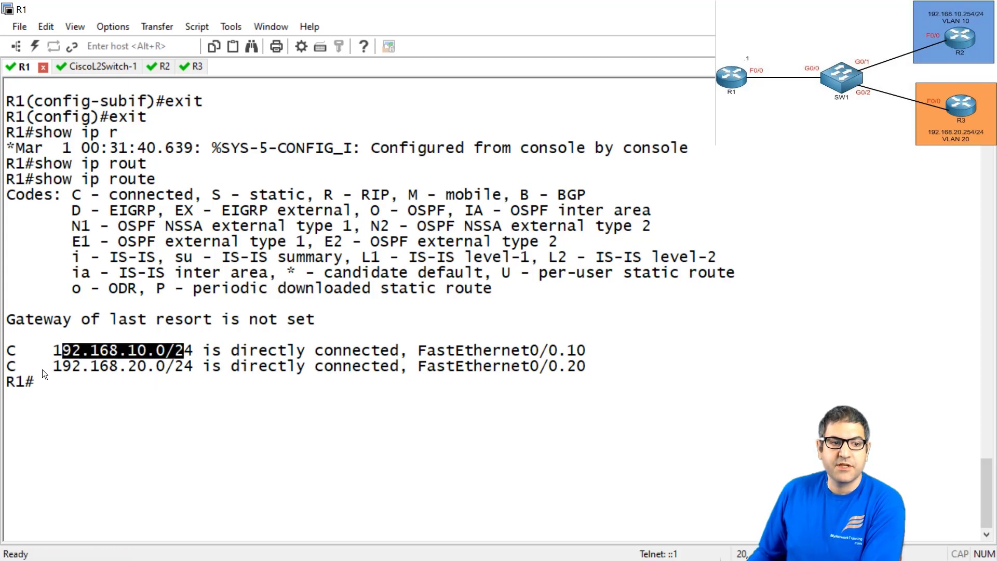
left_click_drag(57, 365, 179, 364)
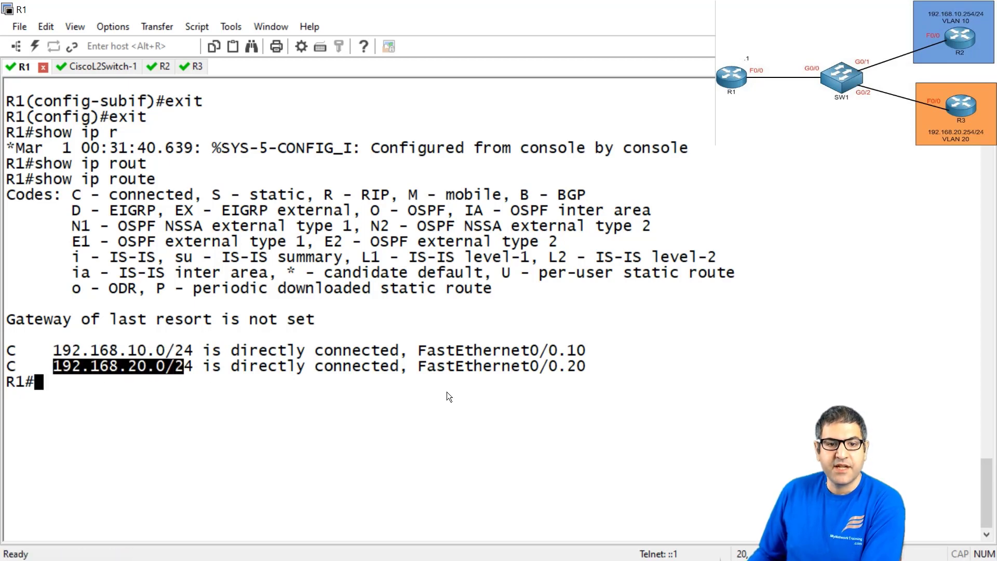
left_click_drag(414, 366, 602, 366)
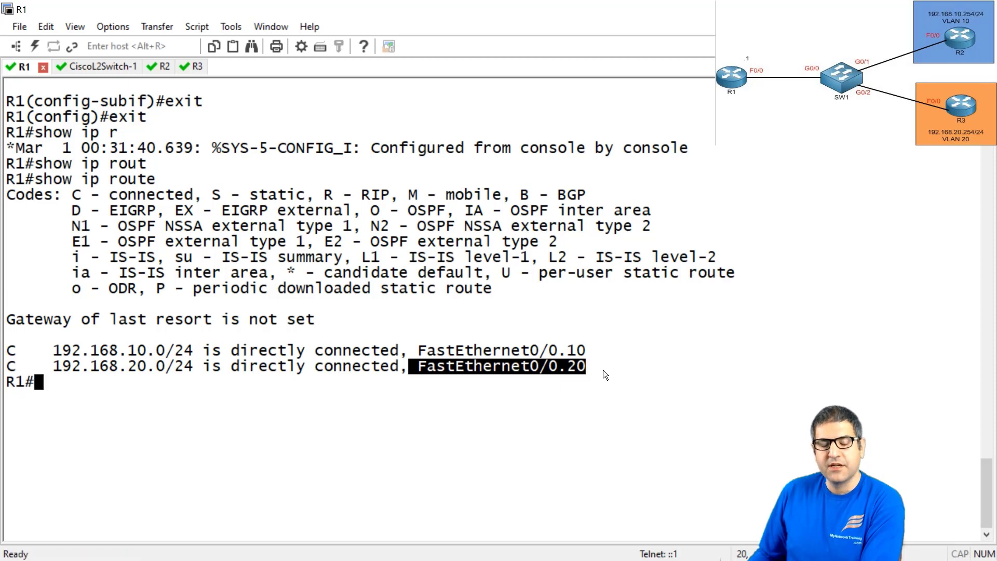
left_click(612, 402)
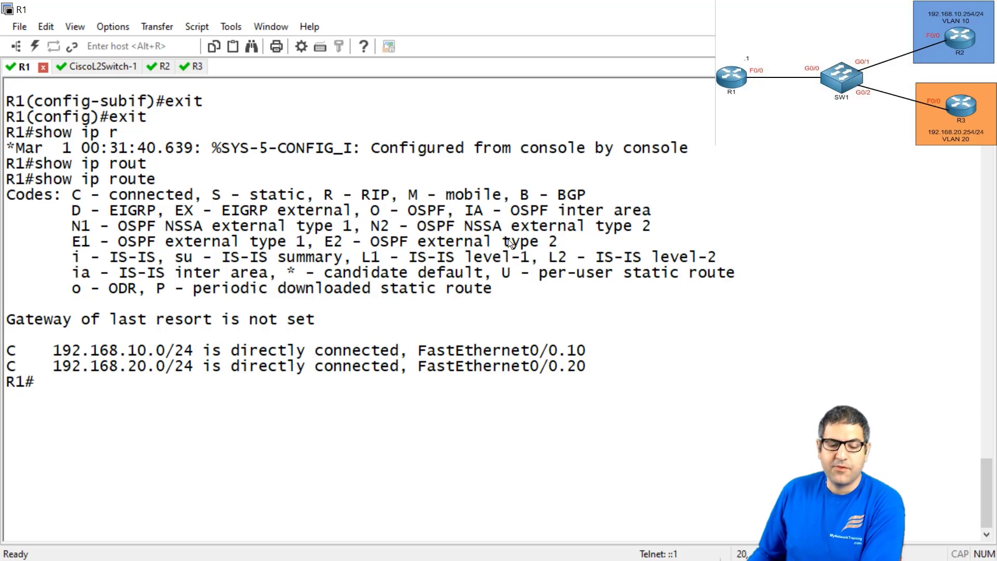
- Save the running configuration on R1 with wr and on SW1 with do wr
type("wr")
key("Return")
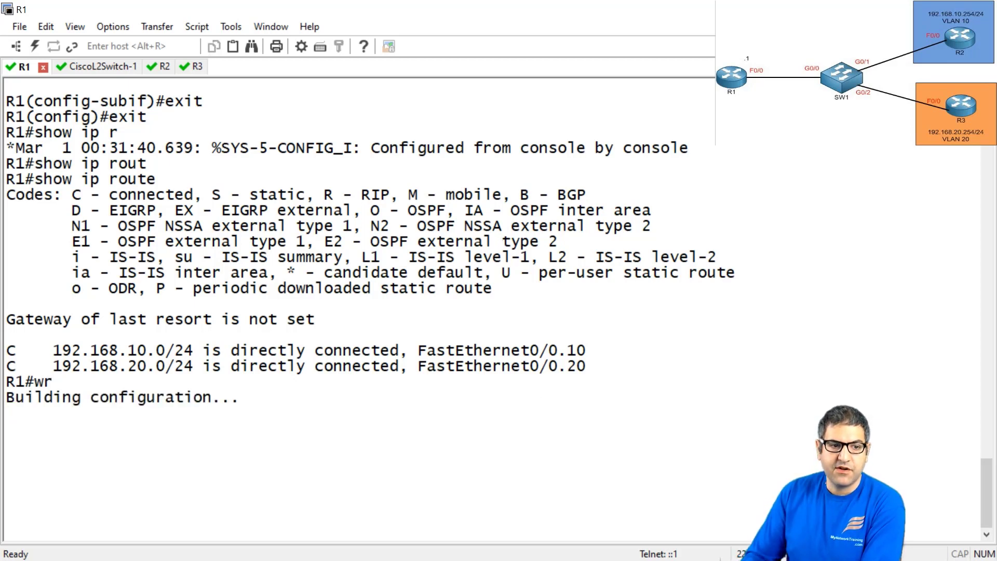
left_click(82, 64)
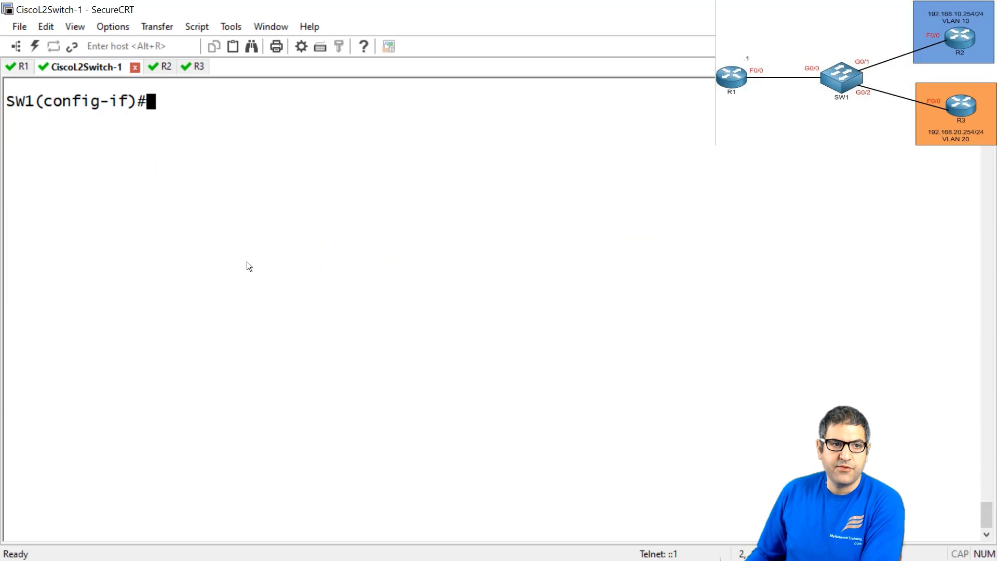
type("do wr")
key("Return")
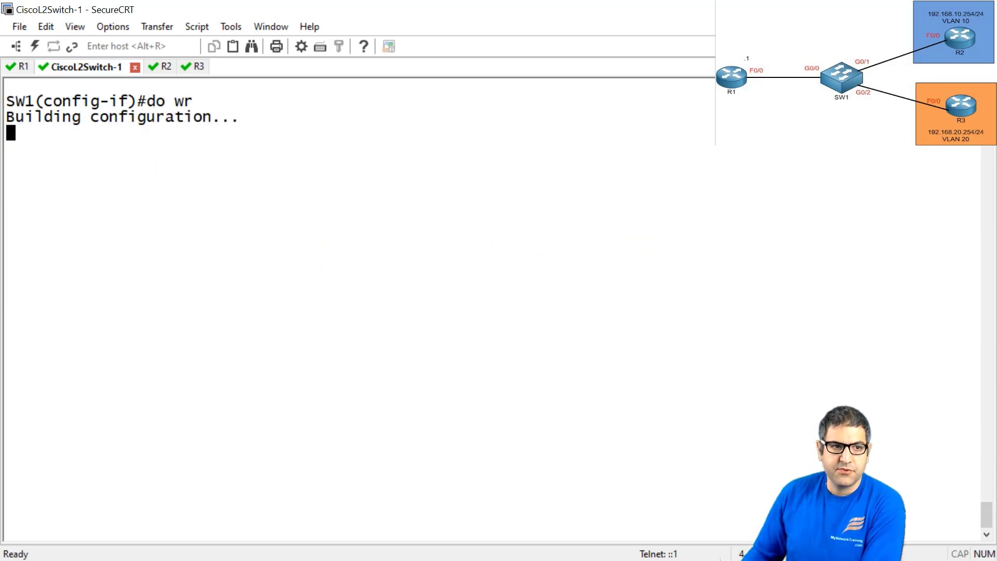
- Go to the R2 session, clear its screen and leave configuration mode for the privileged prompt
left_click(19, 67)
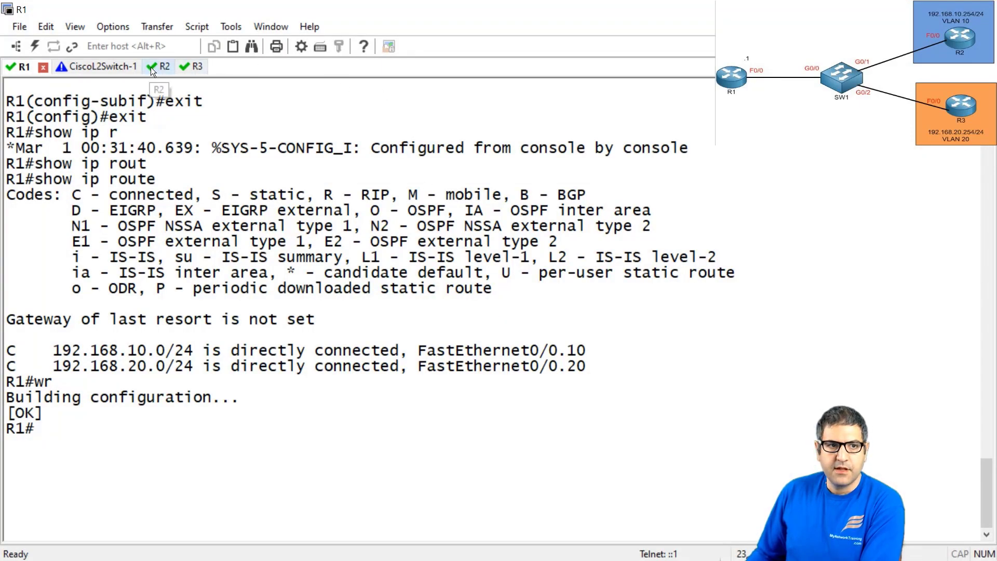
left_click(150, 67)
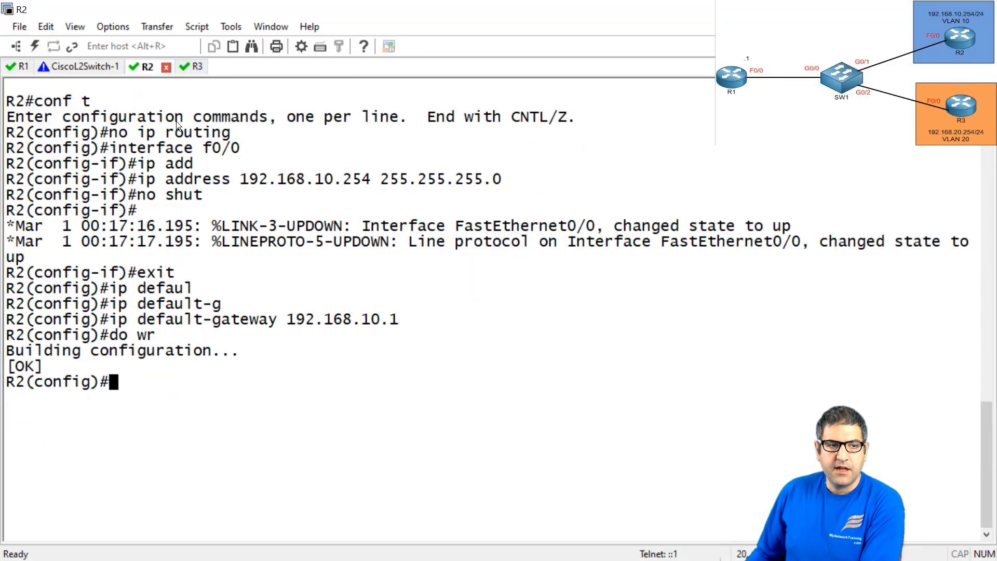
right_click(280, 293)
left_click(345, 476)
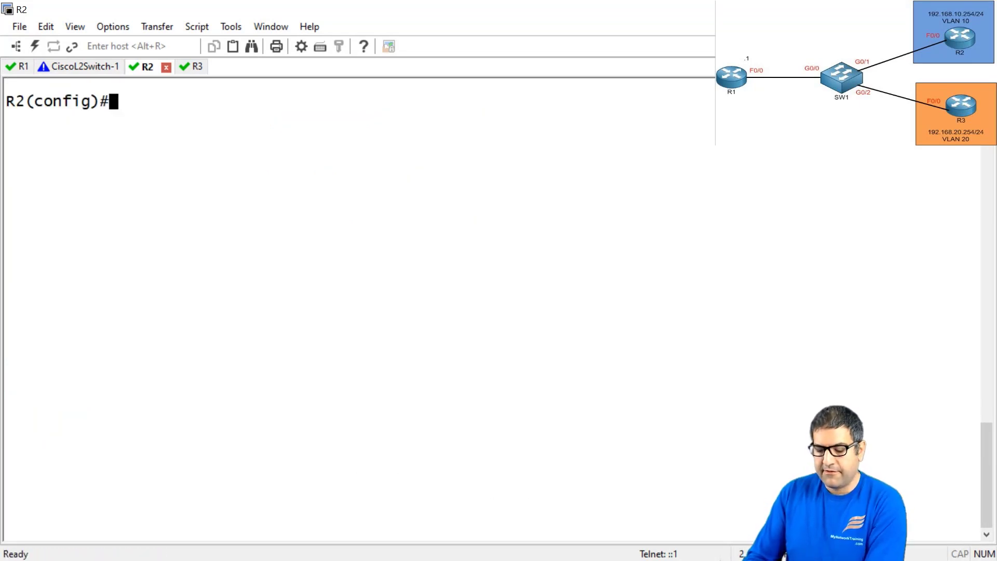
key("ctrl+z")
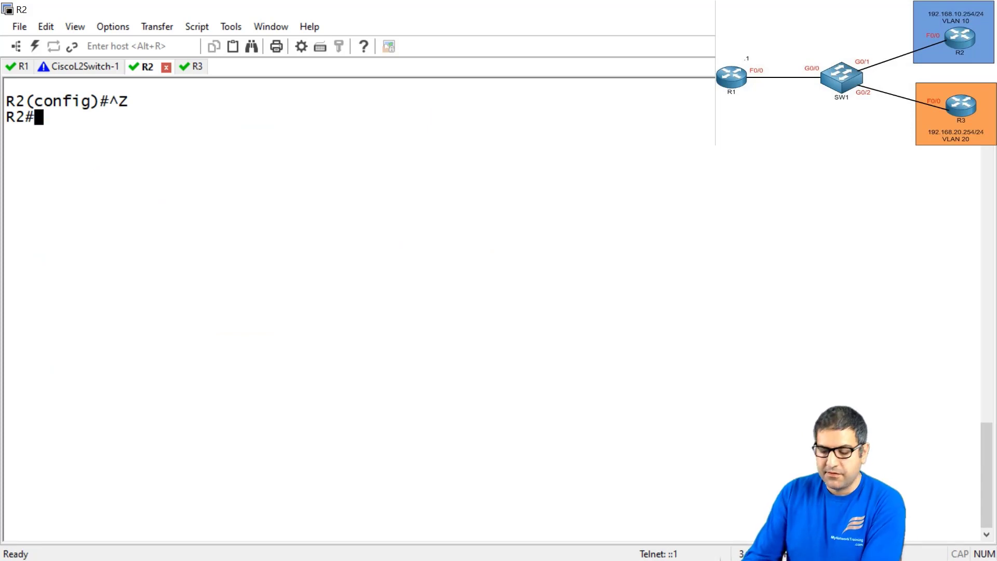
- Ping R3's address 192.168.20.254 from R2
type("ping")
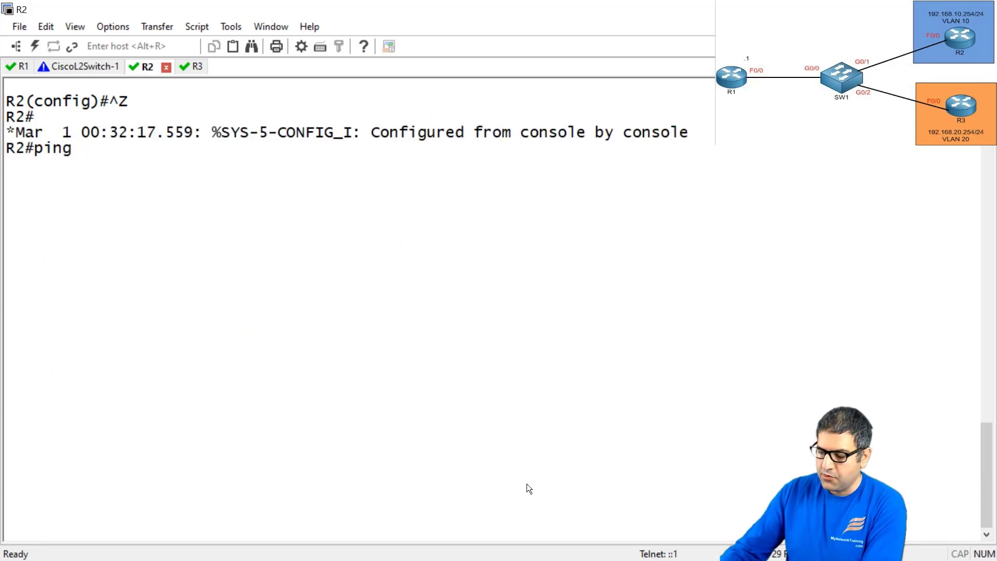
type(" 192.168.")
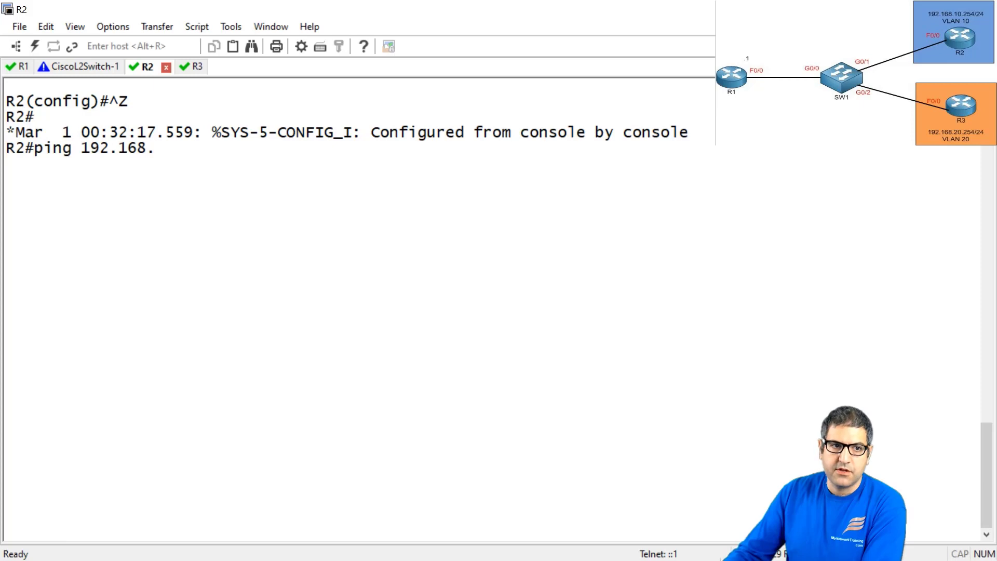
type("20.254")
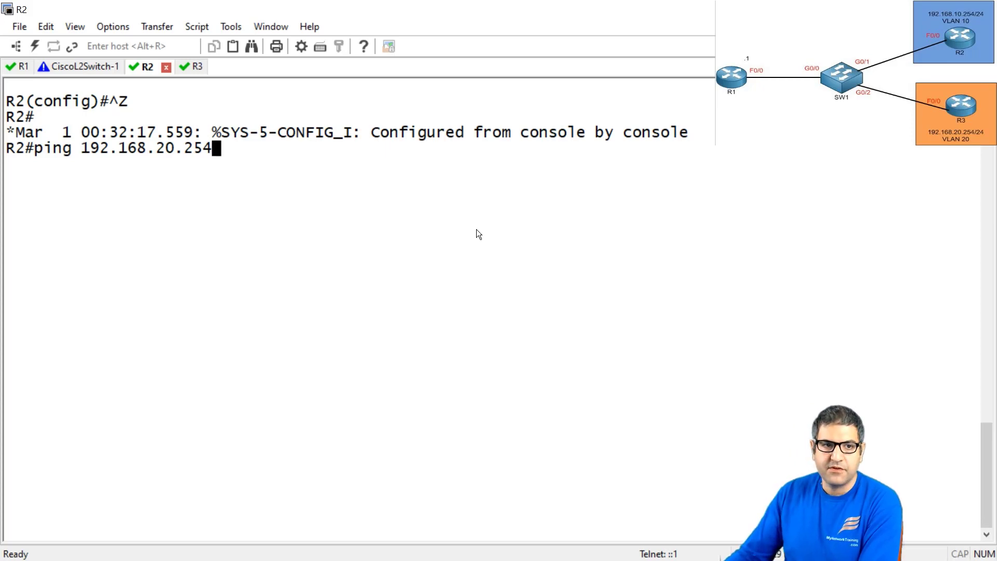
key("Return")
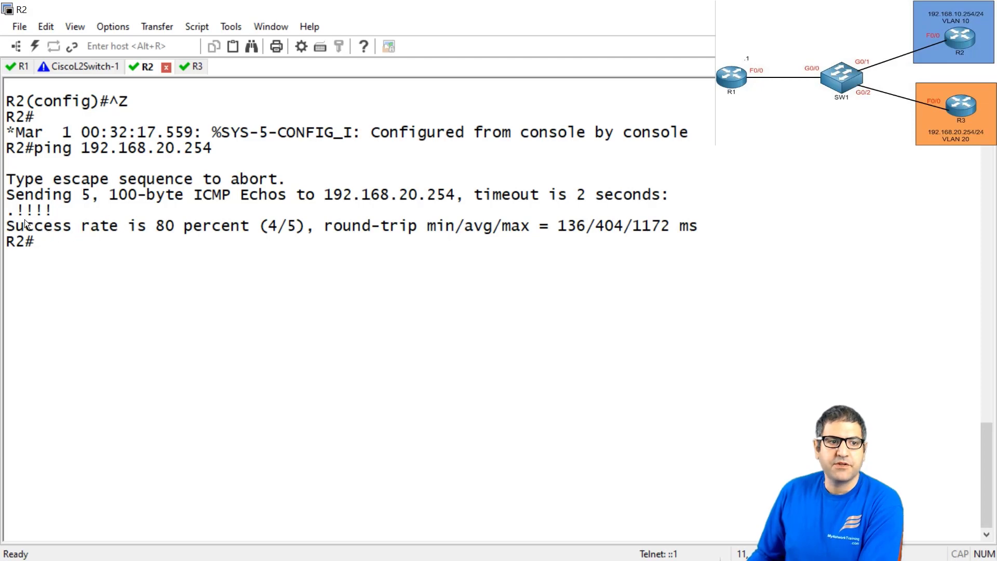
- Repeat the ping from R2 to R3's address 192.168.20.254
key("Up")
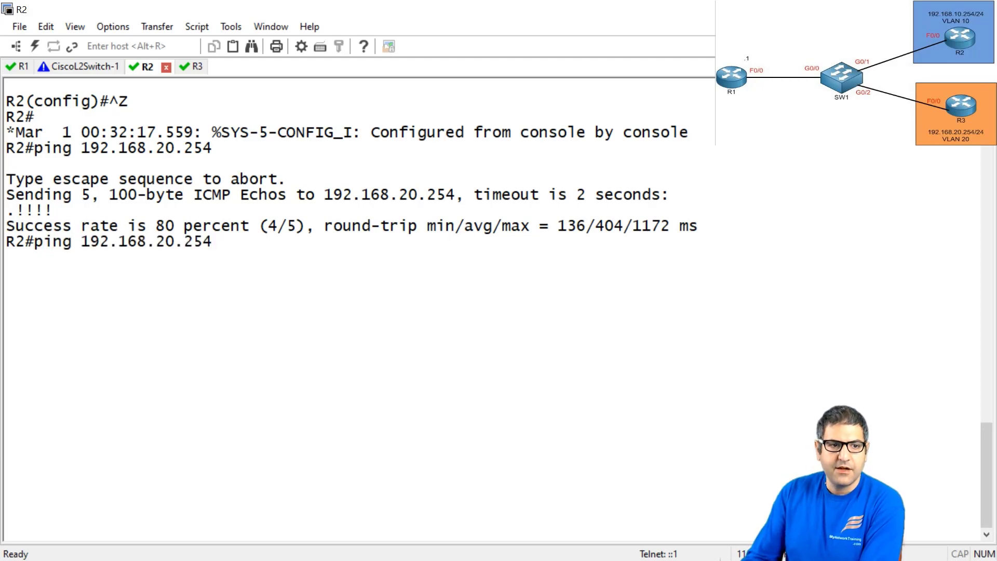
key("Return")
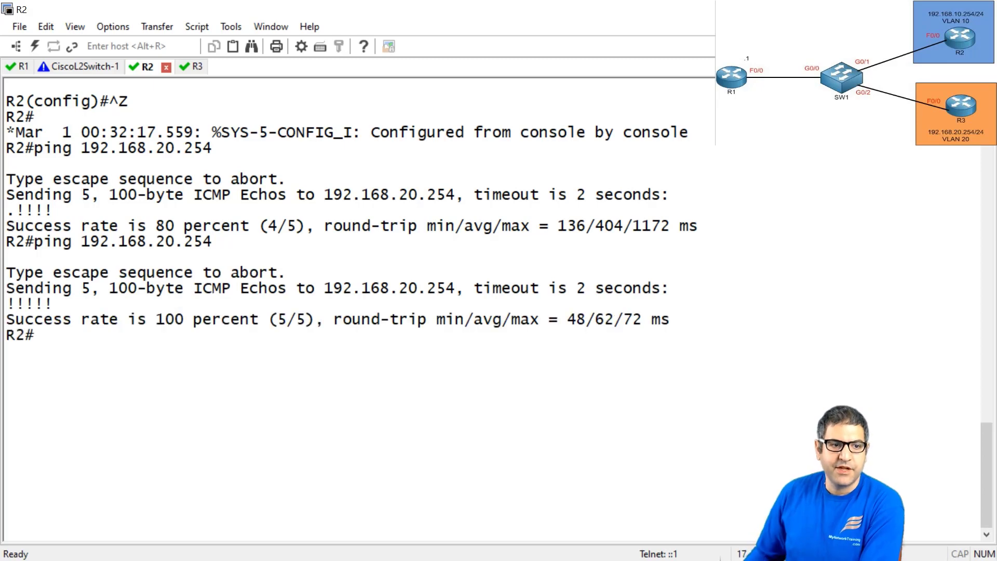
- Switch to the R3 session, clear its screen and scrollback, and leave configuration mode for the privileged prompt
left_click(196, 66)
right_click(520, 225)
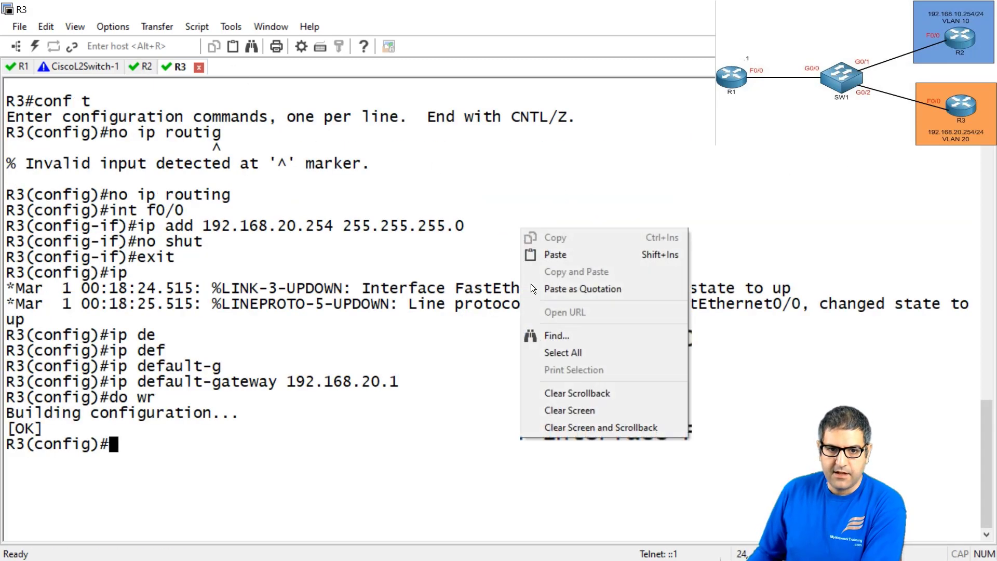
left_click(577, 394)
key("Return")
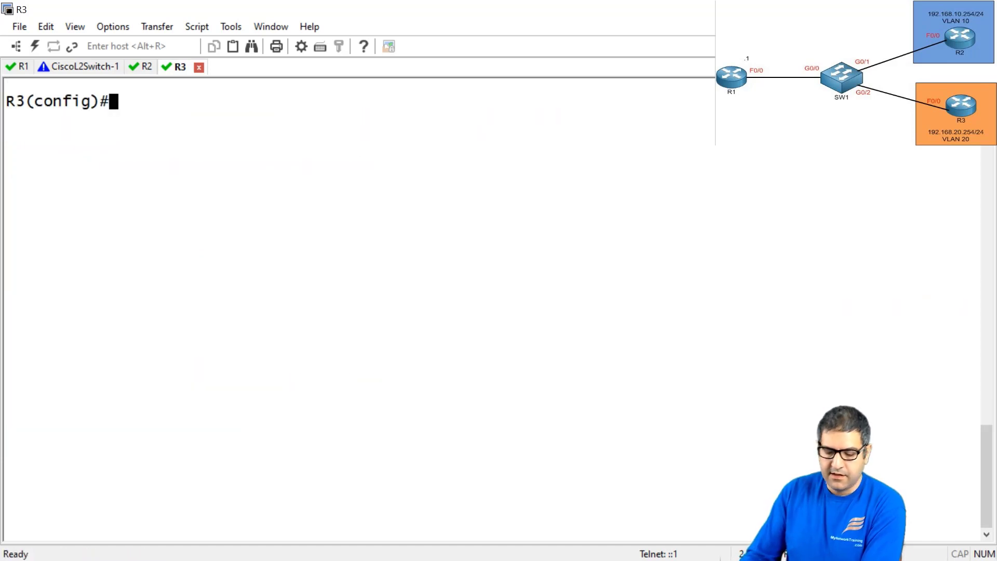
key("ctrl+z")
- Ping R2's address 192.168.10.254 from R3 to test inter-VLAN connectivity in the reverse direction
type("p")
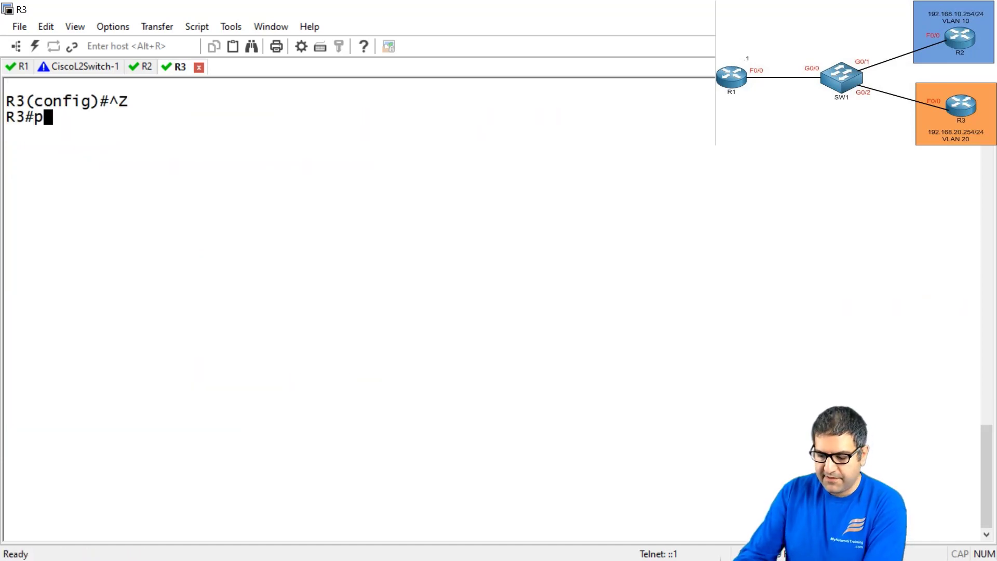
type("ing 192.")
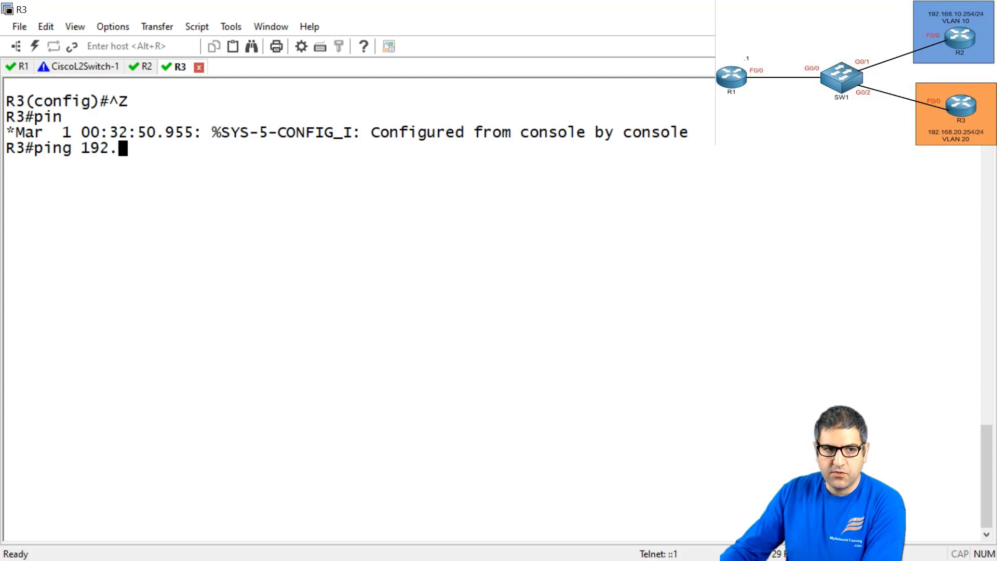
type("168.10.254")
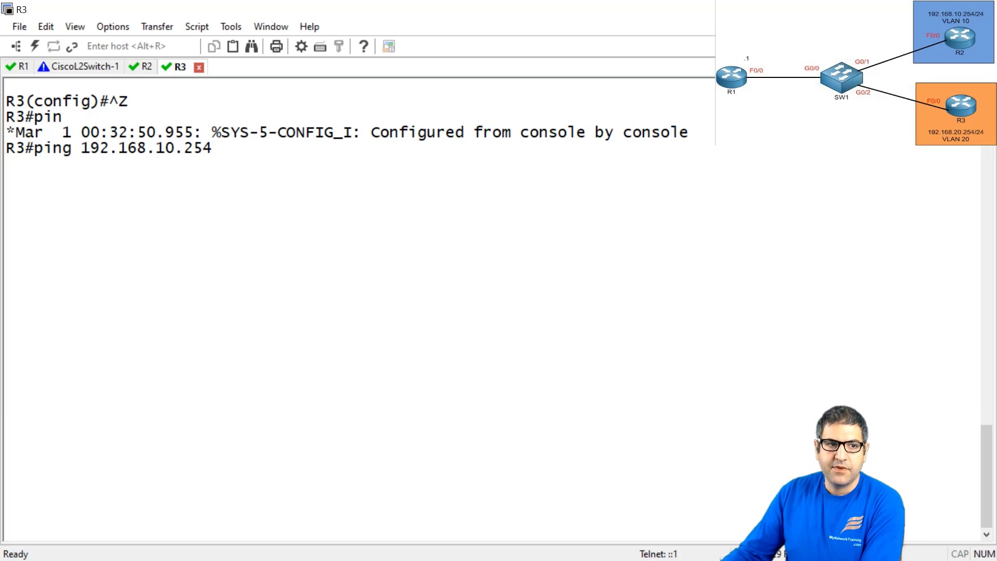
key("Return")
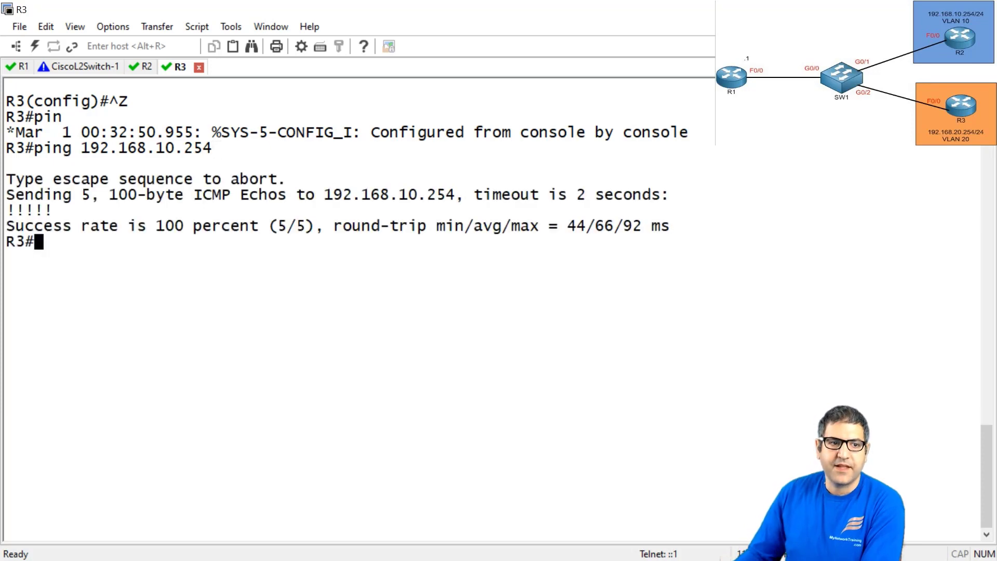